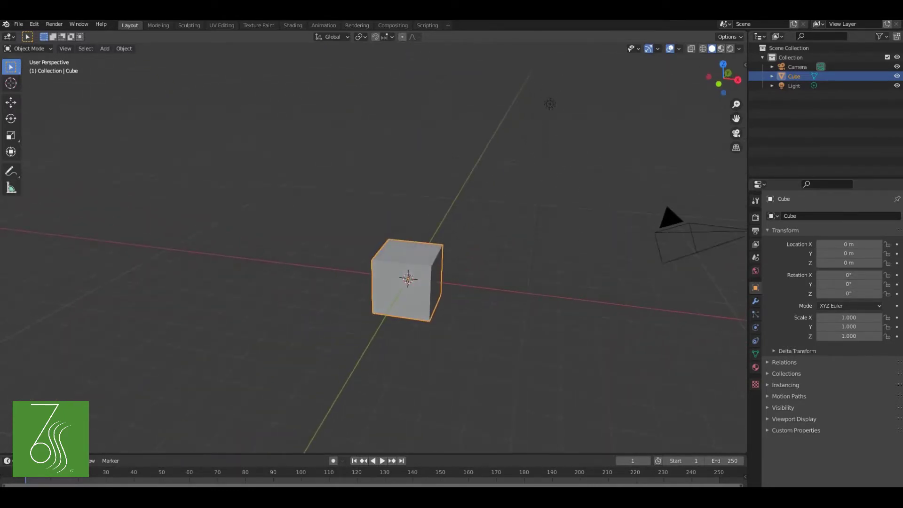
Switch to the Modeling workspace and show the cube from the top in wireframe shading
{"action": "left_click", "coordinate": [158, 25]}
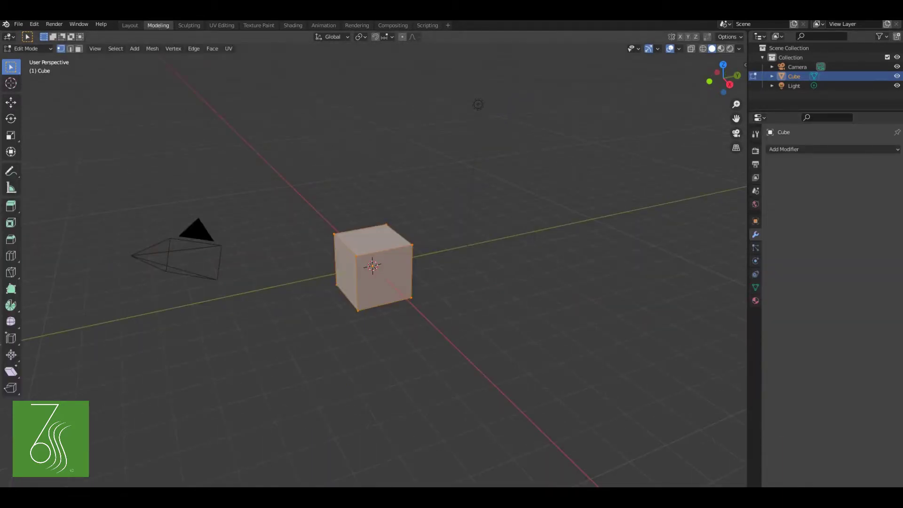
{"action": "key", "text": "KP_7"}
{"action": "scroll", "coordinate": [367, 295], "scroll_direction": "up", "scroll_amount": 5}
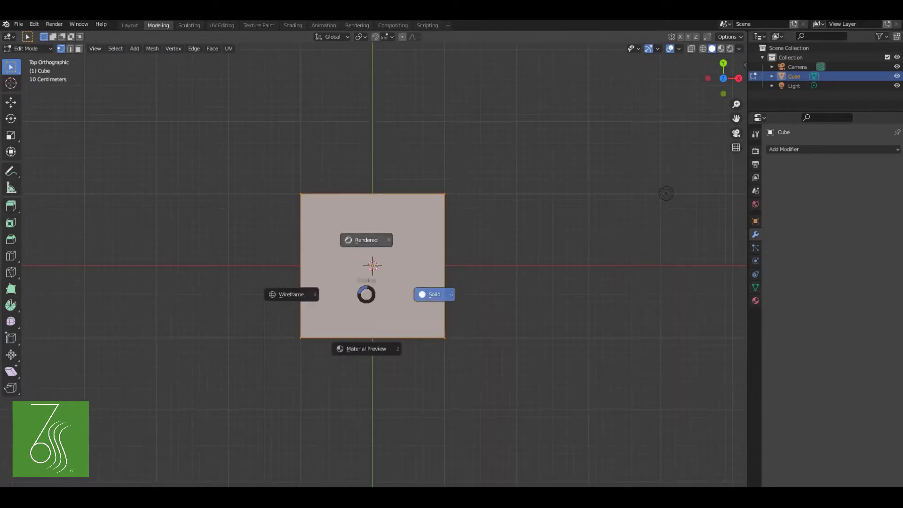
{"action": "left_click", "coordinate": [292, 294]}
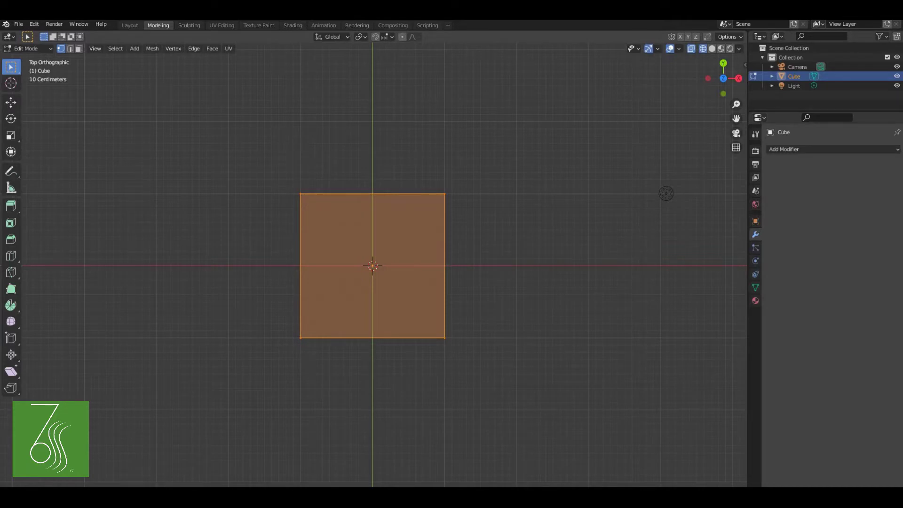
Add two centred loop cuts that cross at the middle of the cube's top face
{"action": "key", "text": "ctrl+r"}
{"action": "left_click", "coordinate": [369, 202]}
{"action": "right_click", "coordinate": [393, 203]}
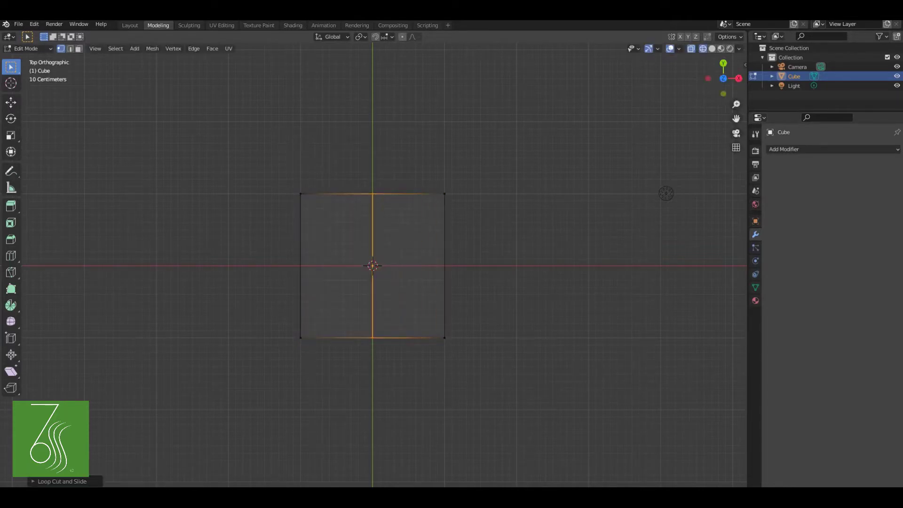
{"action": "key", "text": "ctrl+r"}
{"action": "left_click", "coordinate": [294, 269]}
{"action": "right_click", "coordinate": [403, 272]}
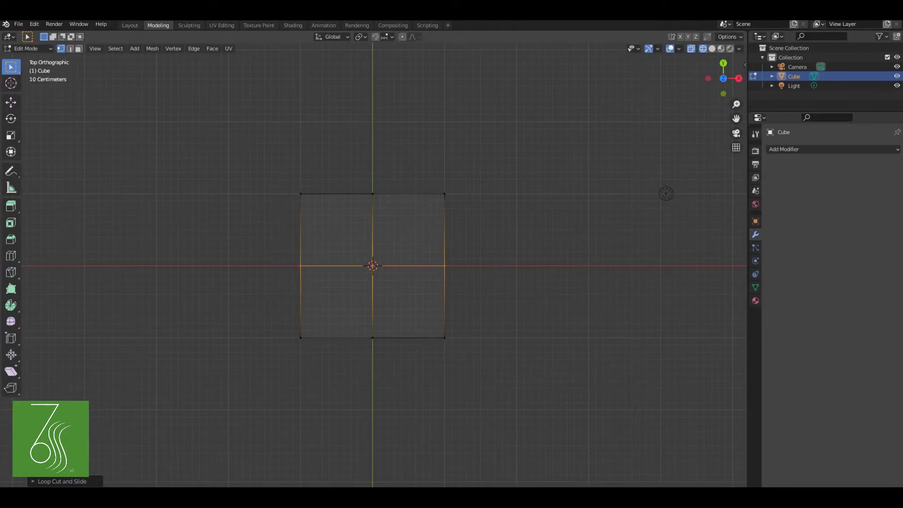
In the front view, add four evenly spaced horizontal loop cuts across the cube's height
{"action": "key", "text": "KP_1"}
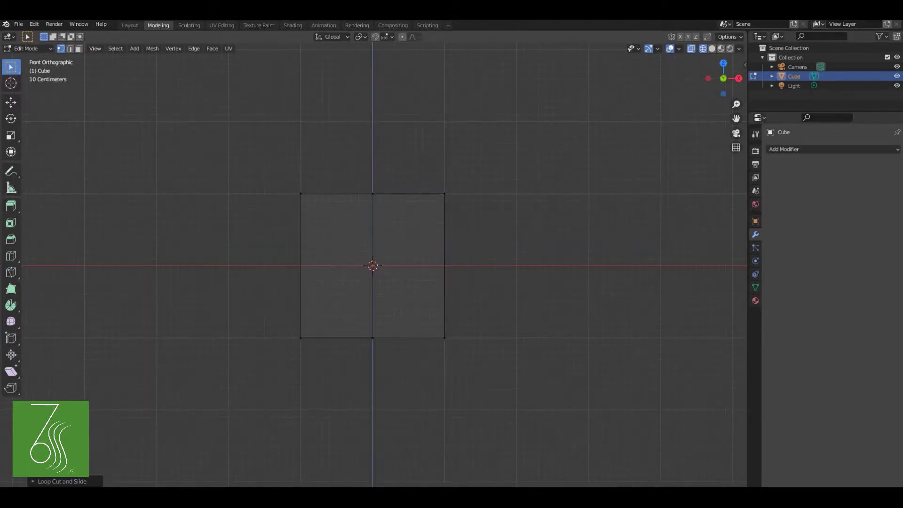
{"action": "key", "text": "alt+a"}
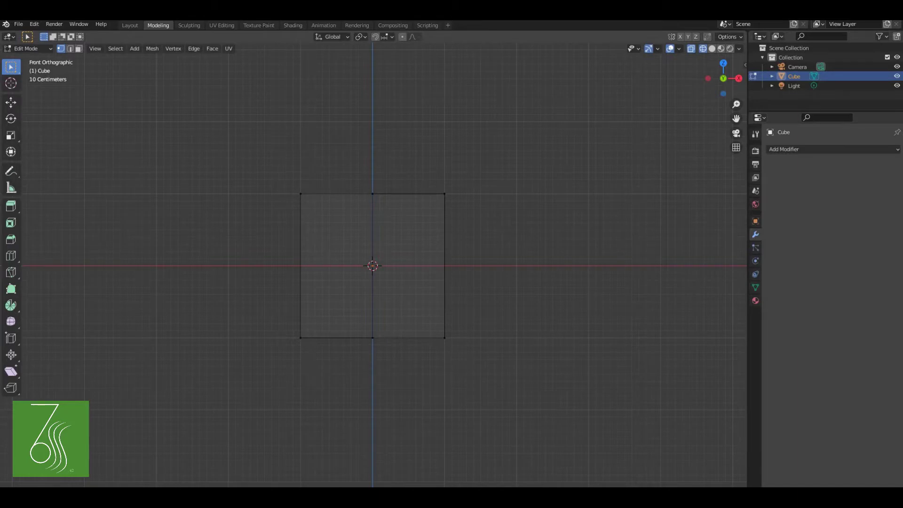
{"action": "key", "text": "ctrl+r"}
{"action": "scroll", "coordinate": [373, 266], "scroll_direction": "up", "scroll_amount": 3}
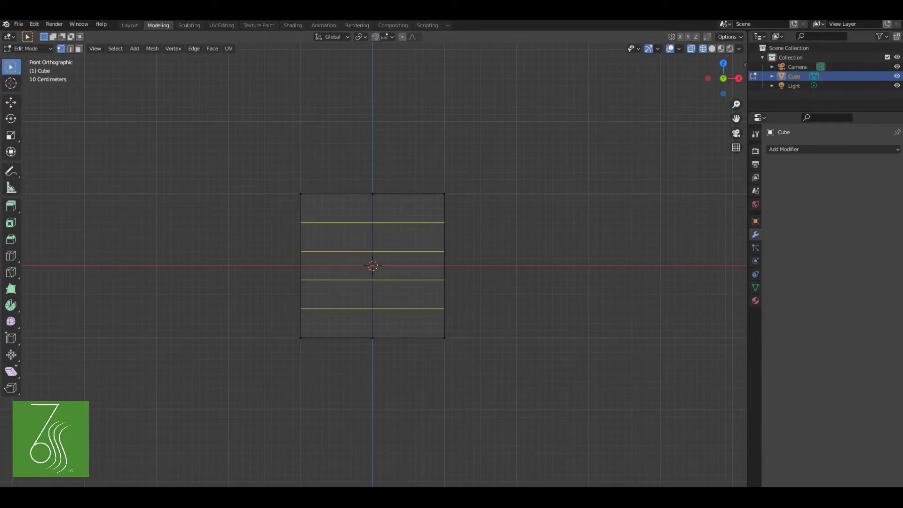
{"action": "left_click", "coordinate": [372, 265]}
{"action": "right_click", "coordinate": [372, 266]}
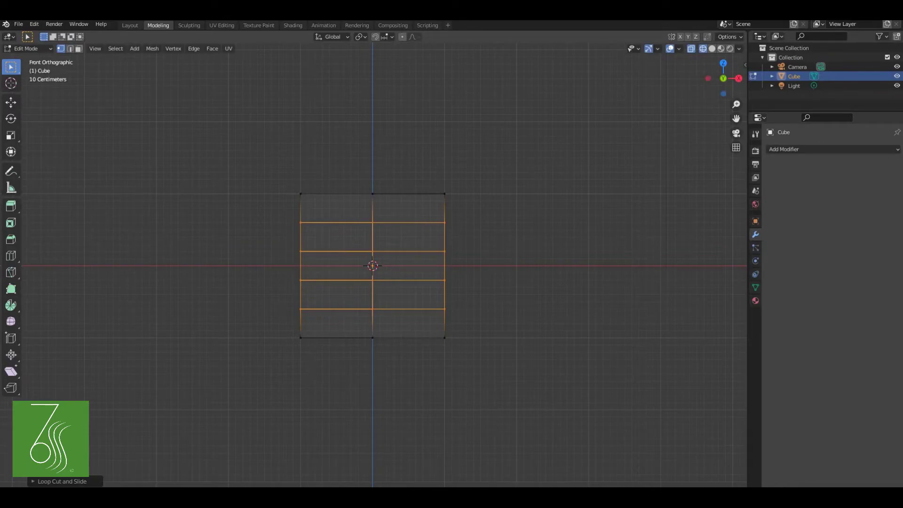
Scale the cube's bottom row of vertices inward to about 0.7
{"action": "left_click", "coordinate": [372, 194]}
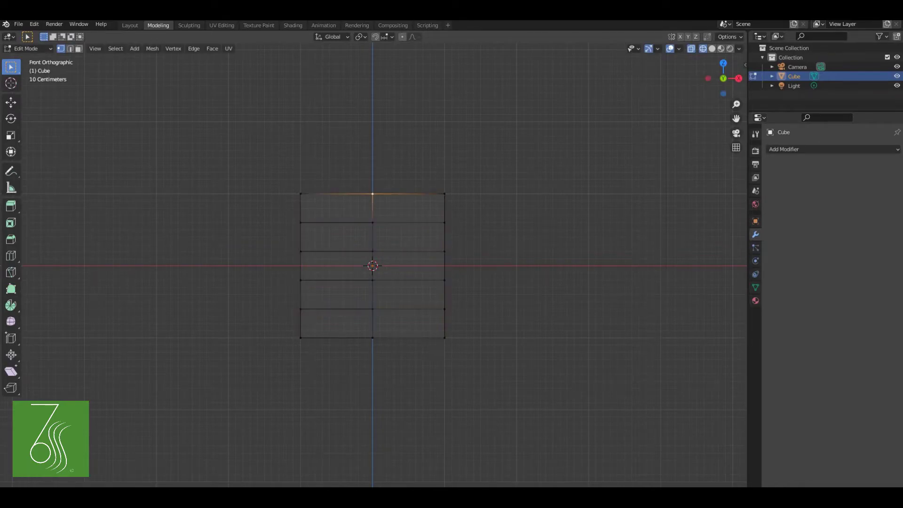
{"action": "key", "text": "alt+a"}
{"action": "left_click_drag", "start_coordinate": [252, 319], "coordinate": [515, 378]}
{"action": "key", "text": "s"}
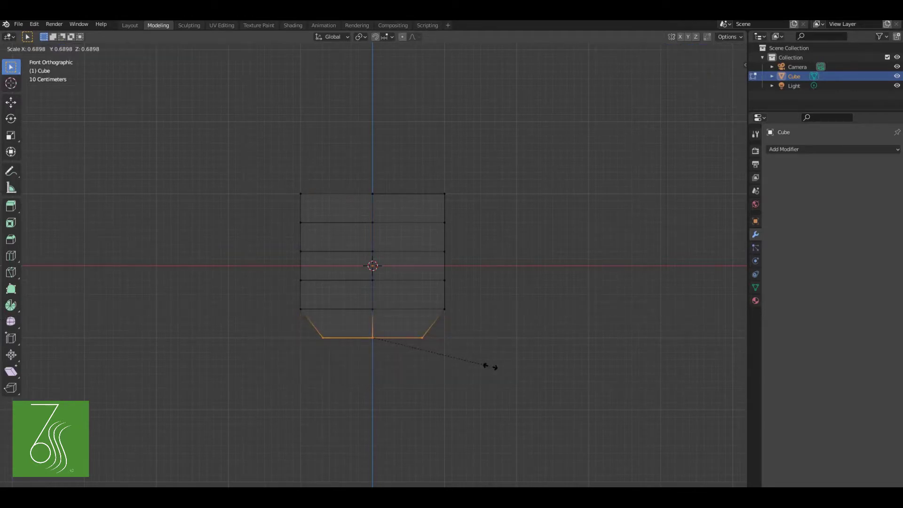
{"action": "left_click", "coordinate": [484, 365]}
Grow the selection to the lower four rows of vertices and scale them up to about 1.15
{"action": "key", "text": "ctrl+KP_Add"}
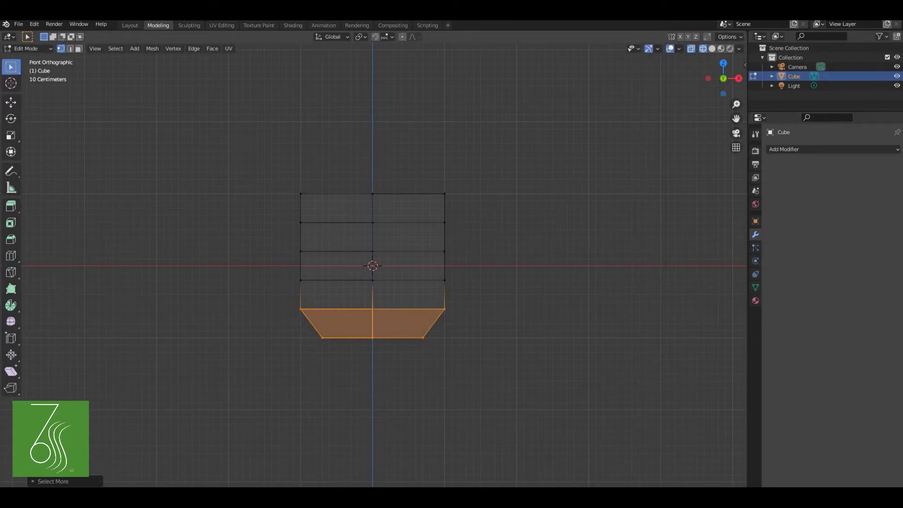
{"action": "key", "text": "ctrl+KP_Add"}
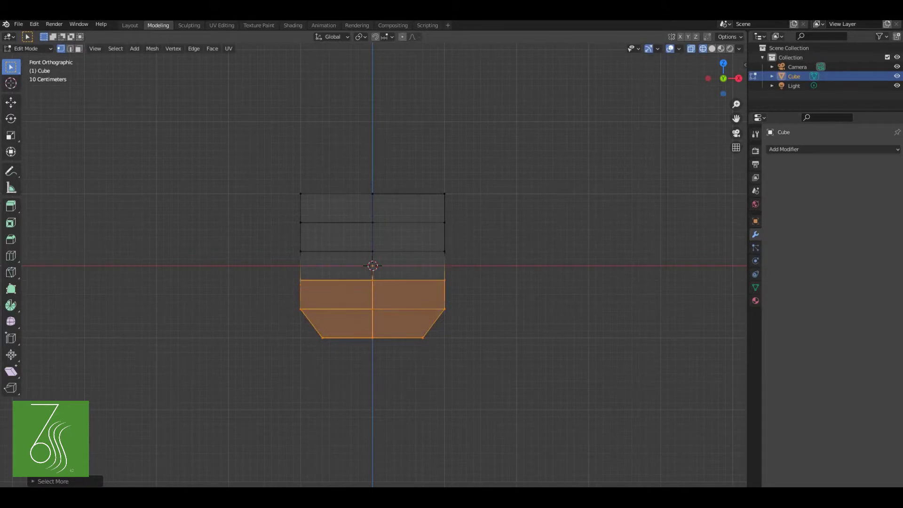
{"action": "key", "text": "ctrl+KP_Add"}
{"action": "key", "text": "s"}
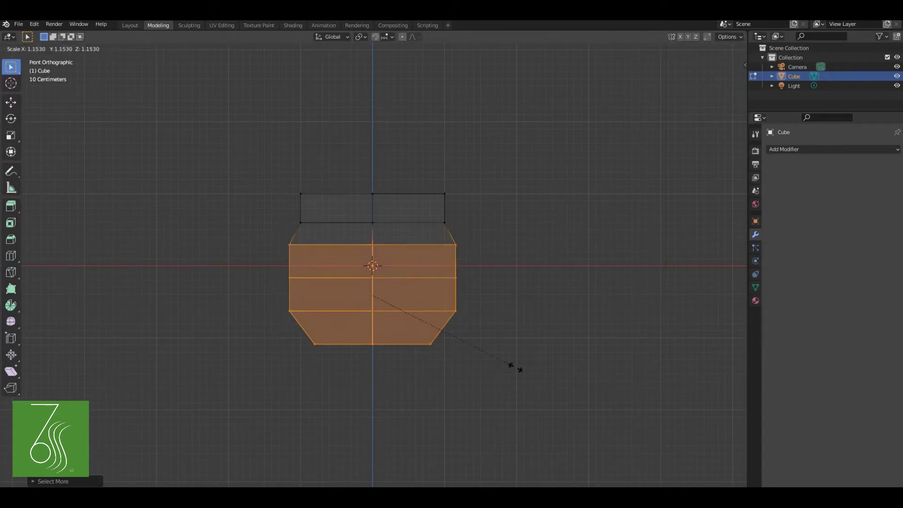
{"action": "left_click", "coordinate": [516, 367]}
Scale only the mesh's top row of vertices inward to about 0.76
{"action": "key", "text": "b"}
{"action": "middle_click_drag", "start_coordinate": [269, 215], "coordinate": [495, 401]}
{"action": "key", "text": "b"}
{"action": "left_click_drag", "start_coordinate": [254, 163], "coordinate": [465, 211]}
{"action": "key", "text": "s"}
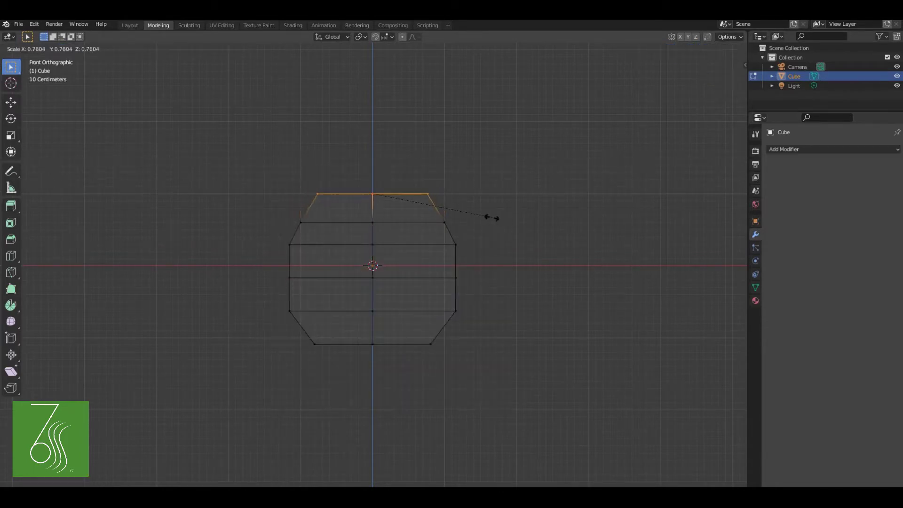
{"action": "left_click", "coordinate": [486, 214]}
Widen the edge loop just below the origin slightly so the mesh bulges at its middle
{"action": "key", "text": "b"}
{"action": "middle_click_drag", "start_coordinate": [245, 144], "coordinate": [481, 218]}
{"action": "key", "text": "b"}
{"action": "left_click_drag", "start_coordinate": [267, 261], "coordinate": [478, 290]}
{"action": "key", "text": "s"}
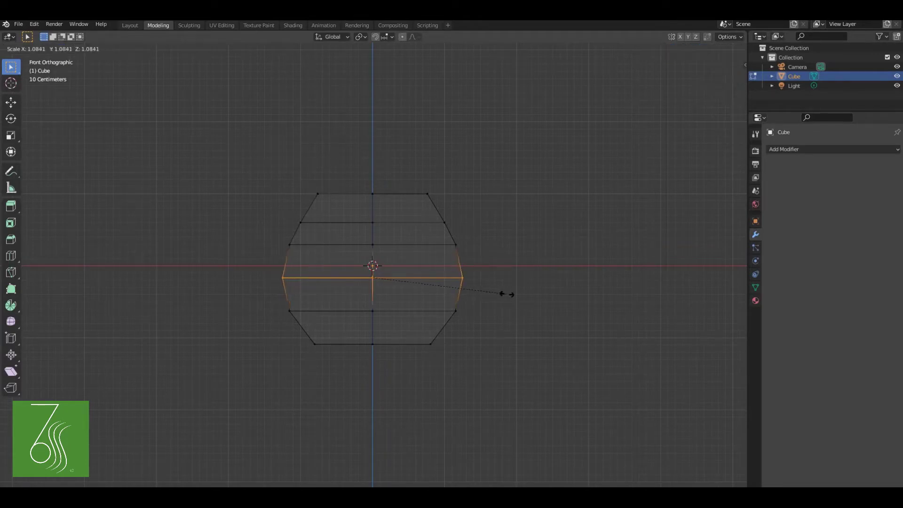
{"action": "left_click", "coordinate": [501, 293]}
{"action": "key", "text": "KP_3"}
{"action": "middle_click_drag", "start_coordinate": [500, 293], "coordinate": [429, 304]}
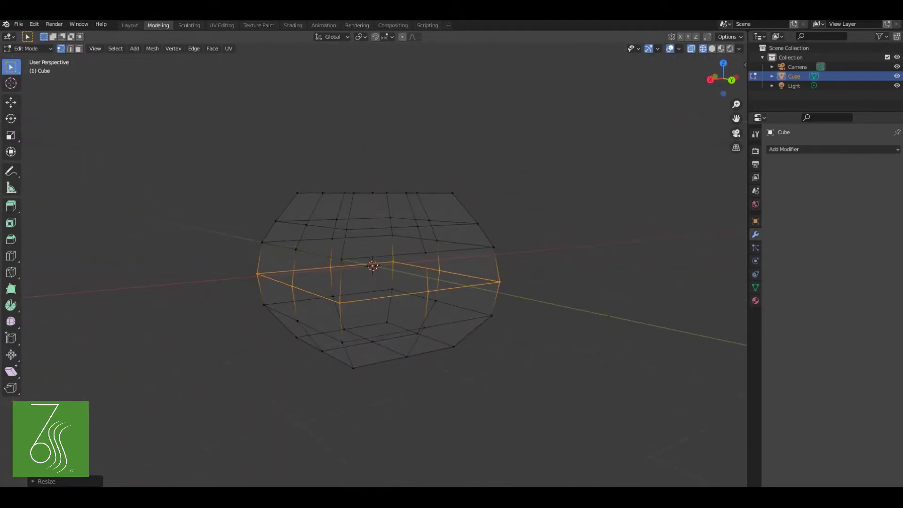
Stretch the whole mesh along the Z axis by a factor of about 1.19
{"action": "key", "text": "a"}
{"action": "key", "text": "s"}
{"action": "key", "text": "z"}
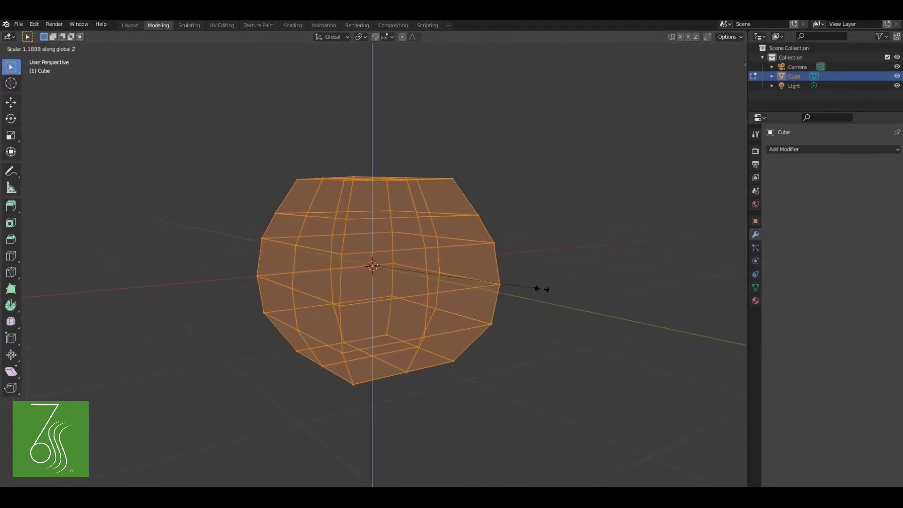
{"action": "left_click", "coordinate": [542, 289]}
In the front view, scale the top two rows of vertices down to roughly three quarters of their size
{"action": "key", "text": "KP_1"}
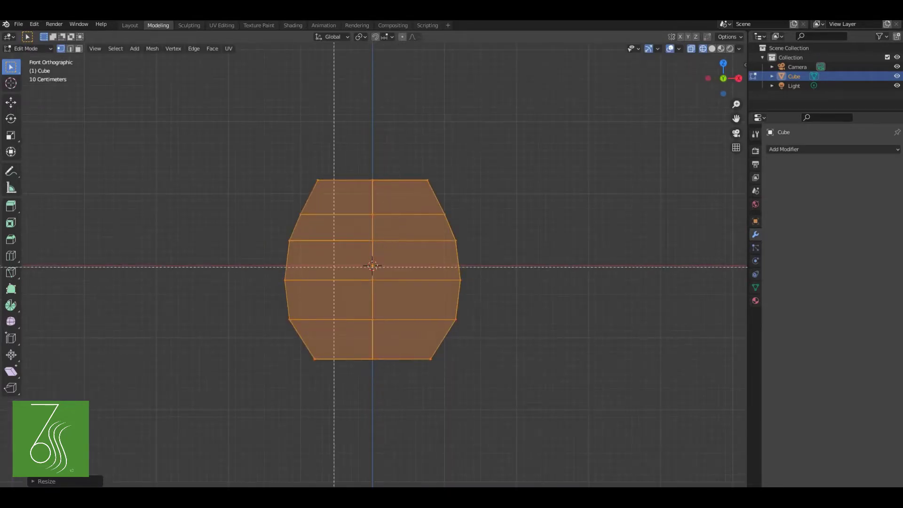
{"action": "key", "text": "alt+a"}
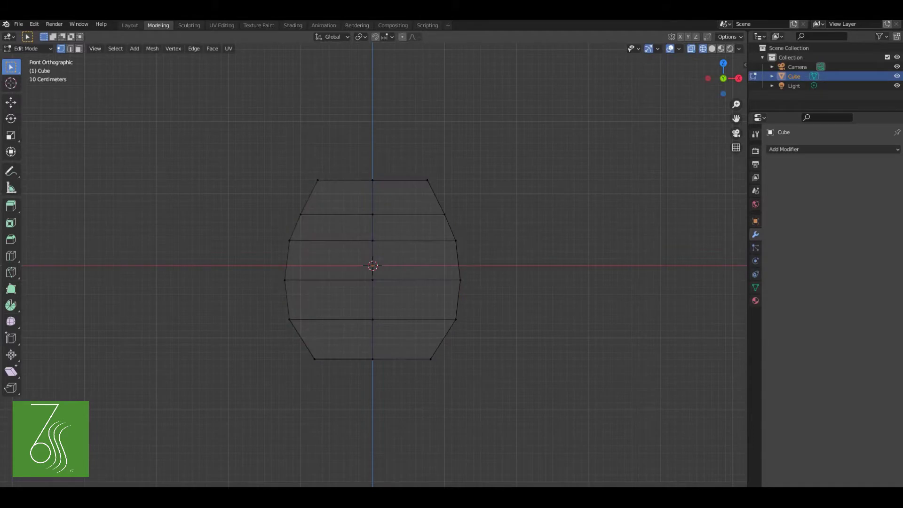
{"action": "left_click_drag", "start_coordinate": [258, 135], "coordinate": [465, 235]}
{"action": "key", "text": "s"}
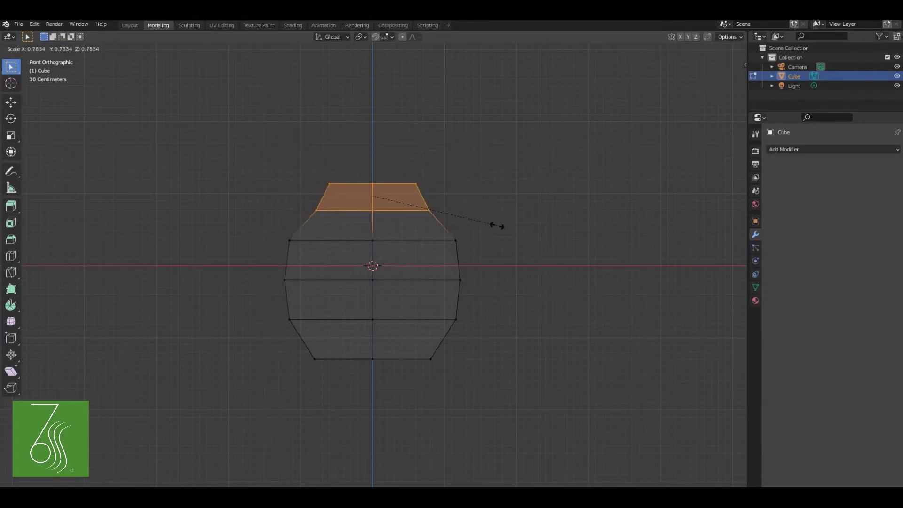
{"action": "left_click", "coordinate": [489, 225]}
Delete the centre vertex of the top face to open the top of the mesh
{"action": "middle_click_drag", "start_coordinate": [490, 224], "coordinate": [492, 248]}
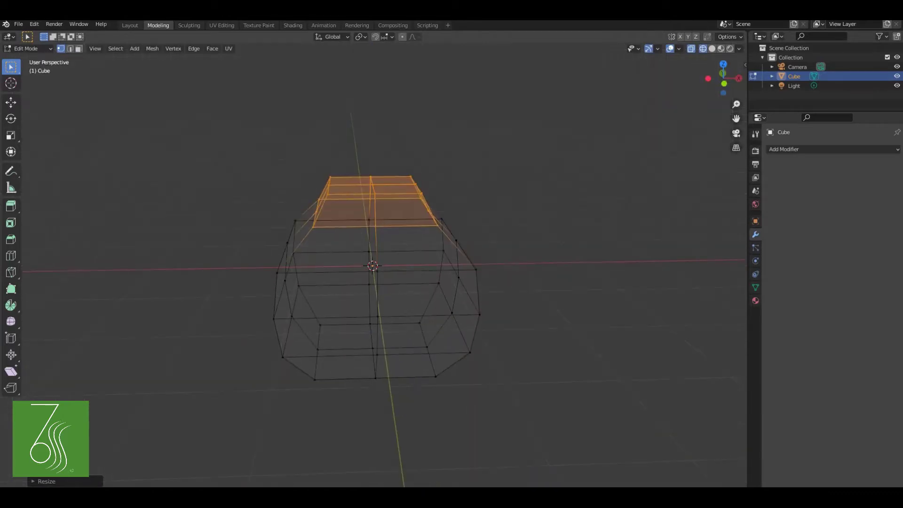
{"action": "left_click", "coordinate": [373, 185]}
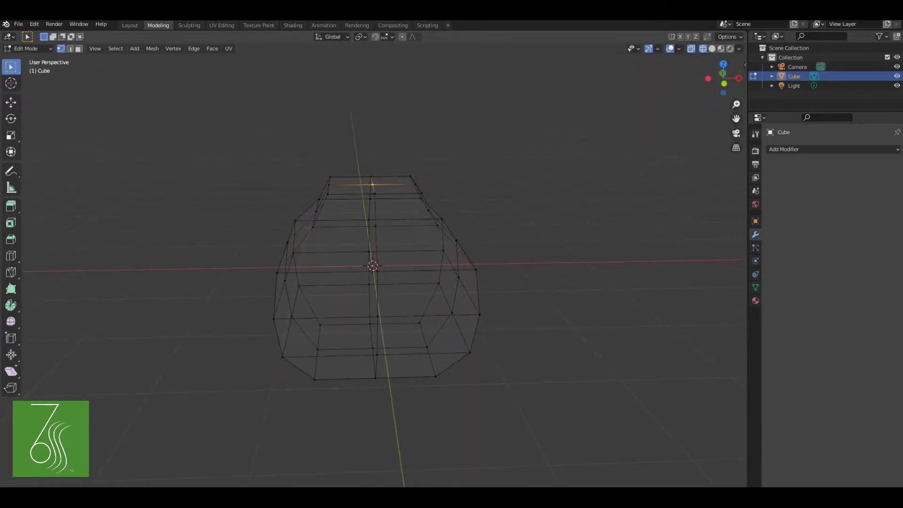
{"action": "key", "text": "x"}
{"action": "left_click", "coordinate": [371, 189]}
{"action": "middle_click_drag", "start_coordinate": [372, 189], "coordinate": [337, 218]}
Extrude the open top rim upward along Z by about 0.65 m to form a neck
{"action": "key", "text": "KP_1"}
{"action": "key", "text": "b"}
{"action": "left_click_drag", "start_coordinate": [301, 148], "coordinate": [433, 205]}
{"action": "key", "text": "e"}
{"action": "key", "text": "z"}
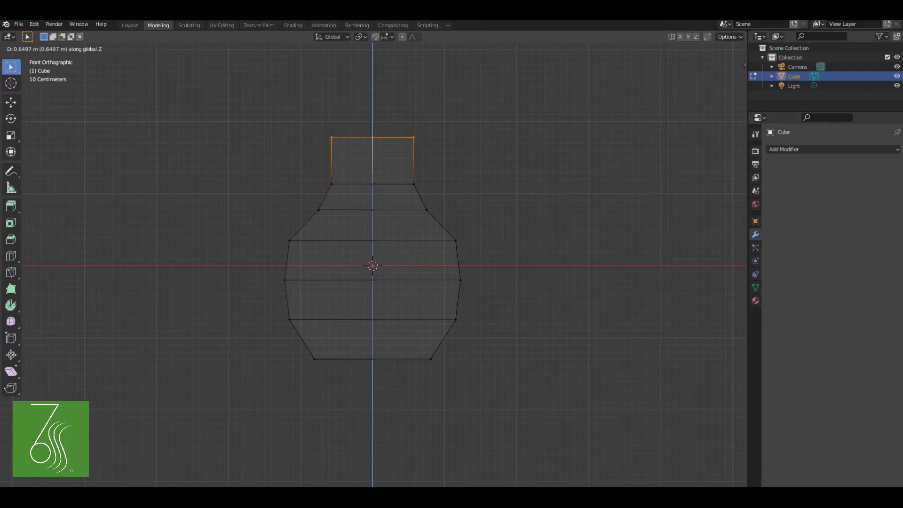
{"action": "key", "text": "Return"}
Add two evenly spaced horizontal loop cuts to the neck
{"action": "key", "text": "ctrl+r"}
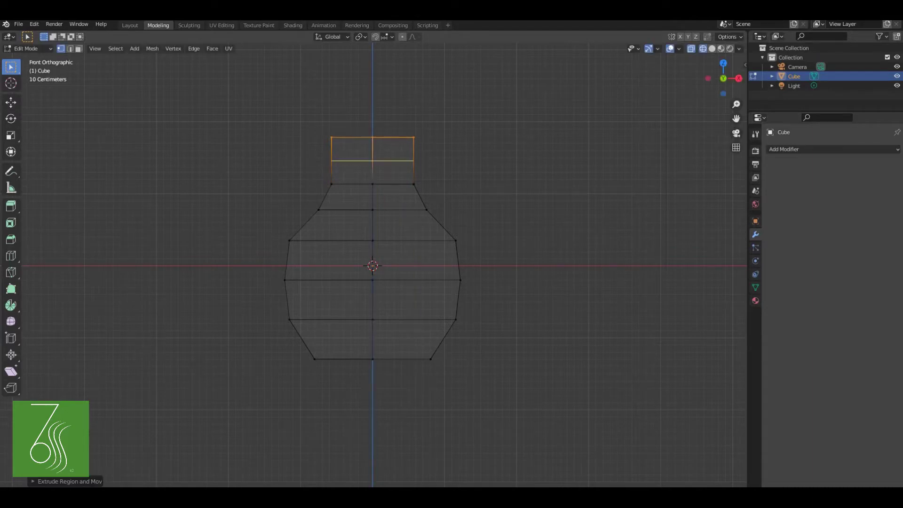
{"action": "scroll", "coordinate": [372, 163], "scroll_direction": "up", "scroll_amount": 1}
{"action": "left_click", "coordinate": [372, 163]}
{"action": "right_click", "coordinate": [372, 167]}
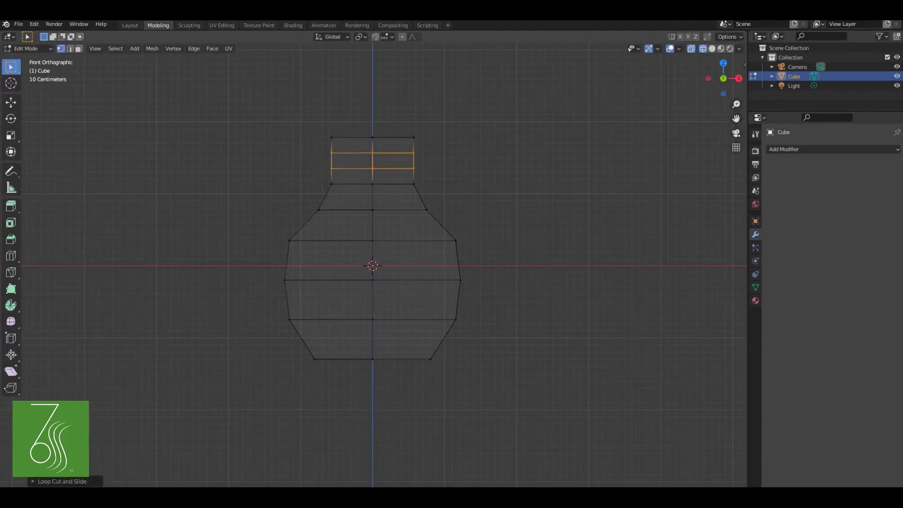
Scale the neck's top rim inward to a little over half its width
{"action": "key", "text": "b"}
{"action": "middle_click_drag", "start_coordinate": [316, 143], "coordinate": [437, 182]}
{"action": "left_click_drag", "start_coordinate": [299, 112], "coordinate": [426, 146]}
{"action": "key", "text": "s"}
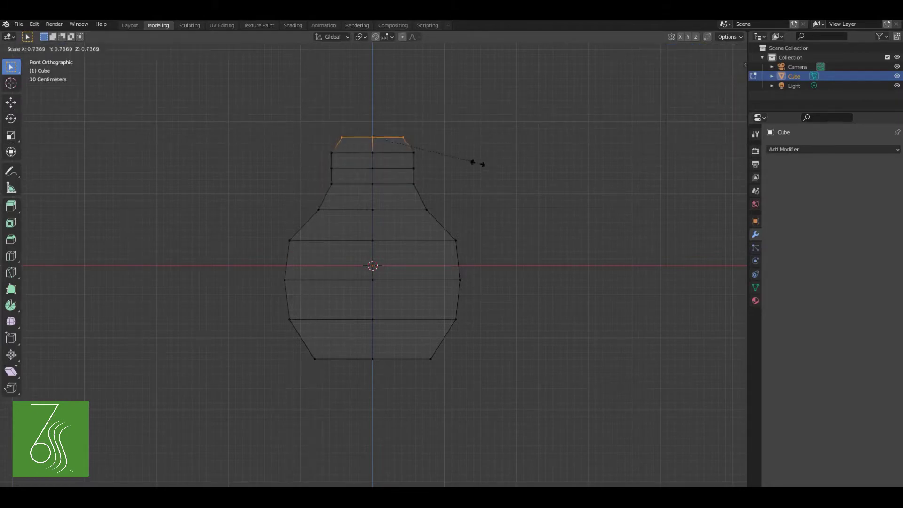
{"action": "left_click", "coordinate": [455, 159]}
{"action": "key", "text": "b"}
{"action": "left_click_drag", "start_coordinate": [299, 112], "coordinate": [421, 176]}
{"action": "key", "text": "s"}
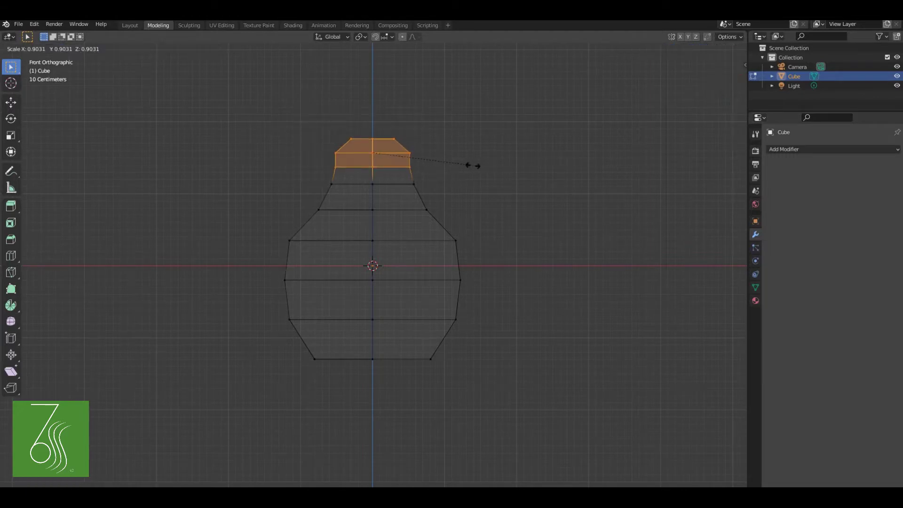
{"action": "left_click", "coordinate": [486, 171]}
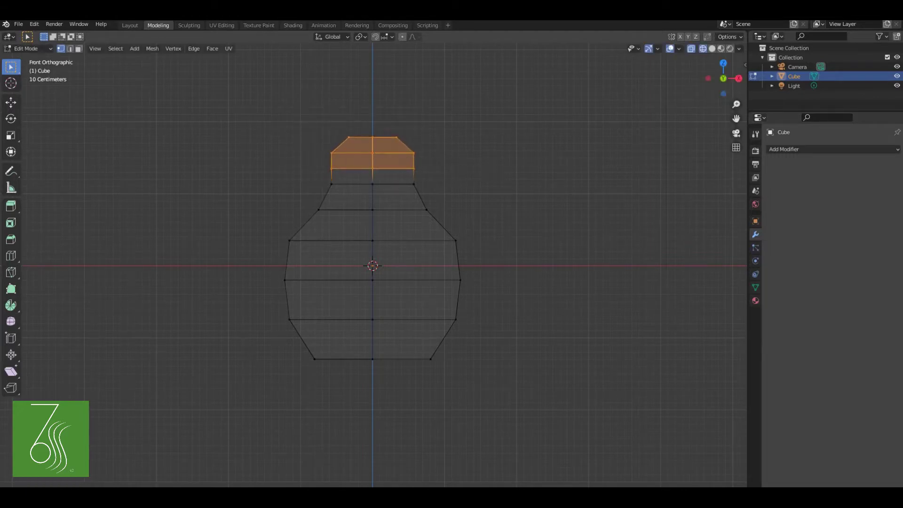
{"action": "left_click_drag", "start_coordinate": [302, 100], "coordinate": [419, 177], "text": "ctrl"}
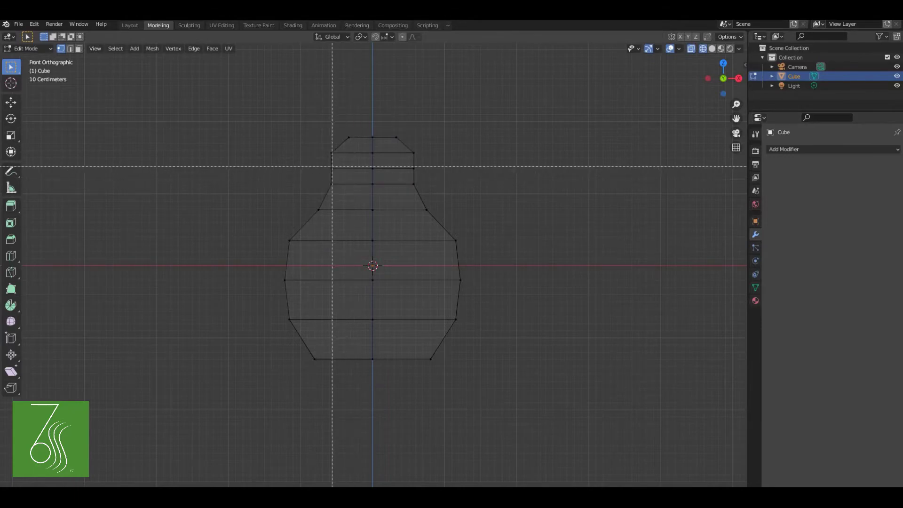
{"action": "left_click_drag", "start_coordinate": [328, 167], "coordinate": [427, 204]}
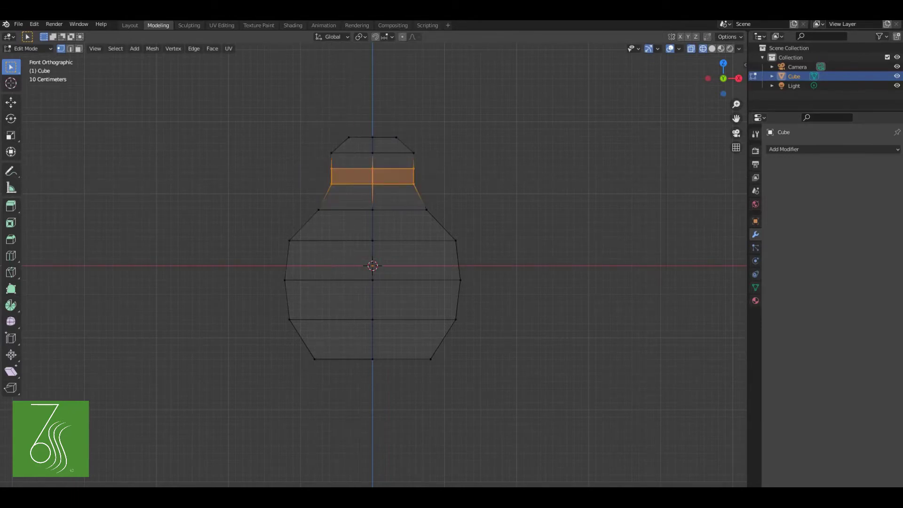
{"action": "key", "text": "s"}
{"action": "left_click", "coordinate": [484, 194]}
{"action": "key", "text": "b"}
{"action": "middle_click_drag", "start_coordinate": [313, 152], "coordinate": [434, 207]}
Scale the edge loops at the neck's base and the shoulder below it up to about 1.09
{"action": "key", "text": "b"}
{"action": "left_click_drag", "start_coordinate": [310, 175], "coordinate": [445, 222]}
{"action": "key", "text": "s"}
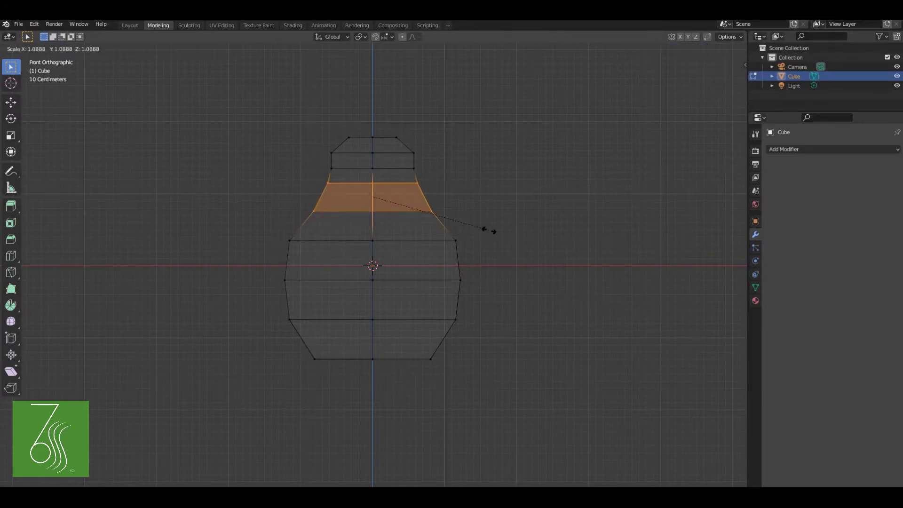
{"action": "left_click", "coordinate": [489, 230]}
{"action": "key", "text": "b"}
{"action": "middle_click_drag", "start_coordinate": [273, 149], "coordinate": [456, 224]}
In the top view, select the vertices along the central Y line and scale them outward along Y by roughly a quarter
{"action": "middle_click_drag", "start_coordinate": [456, 224], "coordinate": [379, 266]}
{"action": "key", "text": "KP_7"}
{"action": "scroll", "coordinate": [617, 204], "scroll_direction": "down", "scroll_amount": 2}
{"action": "key", "text": "b"}
{"action": "left_click_drag", "start_coordinate": [362, 180], "coordinate": [378, 352]}
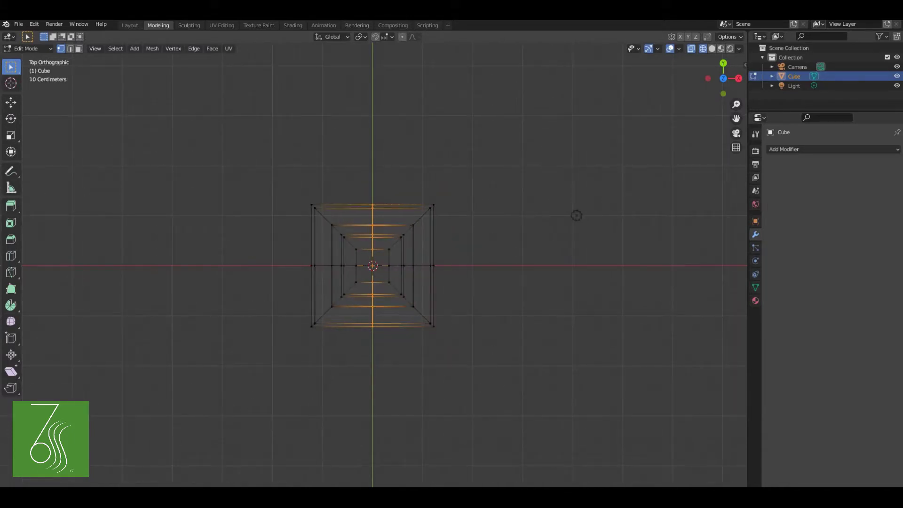
{"action": "key", "text": "s"}
{"action": "key", "text": "y"}
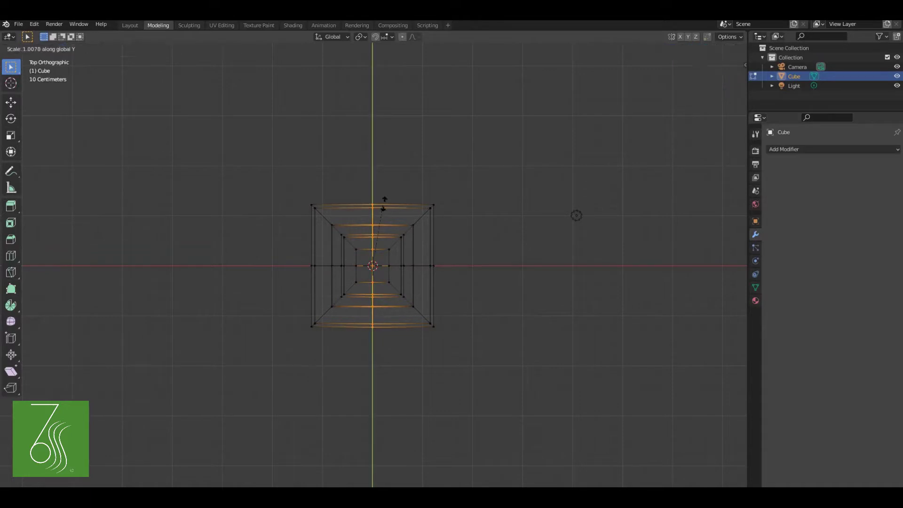
{"action": "left_click", "coordinate": [386, 187]}
{"action": "key", "text": "b"}
{"action": "left_click_drag", "start_coordinate": [346, 156], "coordinate": [393, 378]}
In the top view, select the vertices along the central X line and scale them outward along X by roughly a third
{"action": "key", "text": "b"}
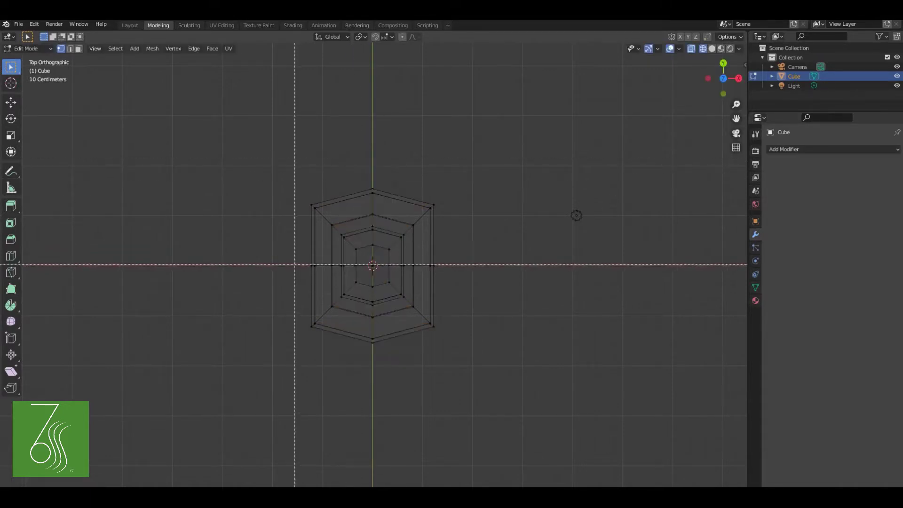
{"action": "left_click_drag", "start_coordinate": [292, 258], "coordinate": [456, 277]}
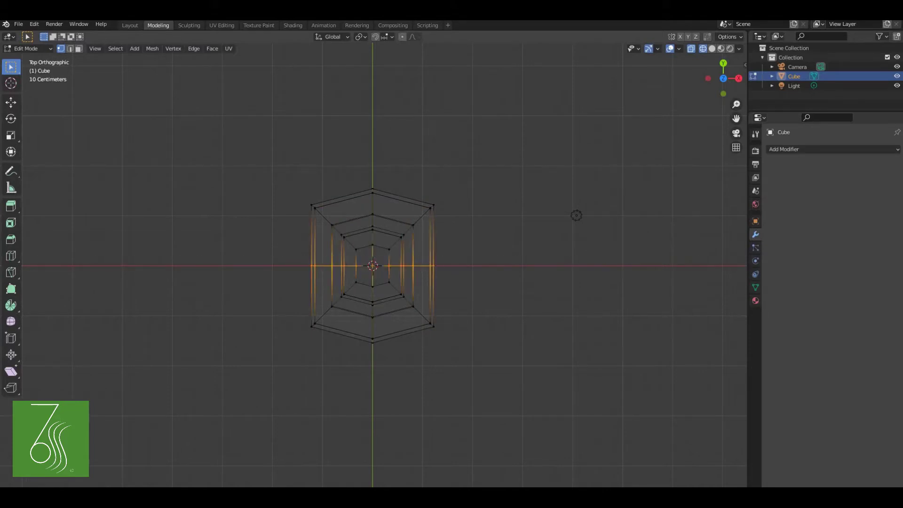
{"action": "key", "text": "s"}
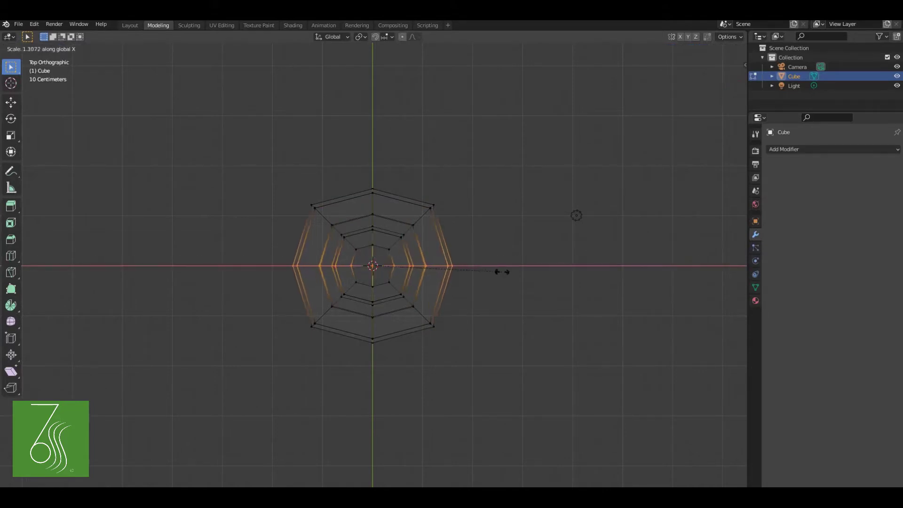
{"action": "left_click", "coordinate": [498, 268]}
{"action": "left_click", "coordinate": [498, 268]}
Scale the whole mesh along Z to about 1.24
{"action": "middle_click_drag", "start_coordinate": [499, 268], "coordinate": [437, 217]}
{"action": "key", "text": "a"}
{"action": "key", "text": "s"}
{"action": "key", "text": "z"}
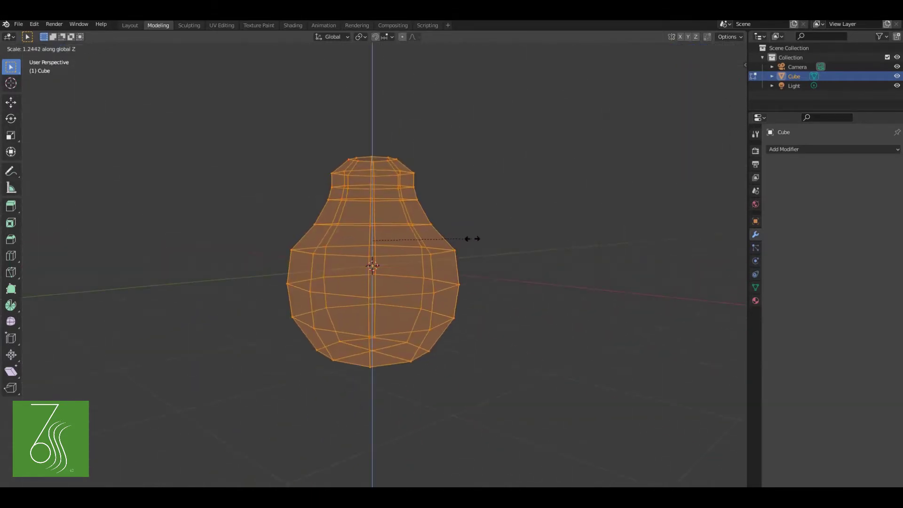
{"action": "left_click", "coordinate": [468, 238]}
{"action": "key", "text": "KP_1"}
{"action": "mouse_move", "coordinate": [446, 239]}
{"action": "middle_mouse_down"}
{"action": "mouse_move", "coordinate": [426, 223]}
{"action": "mouse_move", "coordinate": [451, 254]}
{"action": "middle_mouse_up"}
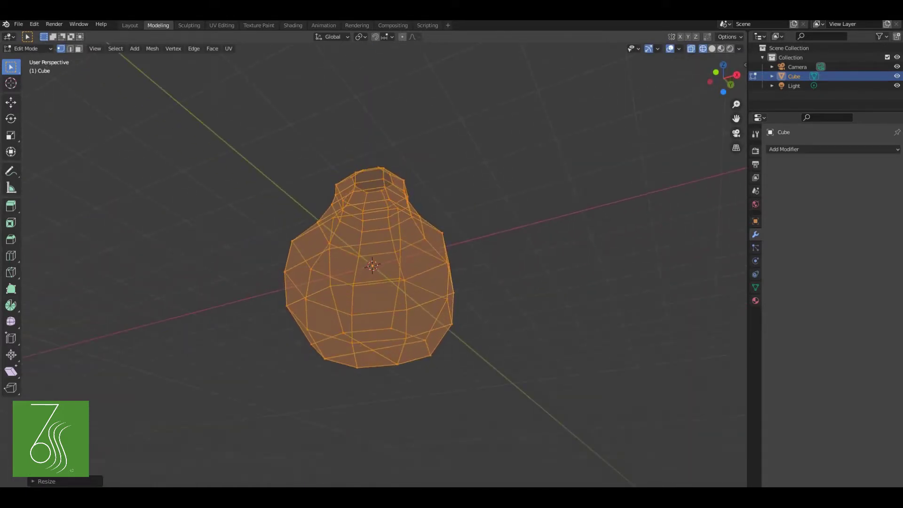
Delete the centre vertex of the base and adjust the height of the open bottom edge loop along Z
{"action": "left_click", "coordinate": [373, 350]}
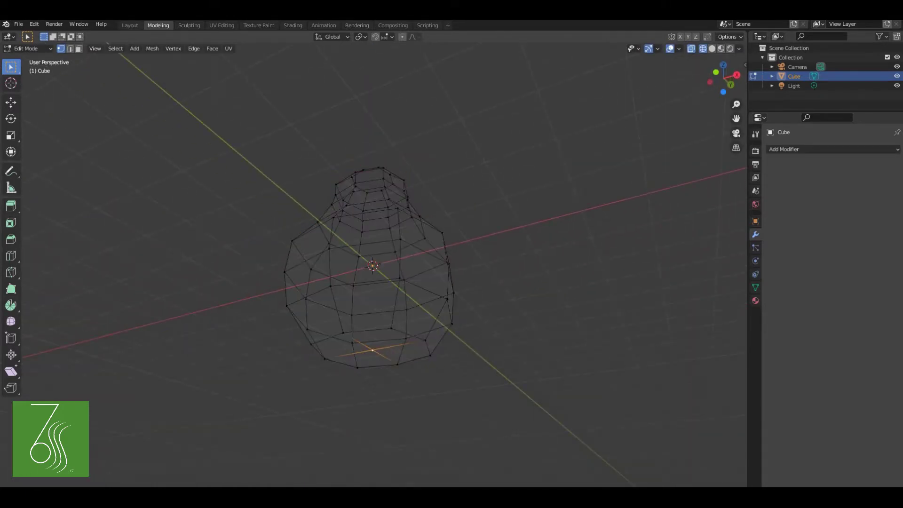
{"action": "key", "text": "x"}
{"action": "left_click", "coordinate": [372, 351]}
{"action": "key", "text": "KP_1"}
{"action": "left_click_drag", "start_coordinate": [298, 342], "coordinate": [458, 382]}
{"action": "key", "text": "g"}
{"action": "key", "text": "z"}
{"action": "key", "text": "Return"}
Extrude the bottom edge loop downward along Z and scale the new loop to about 0.51
{"action": "key", "text": "e"}
{"action": "key", "text": "z"}
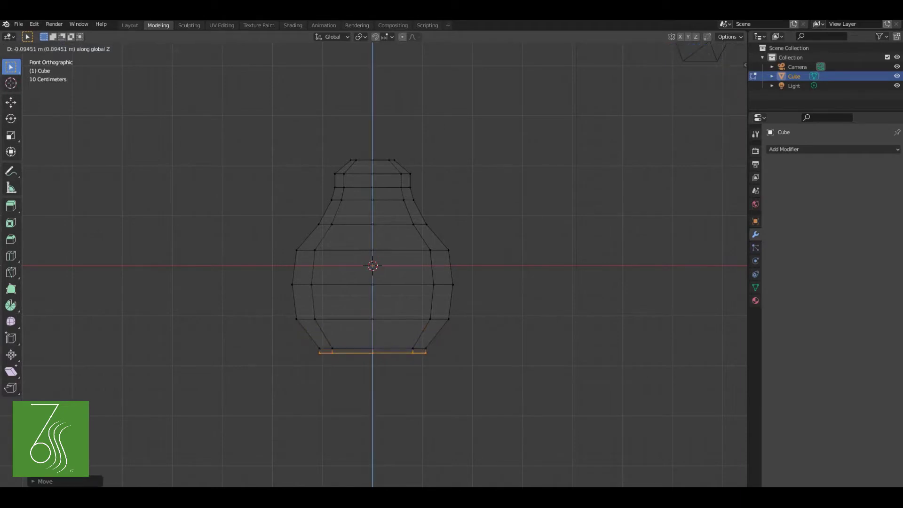
{"action": "key", "text": "Return"}
{"action": "key", "text": "s"}
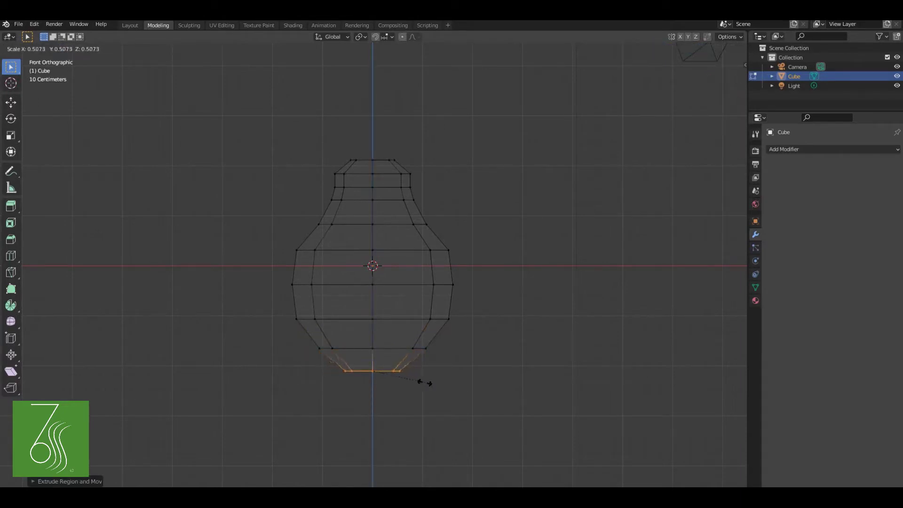
{"action": "key", "text": "Return"}
Raise the narrowed bottom loop about 0.1 m along Z and fill it with a face
{"action": "key", "text": "g"}
{"action": "key", "text": "z"}
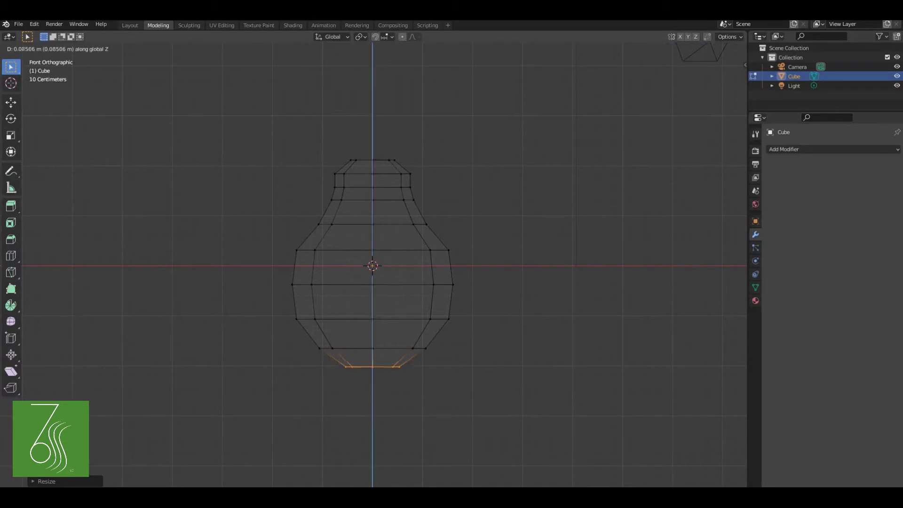
{"action": "key", "text": "Return"}
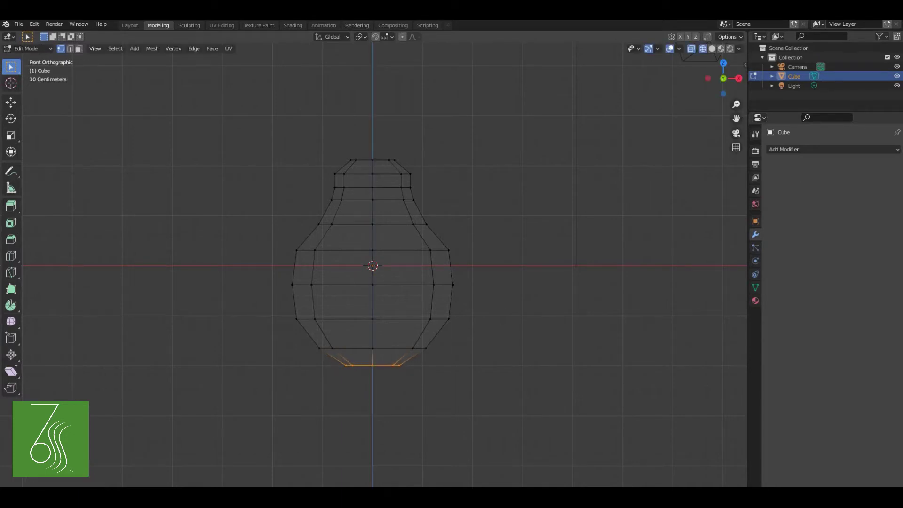
{"action": "key", "text": "ctrl+f"}
{"action": "right_click", "coordinate": [469, 363]}
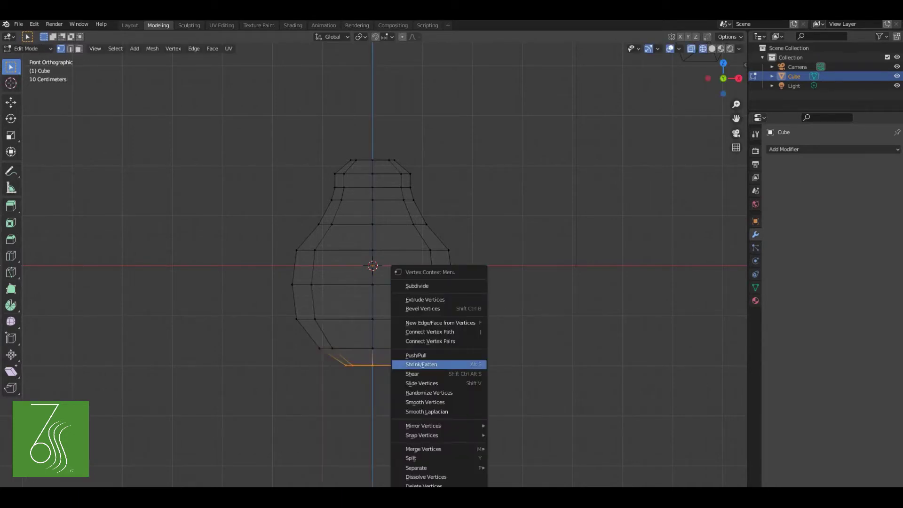
{"action": "middle_click_drag", "start_coordinate": [468, 364], "coordinate": [442, 357]}
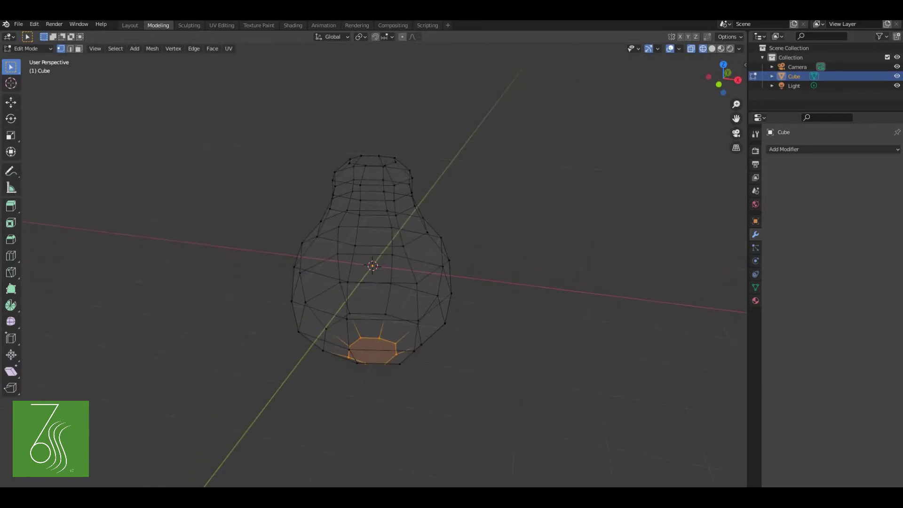
Switch the viewport to solid shading and apply Shade Smooth to the object, then return to mesh editing
{"action": "key", "text": "z"}
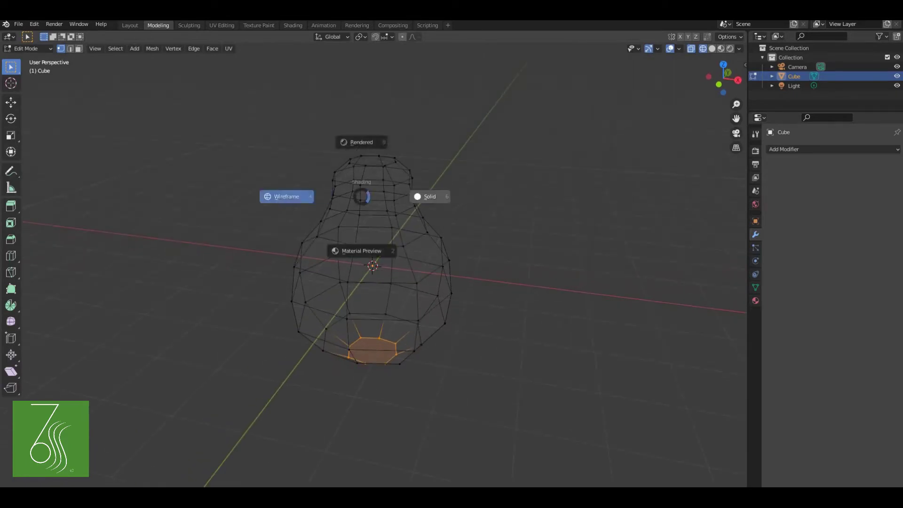
{"action": "left_click", "coordinate": [429, 196]}
{"action": "mouse_move", "coordinate": [430, 196]}
{"action": "middle_mouse_down"}
{"action": "mouse_move", "coordinate": [581, 184]}
{"action": "mouse_move", "coordinate": [473, 207]}
{"action": "middle_mouse_up"}
{"action": "left_click", "coordinate": [130, 25]}
{"action": "right_click", "coordinate": [376, 274]}
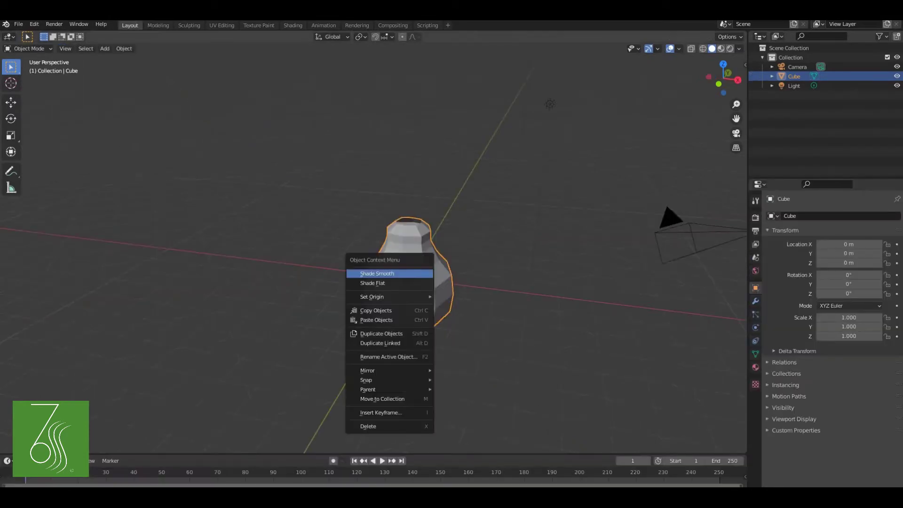
{"action": "left_click", "coordinate": [376, 273]}
{"action": "mouse_move", "coordinate": [376, 273]}
{"action": "middle_mouse_down"}
{"action": "mouse_move", "coordinate": [386, 325]}
{"action": "mouse_move", "coordinate": [421, 324]}
{"action": "middle_mouse_up"}
{"action": "left_click", "coordinate": [158, 25]}
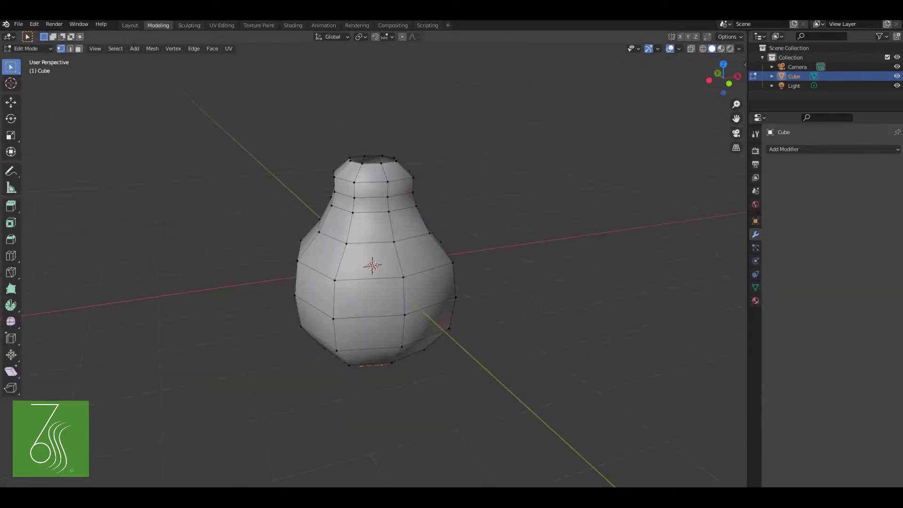
Raise the base's bottom face slightly along Z
{"action": "key", "text": "KP_1"}
{"action": "middle_click_drag", "start_coordinate": [376, 310], "coordinate": [381, 273]}
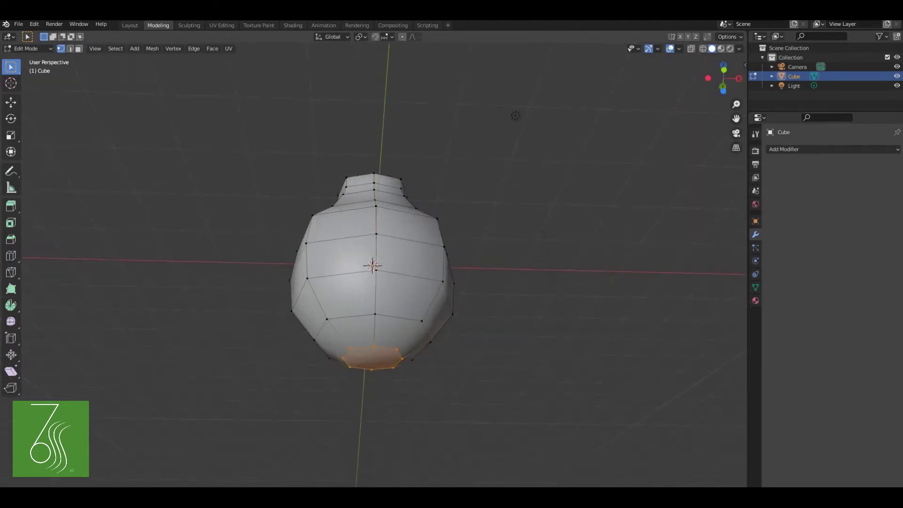
{"action": "key", "text": "g"}
{"action": "key", "text": "z"}
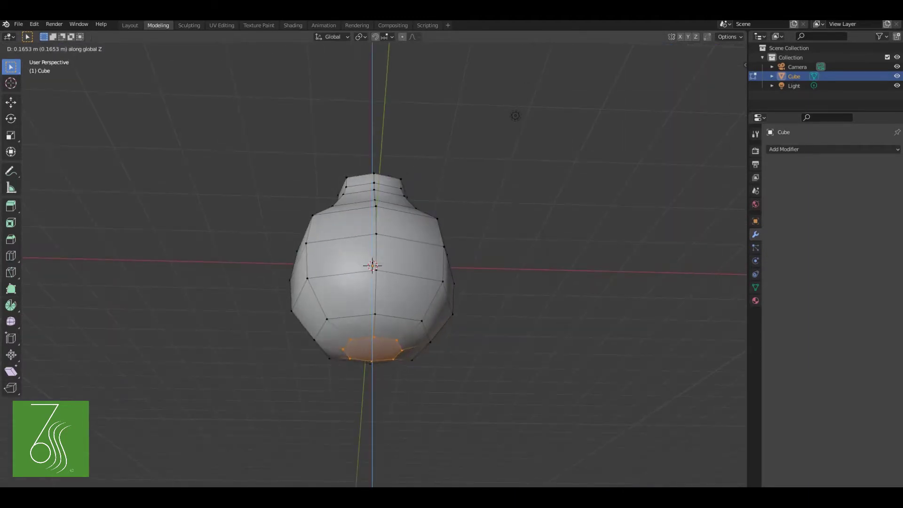
{"action": "key", "text": "Return"}
Extrude the bottom face, scale it to a little over half its width, and raise it slightly along Z
{"action": "key", "text": "e"}
{"action": "key", "text": "Return"}
{"action": "key", "text": "s"}
{"action": "key", "text": "Return"}
{"action": "key", "text": "g"}
{"action": "key", "text": "z"}
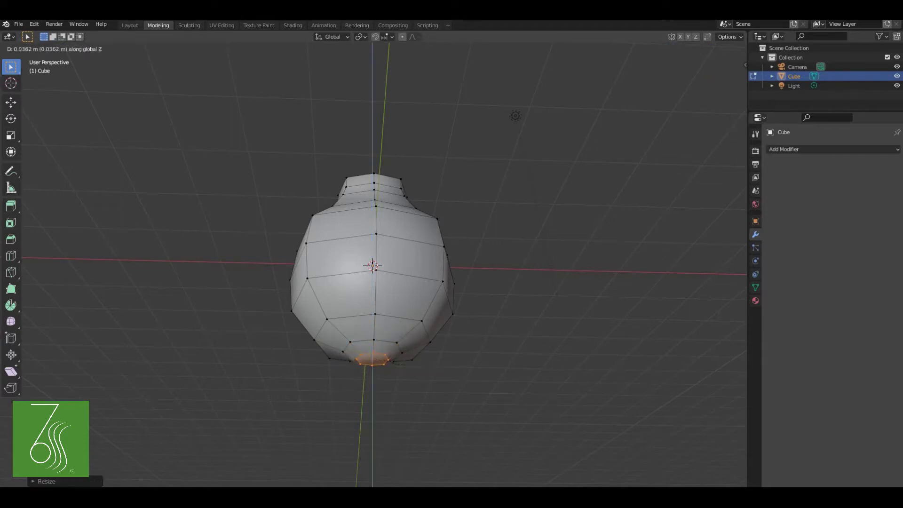
{"action": "key", "text": "Return"}
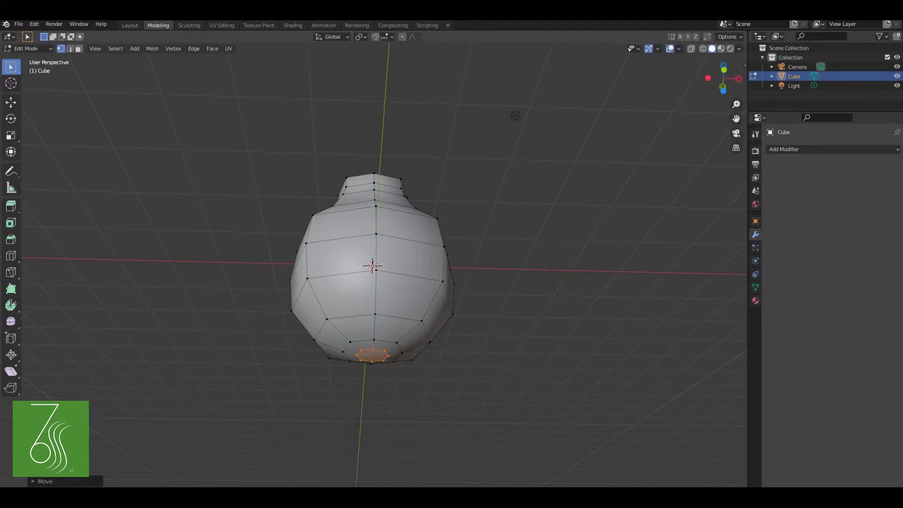
Expand the selection to the two lowest loops and scale them outward by roughly a third
{"action": "key", "text": "KP_1"}
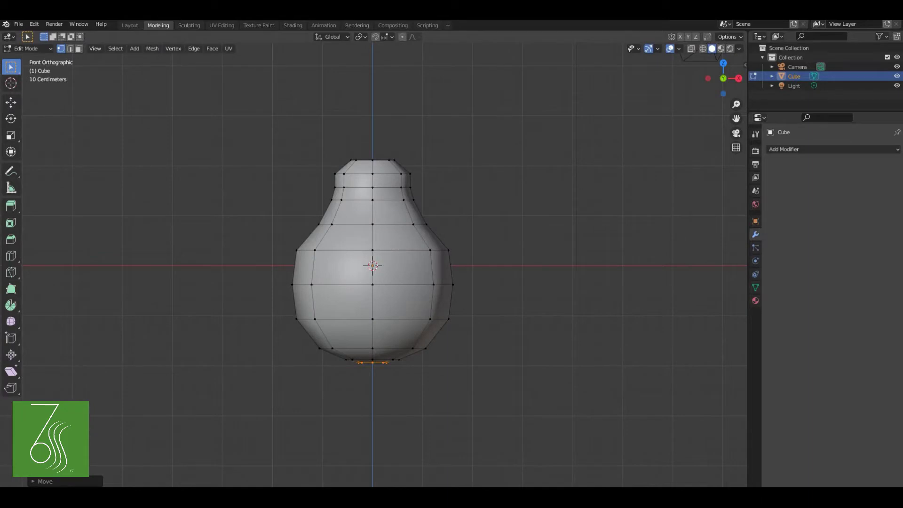
{"action": "key", "text": "ctrl+KP_Add"}
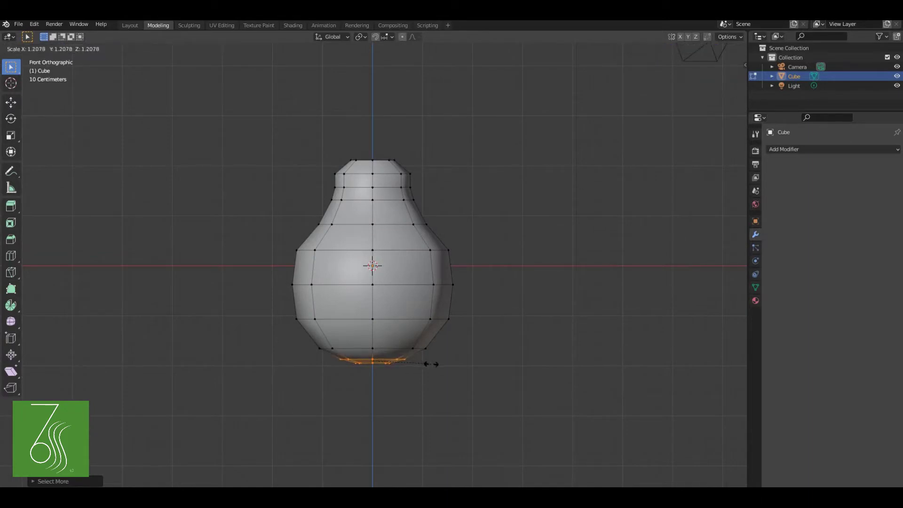
{"action": "left_click", "coordinate": [437, 363]}
{"action": "left_click", "coordinate": [470, 372]}
{"action": "middle_click_drag", "start_coordinate": [471, 372], "coordinate": [649, 395]}
Extrude the neck's top rim slightly upward in the front view and scale the new loop to about 0.57
{"action": "key", "text": "KP_1"}
{"action": "middle_click_drag", "start_coordinate": [372, 186], "coordinate": [378, 281], "text": "shift"}
{"action": "key", "text": "b"}
{"action": "left_click_drag", "start_coordinate": [330, 239], "coordinate": [417, 262]}
{"action": "key", "text": "z"}
{"action": "left_click", "coordinate": [342, 260]}
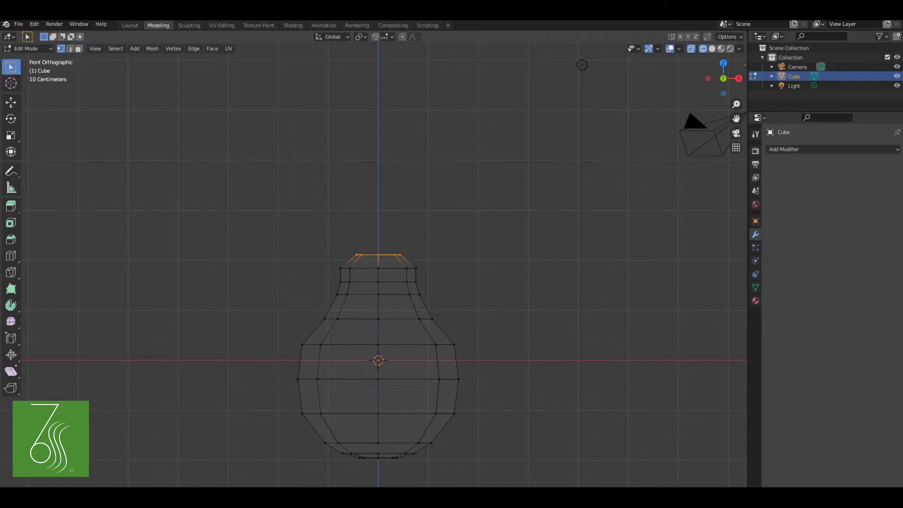
{"action": "key", "text": "e"}
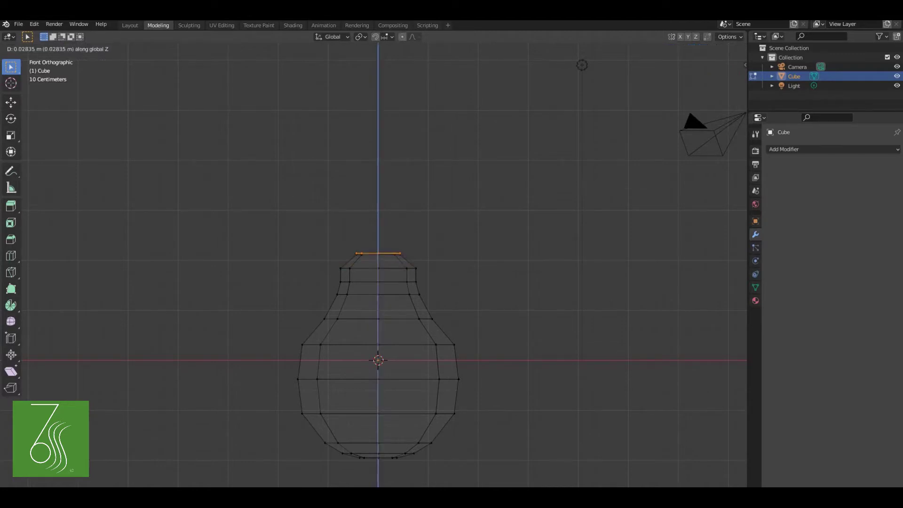
{"action": "left_click", "coordinate": [464, 265]}
{"action": "key", "text": "s"}
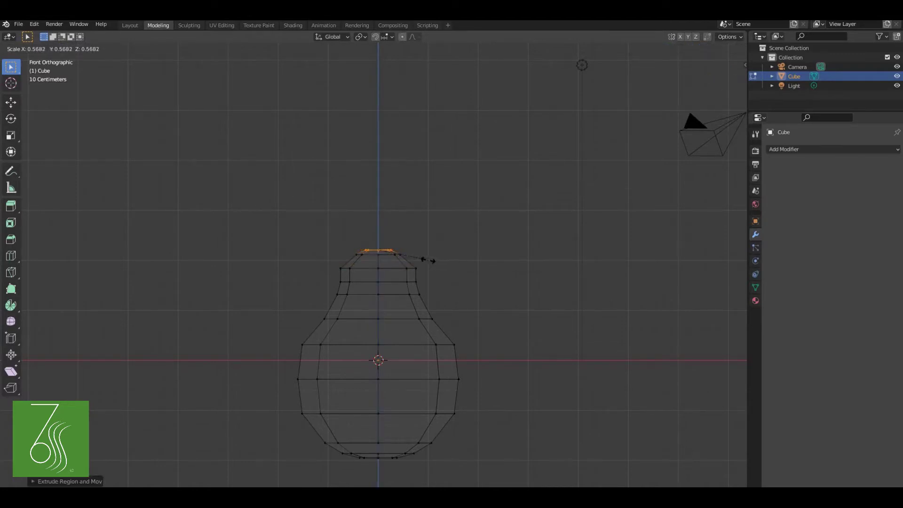
{"action": "left_click", "coordinate": [425, 260]}
Fill the narrowed top opening with a face and inspect the object's shape in object mode
{"action": "middle_click_drag", "start_coordinate": [426, 260], "coordinate": [421, 287]}
{"action": "key", "text": "f"}
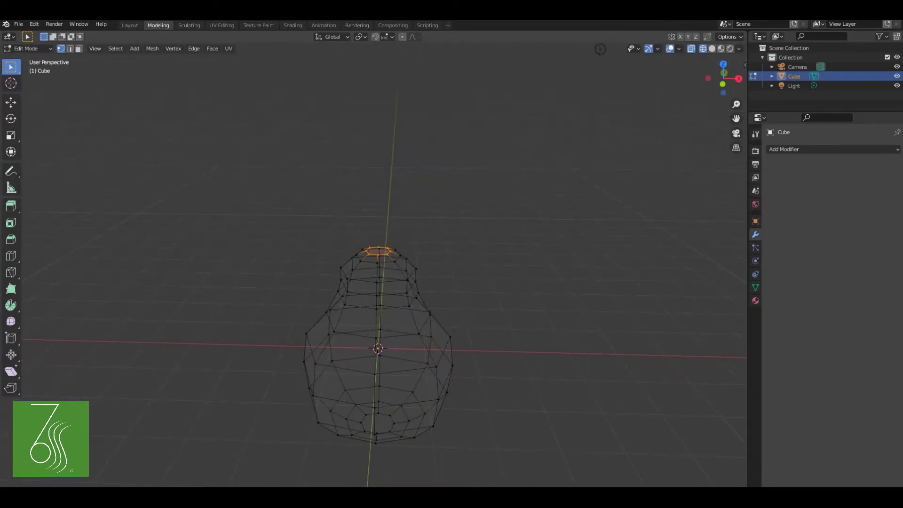
{"action": "left_click", "coordinate": [130, 25]}
{"action": "middle_click_drag", "start_coordinate": [367, 254], "coordinate": [245, 254]}
{"action": "left_click", "coordinate": [158, 25]}
Select the neck's upper edge loop in the front view and scale it to about 0.93
{"action": "key", "text": "KP_1"}
{"action": "left_click_drag", "start_coordinate": [332, 214], "coordinate": [410, 257]}
{"action": "left_click_drag", "start_coordinate": [330, 255], "coordinate": [422, 277]}
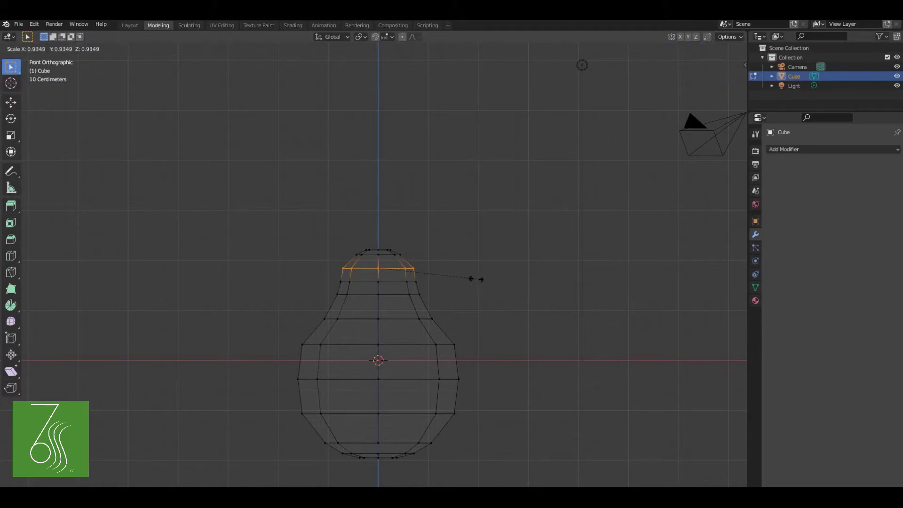
{"action": "left_click", "coordinate": [476, 281]}
{"action": "middle_click_drag", "start_coordinate": [473, 281], "coordinate": [457, 302]}
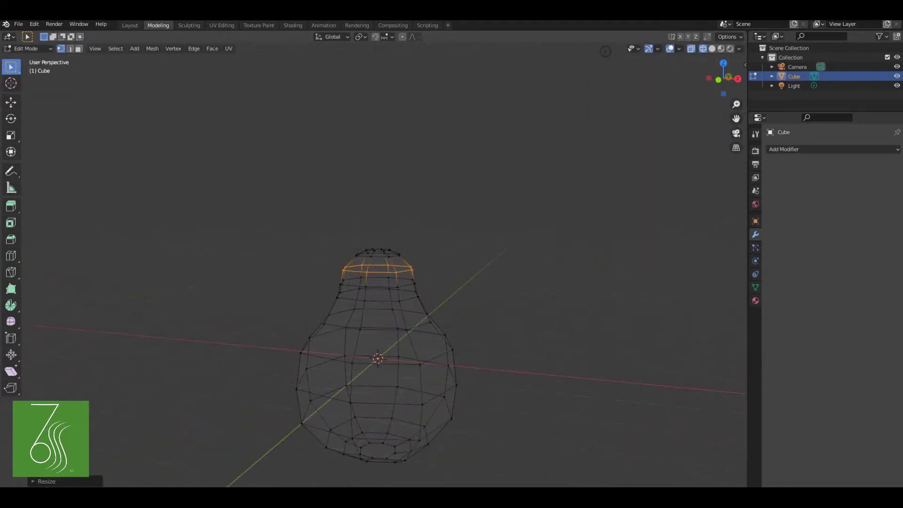
Select all the vertices of the neck and scale them to about 1.02
{"action": "key", "text": "KP_1"}
{"action": "left_click_drag", "start_coordinate": [303, 216], "coordinate": [430, 303]}
{"action": "key", "text": "s"}
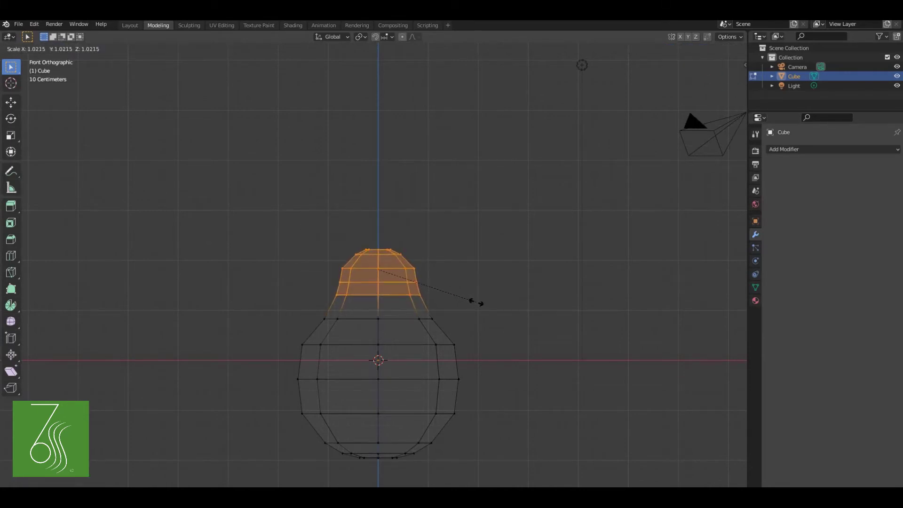
{"action": "left_click", "coordinate": [477, 302]}
Add one centred horizontal loop cut between the neck's base and the shoulder
{"action": "key", "text": "ctrl+r"}
{"action": "left_click", "coordinate": [379, 307]}
{"action": "right_click", "coordinate": [378, 306]}
Scale the neck above the new loop to about 0.93 overall, and stretch it along Z to about 1.15
{"action": "key", "text": "b"}
{"action": "left_click_drag", "start_coordinate": [299, 216], "coordinate": [464, 301]}
{"action": "key", "text": "s"}
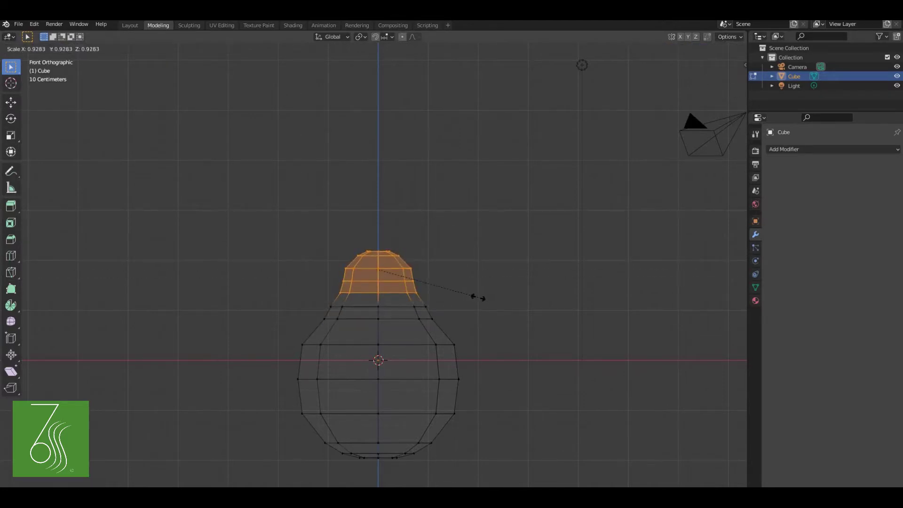
{"action": "left_click", "coordinate": [478, 298]}
{"action": "key", "text": "s"}
{"action": "key", "text": "z"}
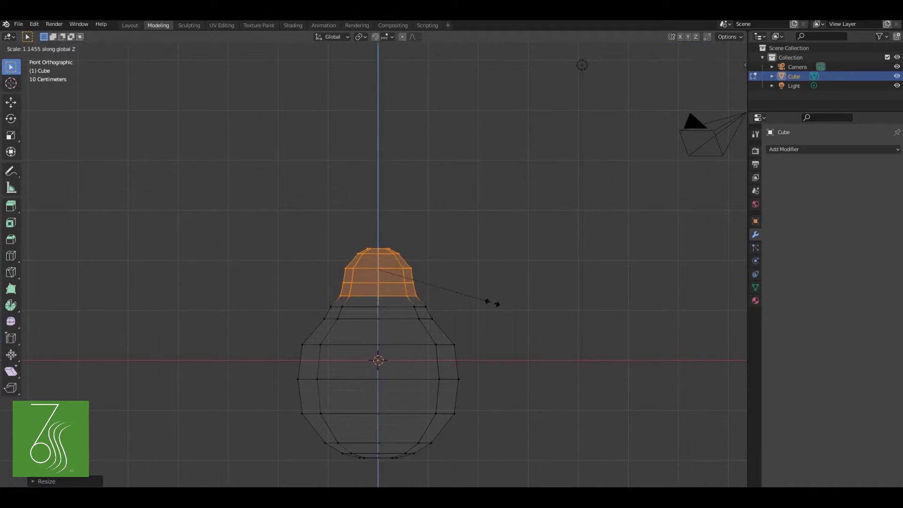
{"action": "left_click", "coordinate": [497, 301]}
Enlarge the neck by roughly 15% and raise it about 0.18 m along Z
{"action": "key", "text": "s"}
{"action": "left_click", "coordinate": [510, 303]}
{"action": "key", "text": "g"}
{"action": "key", "text": "z"}
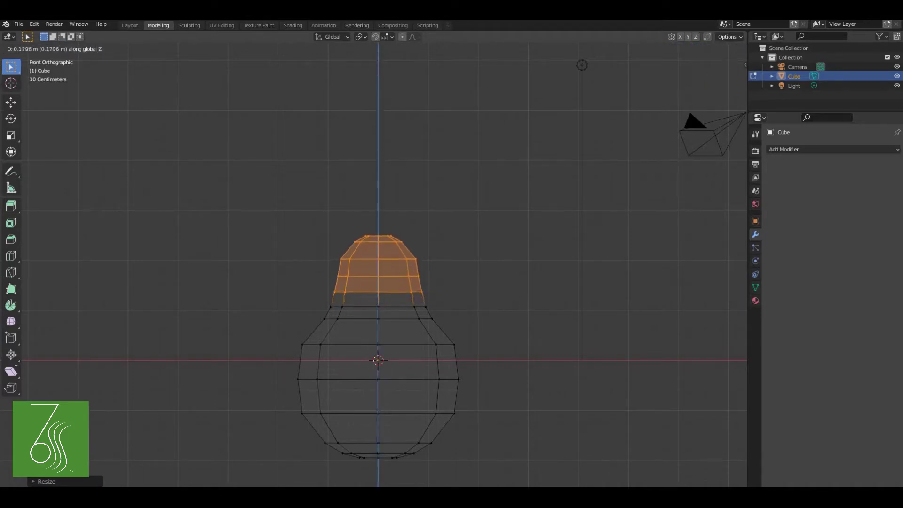
{"action": "left_click", "coordinate": [510, 294]}
{"action": "left_click", "coordinate": [510, 294]}
{"action": "mouse_move", "coordinate": [511, 293]}
{"action": "middle_mouse_down"}
{"action": "mouse_move", "coordinate": [405, 301]}
{"action": "mouse_move", "coordinate": [508, 303]}
{"action": "middle_mouse_up"}
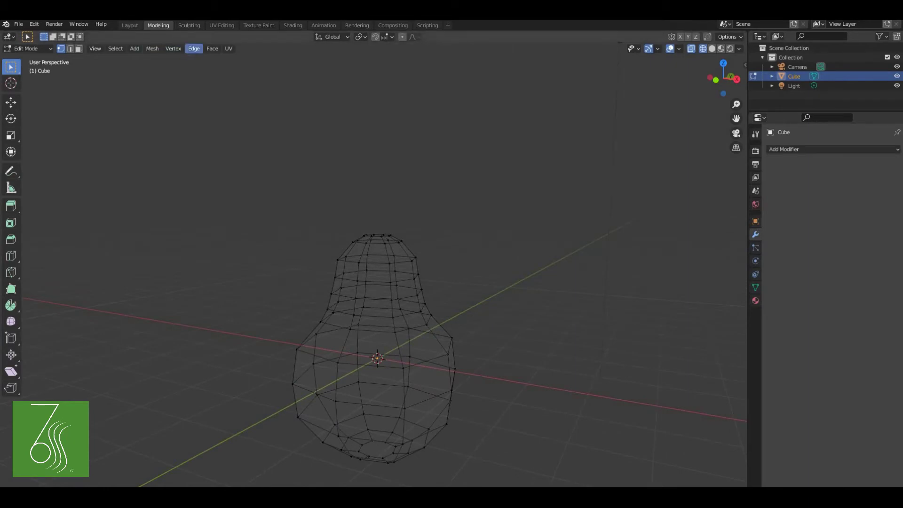
Select the vertices of the flat cap on top of the neck and duplicate them in place
{"action": "key", "text": "KP_1"}
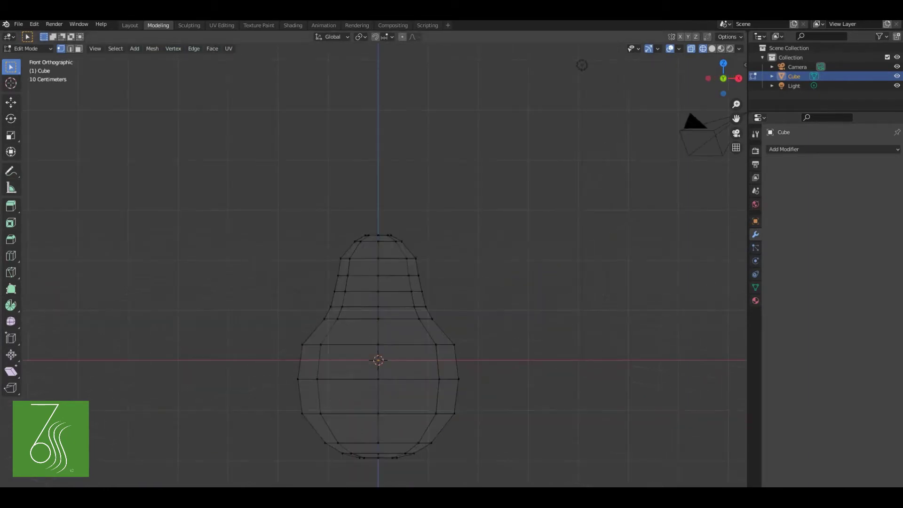
{"action": "scroll", "coordinate": [380, 265], "scroll_direction": "up", "scroll_amount": 1}
{"action": "middle_click_drag", "start_coordinate": [379, 265], "coordinate": [379, 291]}
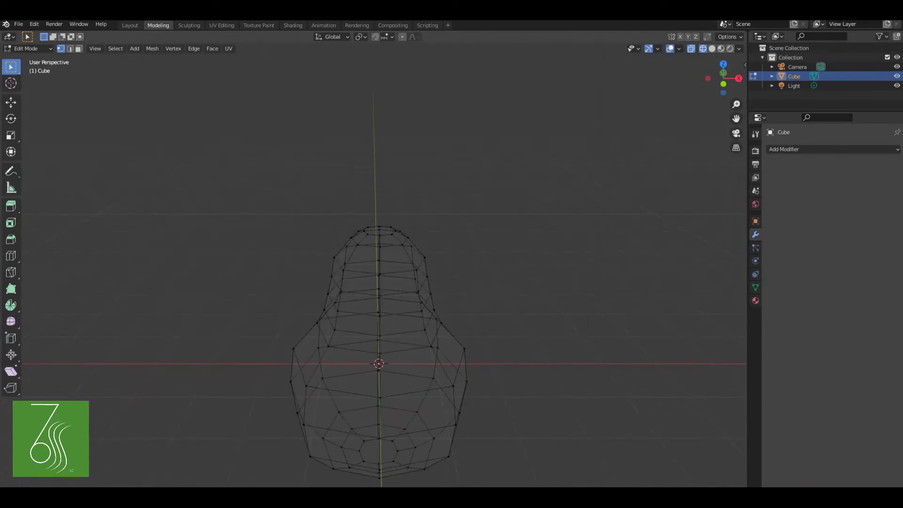
{"action": "key", "text": "KP_1"}
{"action": "key", "text": "b"}
{"action": "left_click_drag", "start_coordinate": [332, 192], "coordinate": [409, 232]}
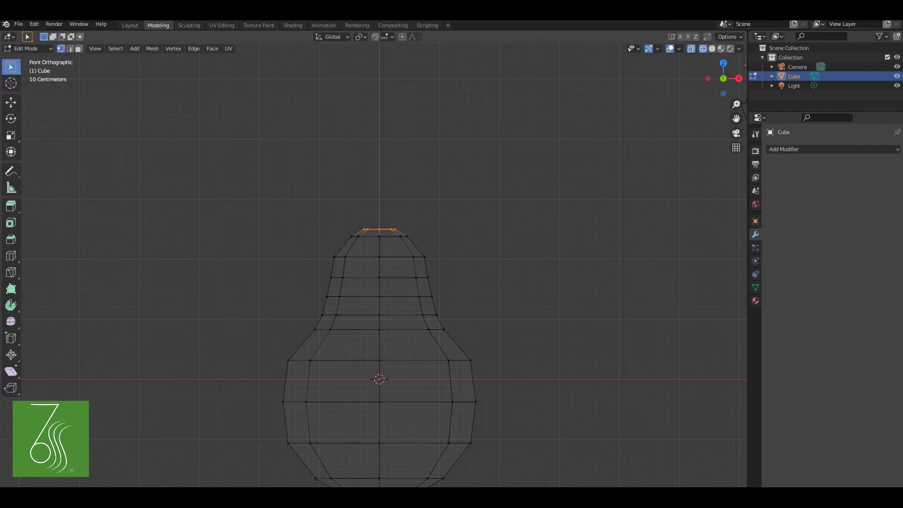
{"action": "key", "text": "shift+d"}
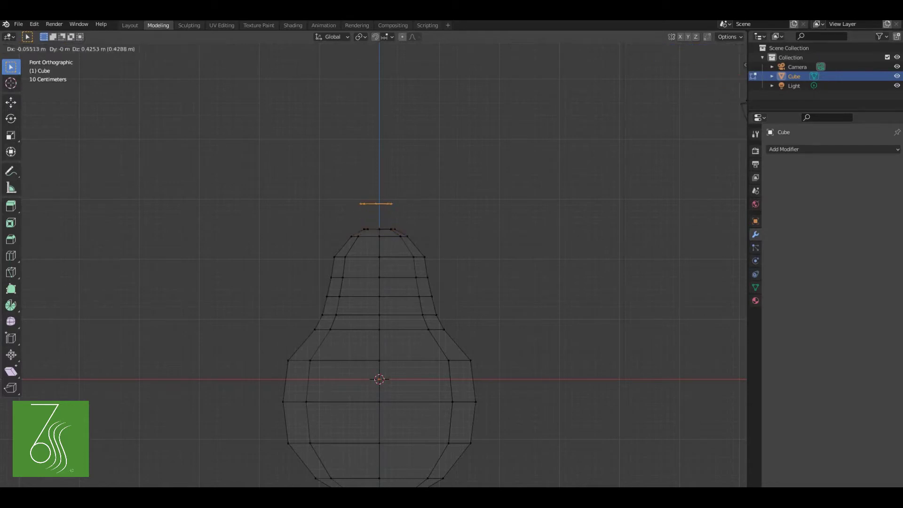
{"action": "key", "text": "Escape"}
{"action": "middle_click_drag", "start_coordinate": [379, 266], "coordinate": [379, 297]}
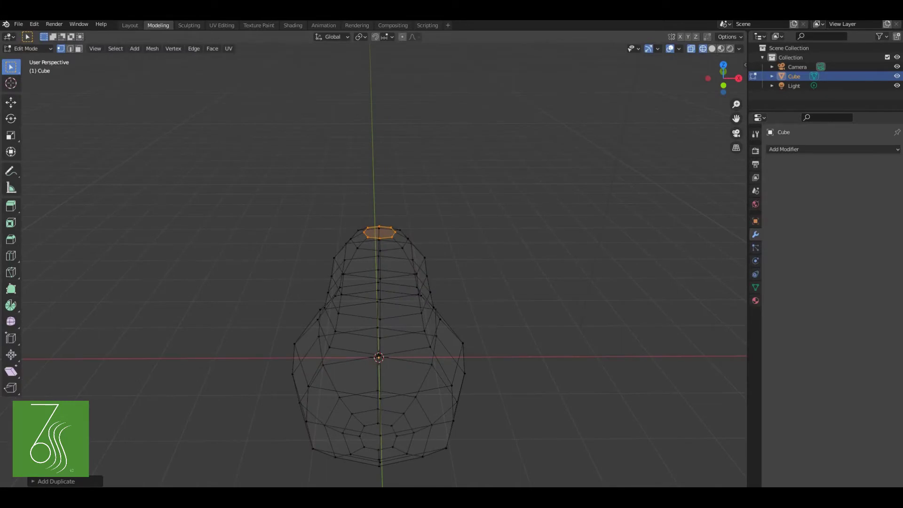
Scale the duplicated cap down to about 0.57
{"action": "key", "text": "KP_1"}
{"action": "key", "text": "KP_7"}
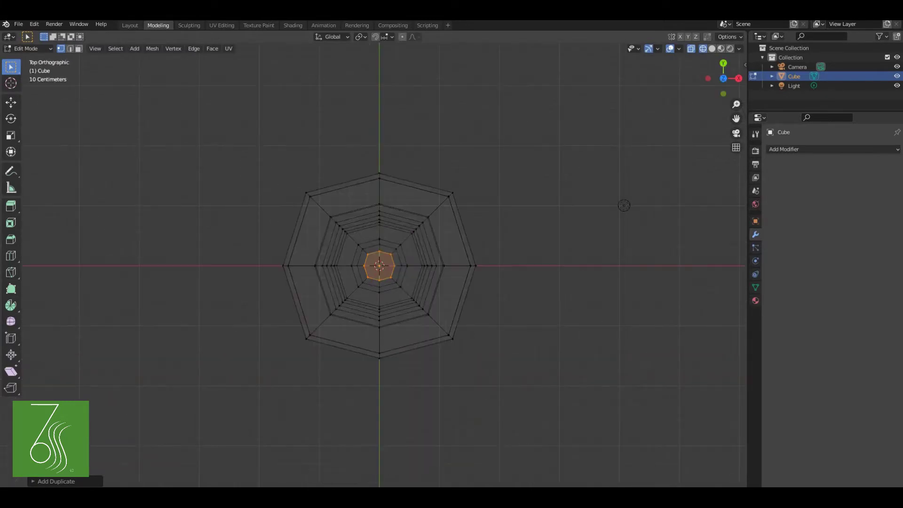
{"action": "key", "text": "s"}
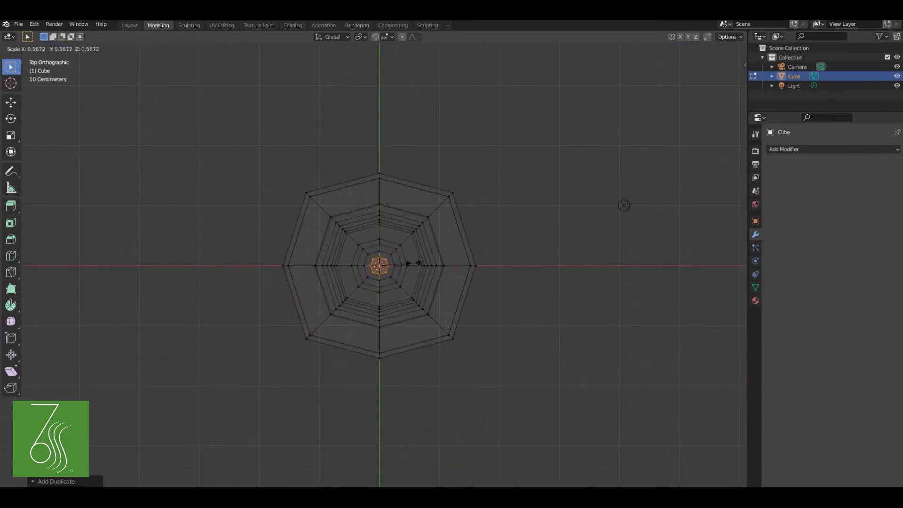
{"action": "left_click", "coordinate": [413, 263]}
Extrude the reduced cap upward along Z into a stem and divide it with four evenly spaced loop cuts
{"action": "key", "text": "KP_1"}
{"action": "key", "text": "e"}
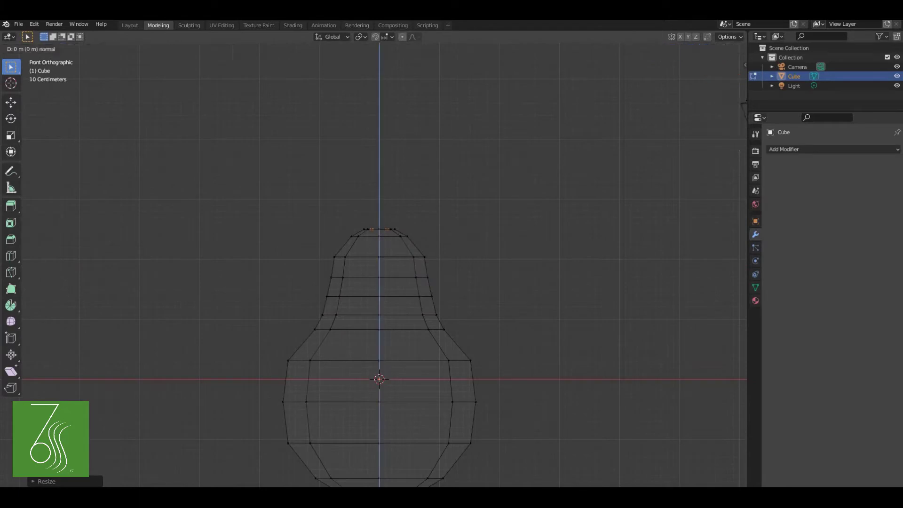
{"action": "key", "text": "z"}
{"action": "key", "text": "Return"}
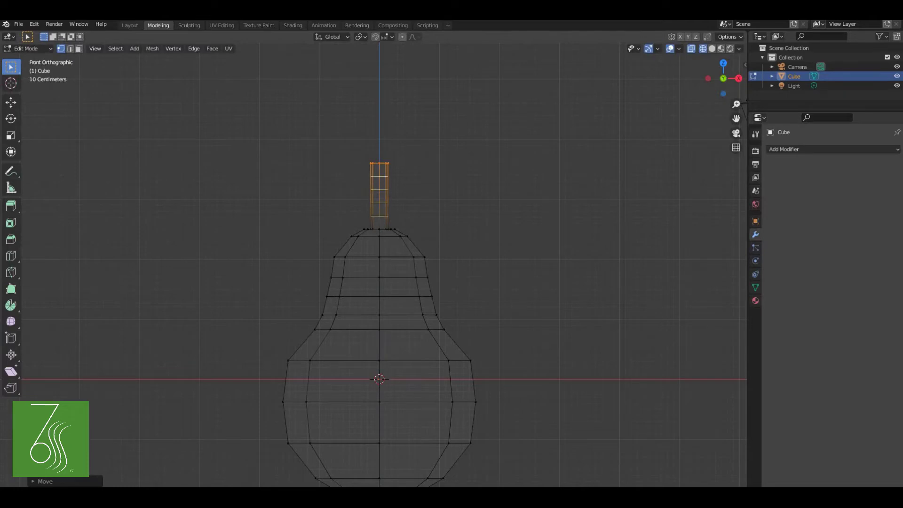
{"action": "key", "text": "ctrl+r"}
{"action": "left_click", "coordinate": [389, 196]}
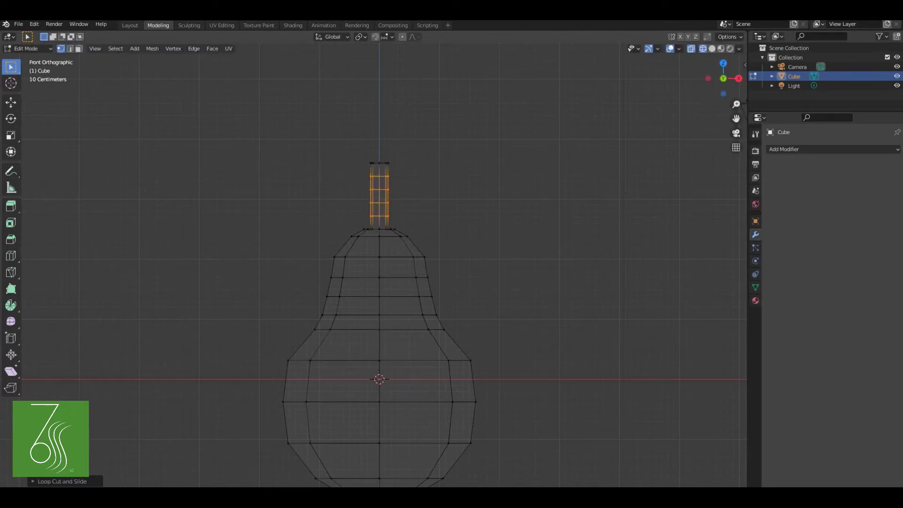
Select the whole stem, thin it to about half its width, and stretch it along Z to about 1.2
{"action": "key", "text": "ctrl+KP_Add"}
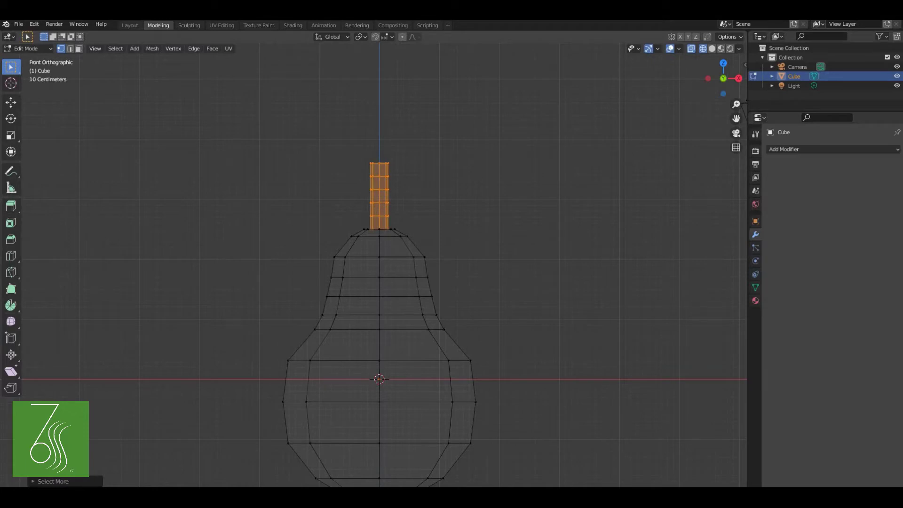
{"action": "key", "text": "s"}
{"action": "key", "text": "z"}
{"action": "key", "text": "Return"}
{"action": "key", "text": "s"}
{"action": "left_click", "coordinate": [395, 207]}
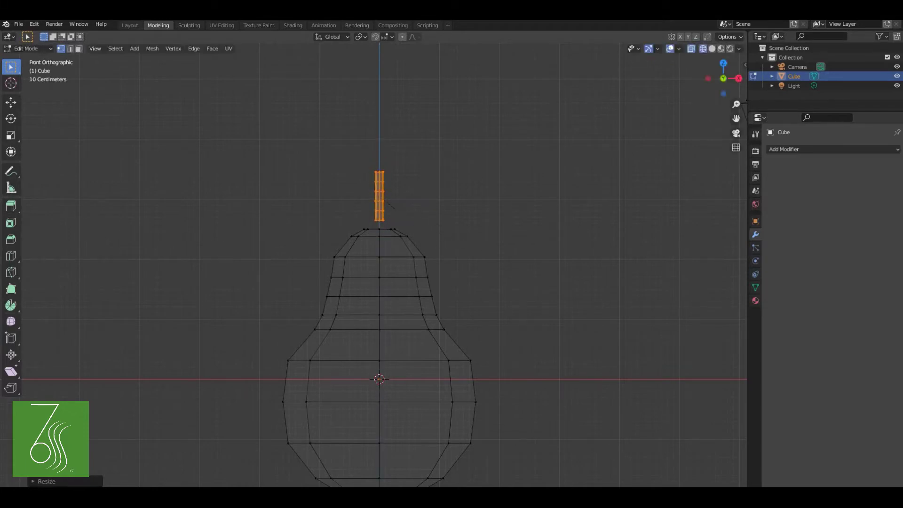
{"action": "key", "text": "g"}
{"action": "key", "text": "z"}
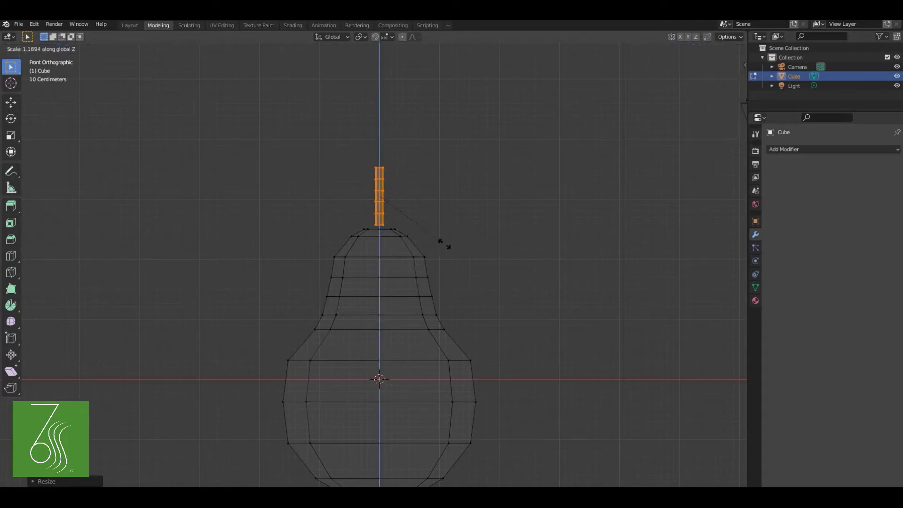
{"action": "key", "text": "Return"}
Select the top two vertex rings of the stem, tilt them towards +X, and shift them to start a bend
{"action": "scroll", "coordinate": [385, 266], "scroll_direction": "up", "scroll_amount": 3}
{"action": "middle_click_drag", "start_coordinate": [365, 124], "coordinate": [365, 195], "text": "shift"}
{"action": "key", "text": "b"}
{"action": "left_click_drag", "start_coordinate": [334, 137], "coordinate": [422, 300]}
{"action": "middle_click_drag", "start_coordinate": [422, 300], "coordinate": [423, 299]}
{"action": "key", "text": "b"}
{"action": "left_click_drag", "start_coordinate": [359, 149], "coordinate": [404, 202]}
{"action": "key", "text": "r"}
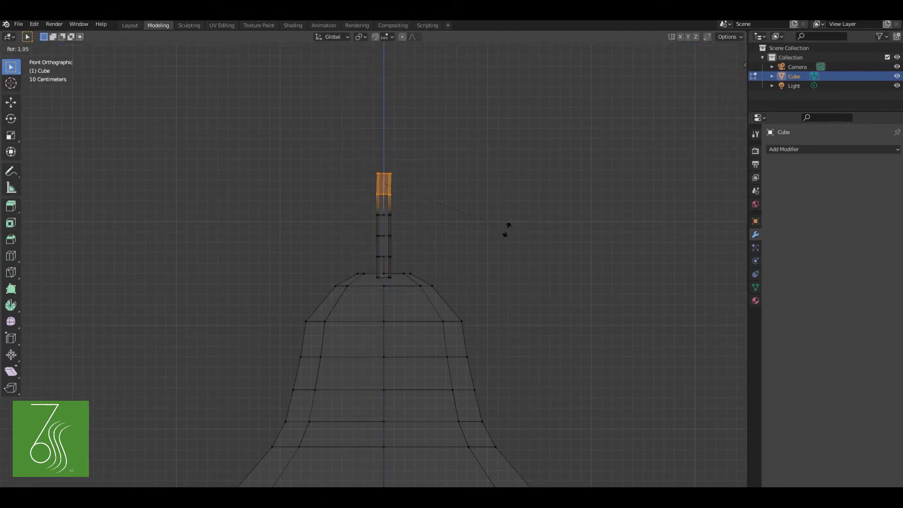
{"action": "key", "text": "Return"}
{"action": "key", "text": "g"}
{"action": "key", "text": "Return"}
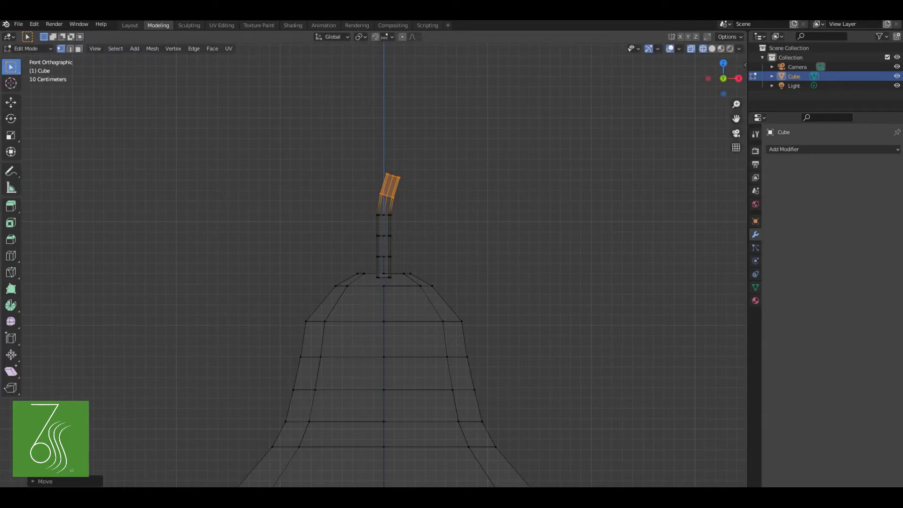
Continue the stem's bend towards +X by rotating and shifting its top three rings, followed by its top four rings
{"action": "key", "text": "ctrl+KP_Add"}
{"action": "key", "text": "r"}
{"action": "key", "text": "Return"}
{"action": "key", "text": "g"}
{"action": "key", "text": "Return"}
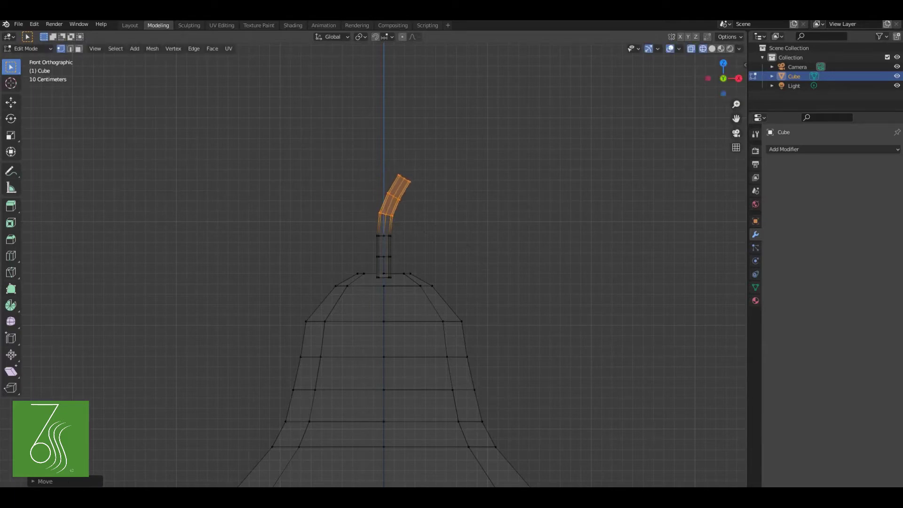
{"action": "key", "text": "ctrl+KP_Add"}
{"action": "key", "text": "r"}
{"action": "key", "text": "Return"}
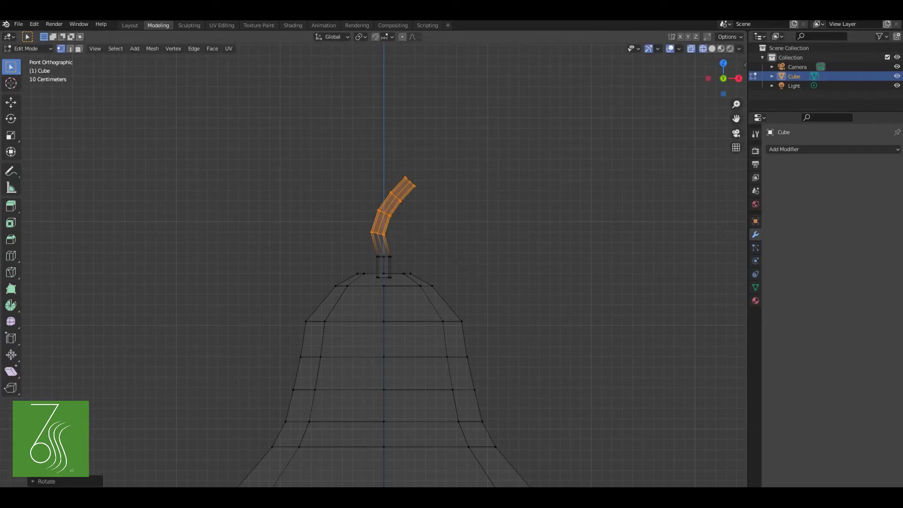
{"action": "key", "text": "g"}
{"action": "key", "text": "Return"}
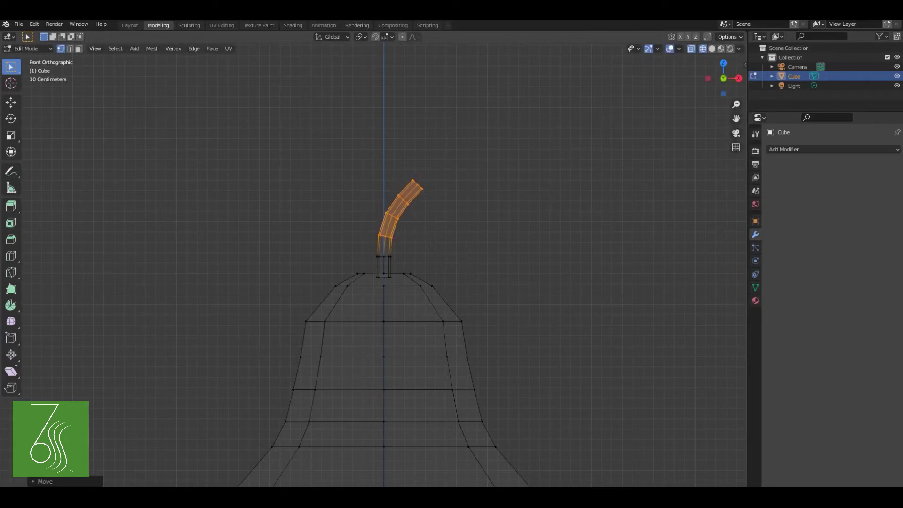
Extend the selection to the stem's top five rings, rotate them towards +X, and shift them about 0.09 m along X
{"action": "key", "text": "ctrl+KP_Add"}
{"action": "key", "text": "r"}
{"action": "key", "text": "Return"}
{"action": "key", "text": "g"}
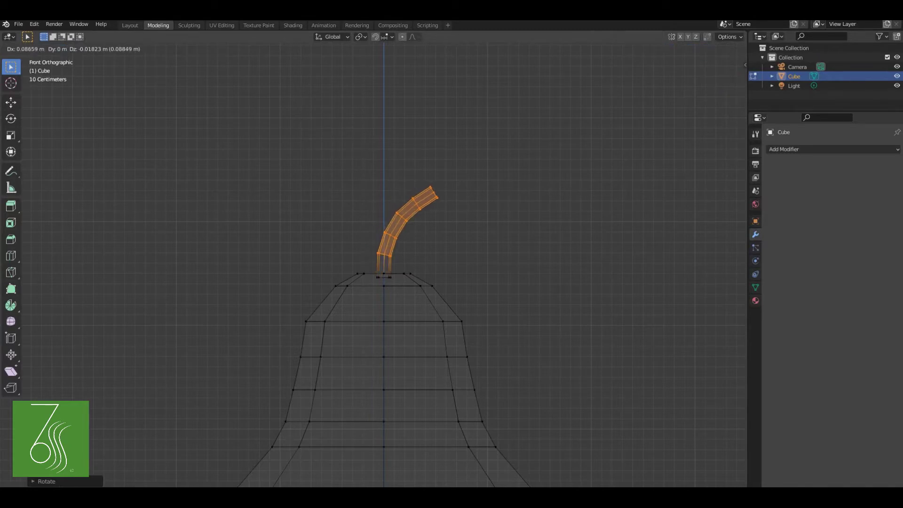
{"action": "key", "text": "Return"}
Reduce the selection to the stem's top two rings, tilt them towards +Y, and shift them slightly along Y
{"action": "key", "text": "ctrl+KP_Add"}
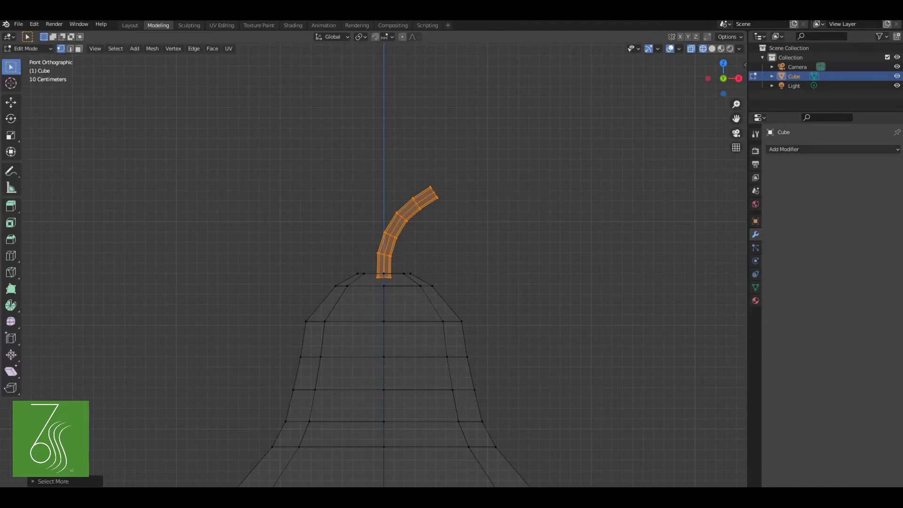
{"action": "key", "text": "KP_3"}
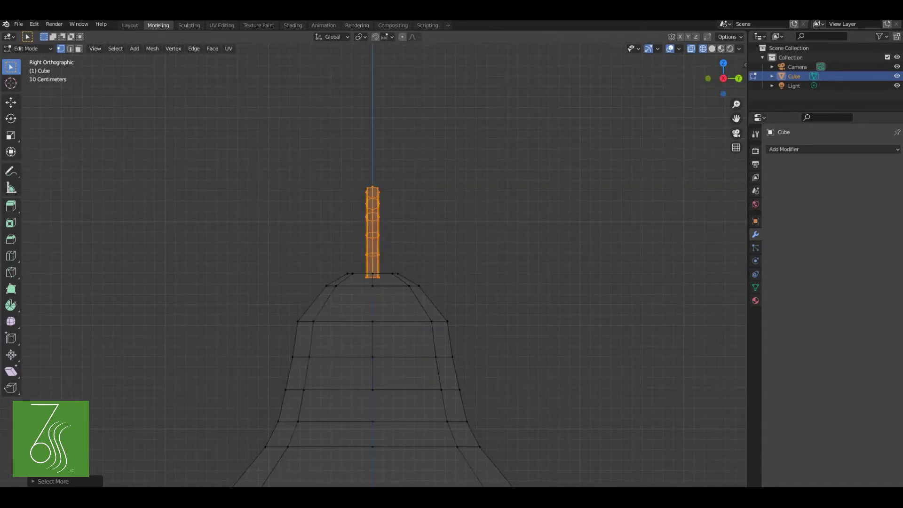
{"action": "key", "text": "b"}
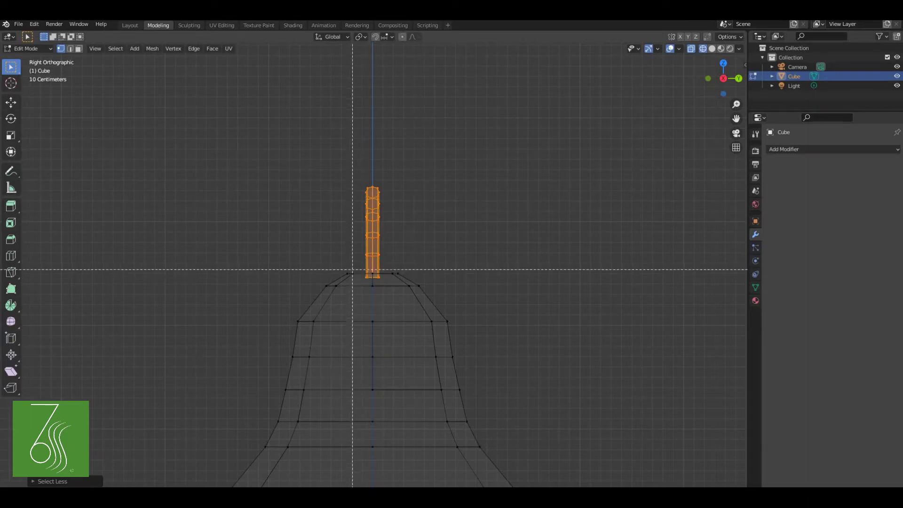
{"action": "middle_click_drag", "start_coordinate": [352, 269], "coordinate": [391, 285]}
{"action": "key", "text": "ctrl+KP_Subtract"}
{"action": "key", "text": "ctrl+KP_Subtract"}
{"action": "key", "text": "ctrl+KP_Subtract"}
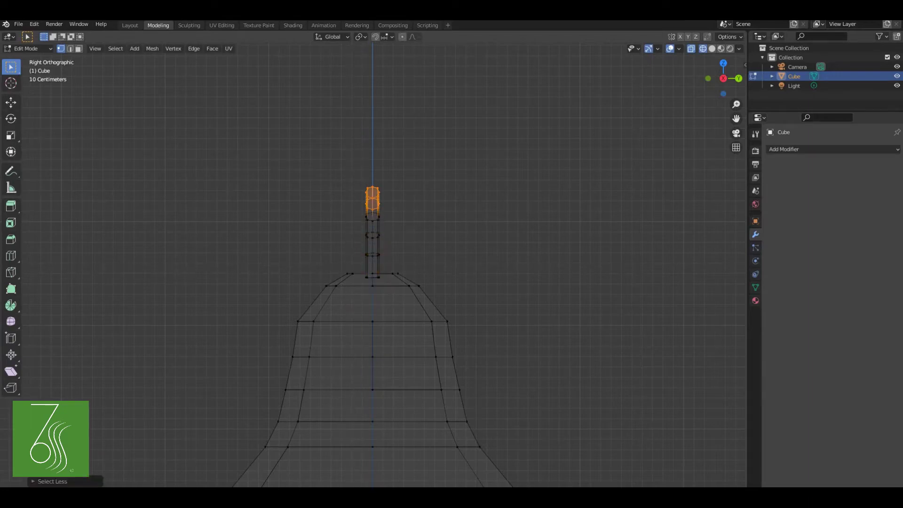
{"action": "key", "text": "r"}
{"action": "left_click", "coordinate": [456, 249]}
{"action": "key", "text": "g"}
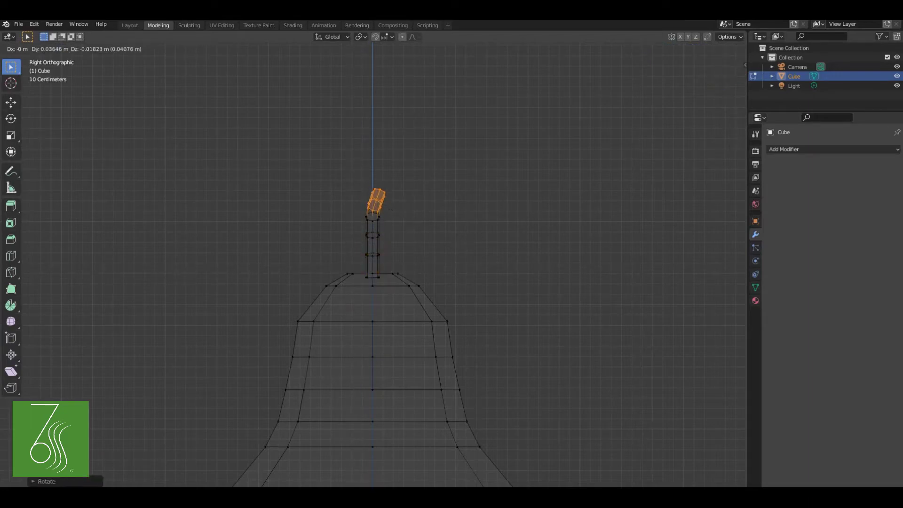
{"action": "key", "text": "Return"}
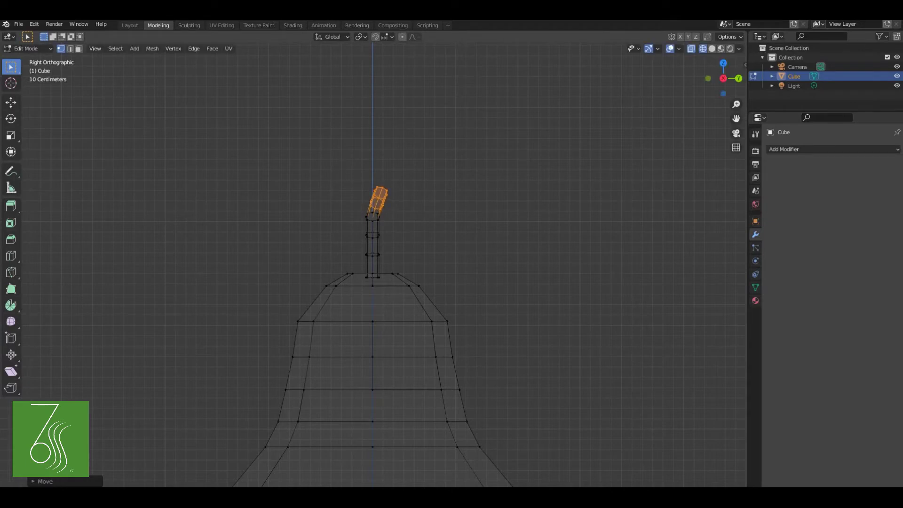
Continue the sideways bend towards +Y by rotating and shifting the stem's top three rings, followed by its top four rings
{"action": "key", "text": "ctrl+KP_Add"}
{"action": "key", "text": "r"}
{"action": "left_click", "coordinate": [473, 272]}
{"action": "key", "text": "g"}
{"action": "key", "text": "Return"}
{"action": "key", "text": "ctrl+KP_Add"}
{"action": "key", "text": "r"}
{"action": "left_click", "coordinate": [465, 287]}
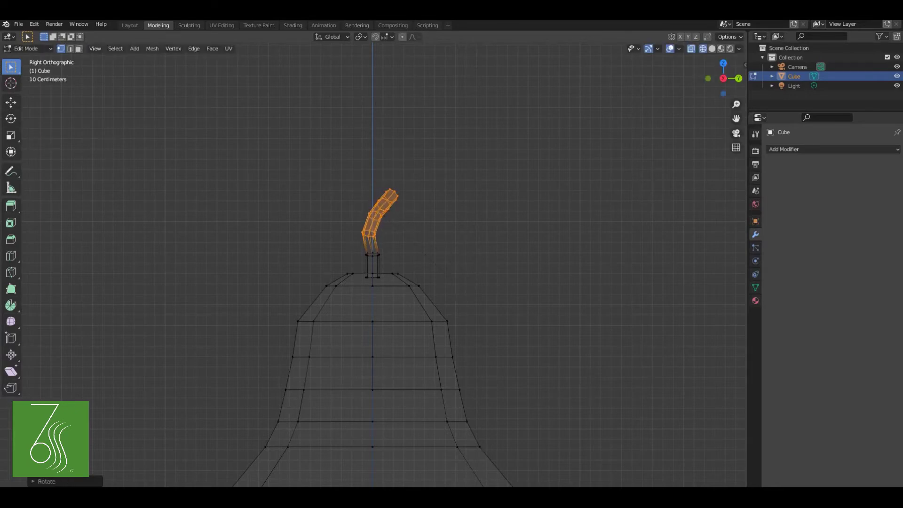
{"action": "key", "text": "g"}
{"action": "key", "text": "Return"}
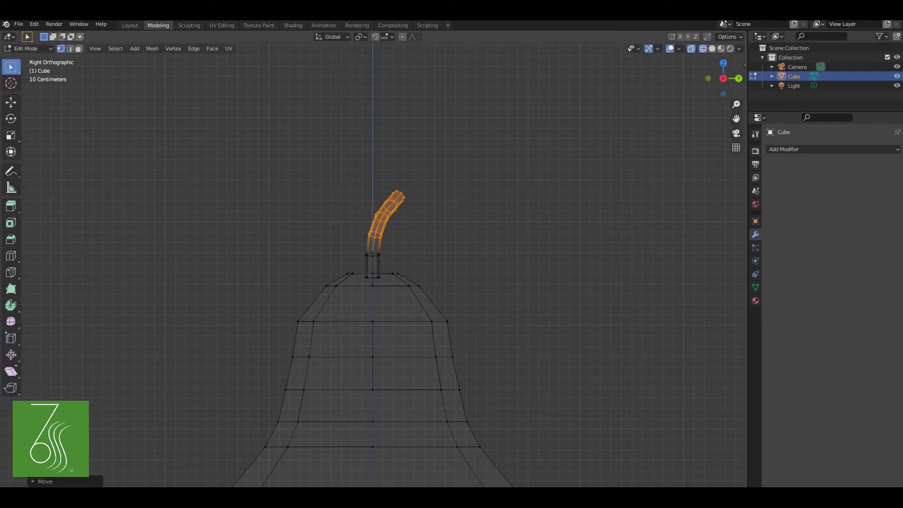
Rotate the stem's top five rings towards +Y and shift them about 0.06 m along Y
{"action": "key", "text": "r"}
{"action": "left_click", "coordinate": [447, 303]}
{"action": "key", "text": "g"}
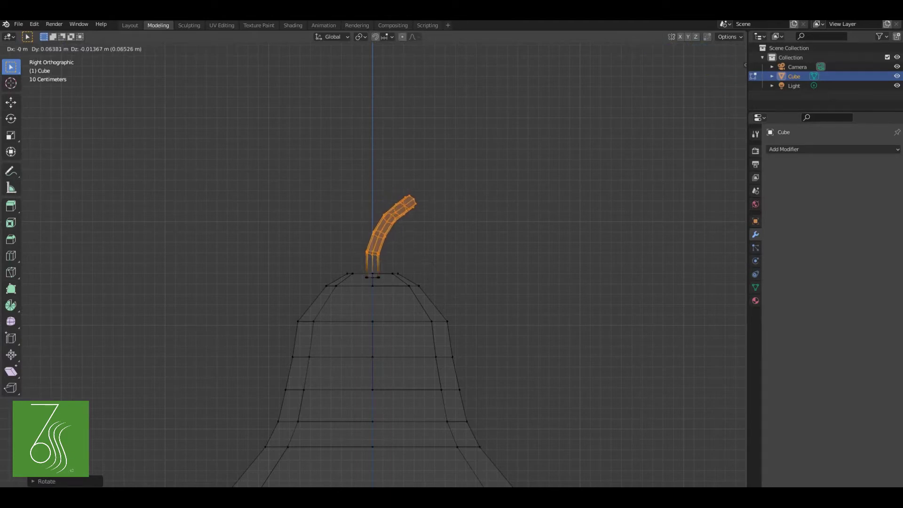
{"action": "left_click", "coordinate": [455, 304]}
Switch the viewport to Rendered shading and inspect the curved stem on the pear
{"action": "middle_click_drag", "start_coordinate": [456, 304], "coordinate": [499, 312]}
{"action": "middle_click_drag", "start_coordinate": [461, 222], "coordinate": [383, 222]}
{"action": "key", "text": "z"}
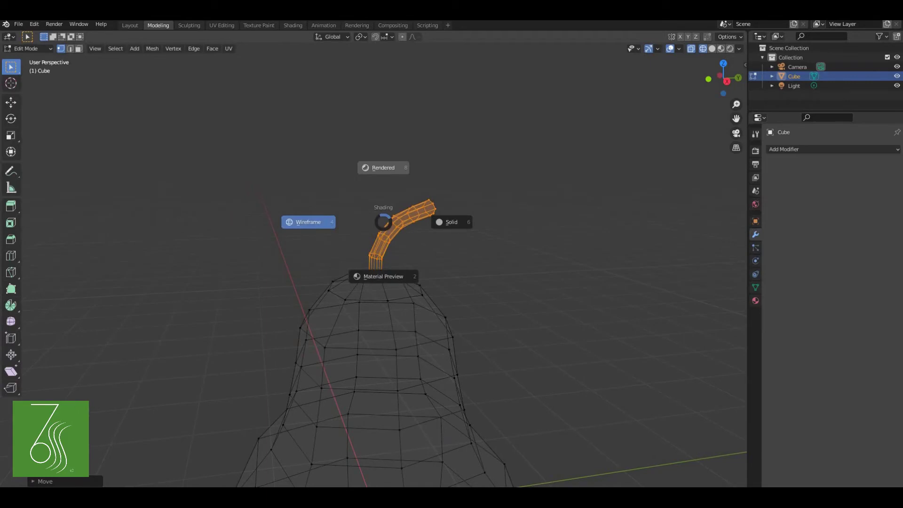
{"action": "key", "text": "8"}
{"action": "middle_click_drag", "start_coordinate": [383, 222], "coordinate": [376, 264]}
{"action": "scroll", "coordinate": [337, 245], "scroll_direction": "down", "scroll_amount": 1}
{"action": "scroll", "coordinate": [336, 246], "scroll_direction": "down", "scroll_amount": 3}
{"action": "scroll", "coordinate": [353, 231], "scroll_direction": "up", "scroll_amount": 2}
{"action": "scroll", "coordinate": [353, 232], "scroll_direction": "up", "scroll_amount": 2}
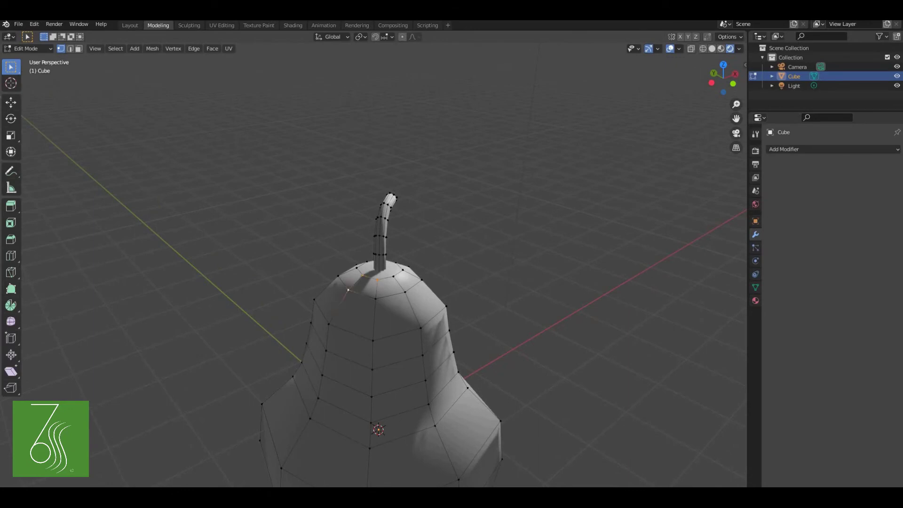
Duplicate one four-sided face from the rounded top of the neck and place it about 0.3 m away, near the stem
{"action": "mouse_move", "coordinate": [376, 263]}
{"action": "middle_mouse_down"}
{"action": "mouse_move", "coordinate": [437, 240]}
{"action": "mouse_move", "coordinate": [382, 250]}
{"action": "mouse_move", "coordinate": [350, 269]}
{"action": "mouse_move", "coordinate": [368, 265]}
{"action": "middle_mouse_up"}
{"action": "key", "text": "shift+d"}
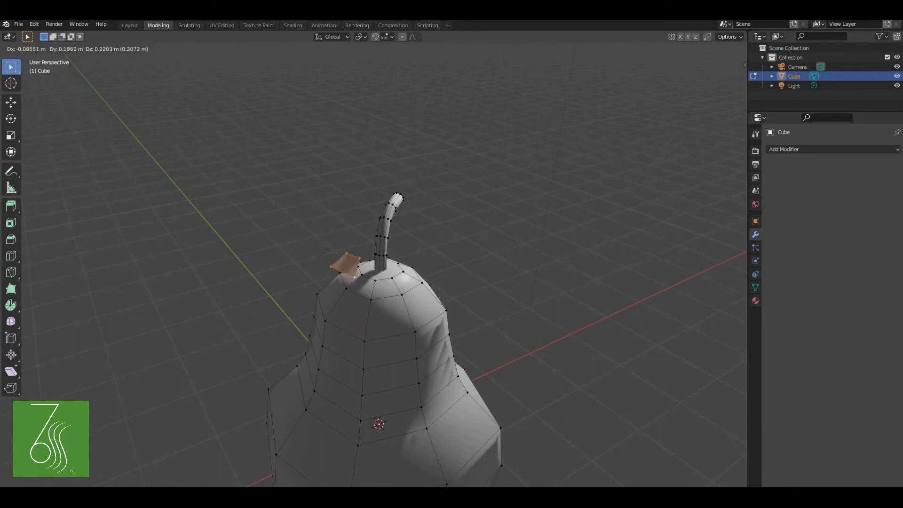
{"action": "left_click", "coordinate": [363, 268]}
{"action": "middle_click_drag", "start_coordinate": [362, 268], "coordinate": [372, 252]}
Rotate the duplicated face freely until it stands roughly upright beside the stem
{"action": "key", "text": "KP_3"}
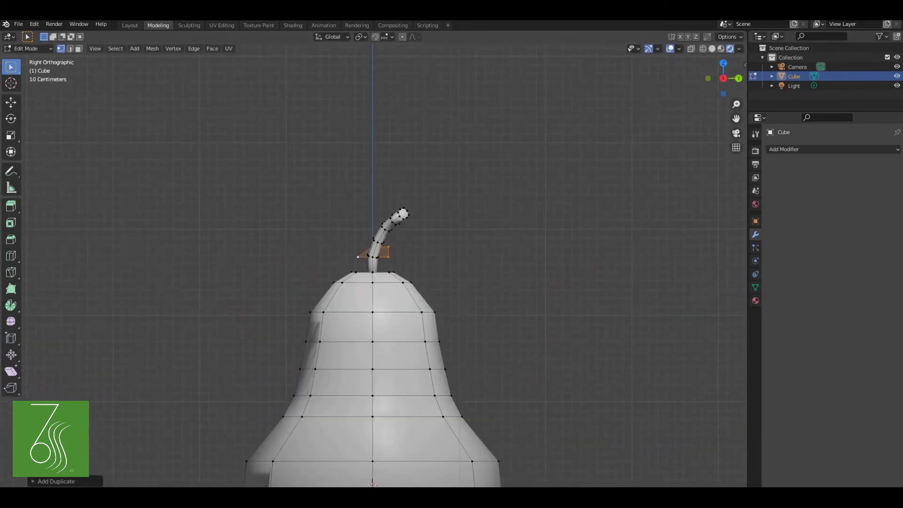
{"action": "key", "text": "KP_1"}
{"action": "mouse_move", "coordinate": [371, 256]}
{"action": "middle_mouse_down"}
{"action": "mouse_move", "coordinate": [376, 249]}
{"action": "mouse_move", "coordinate": [372, 255]}
{"action": "middle_mouse_up"}
{"action": "key", "text": "r"}
{"action": "key", "text": "r"}
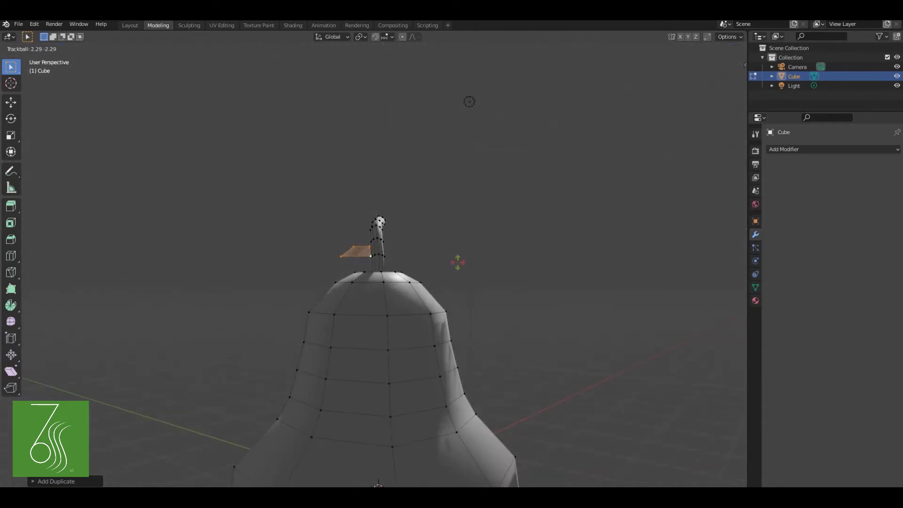
{"action": "key", "text": "r"}
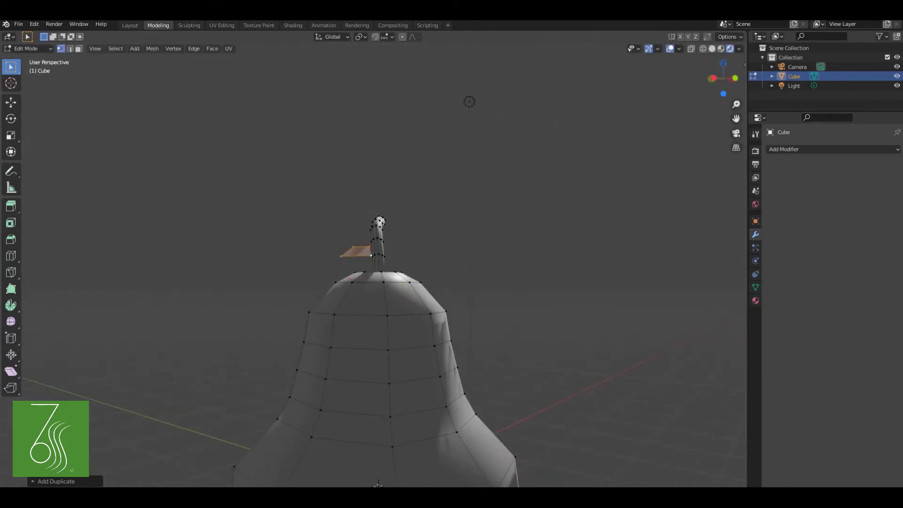
{"action": "left_click", "coordinate": [262, 295]}
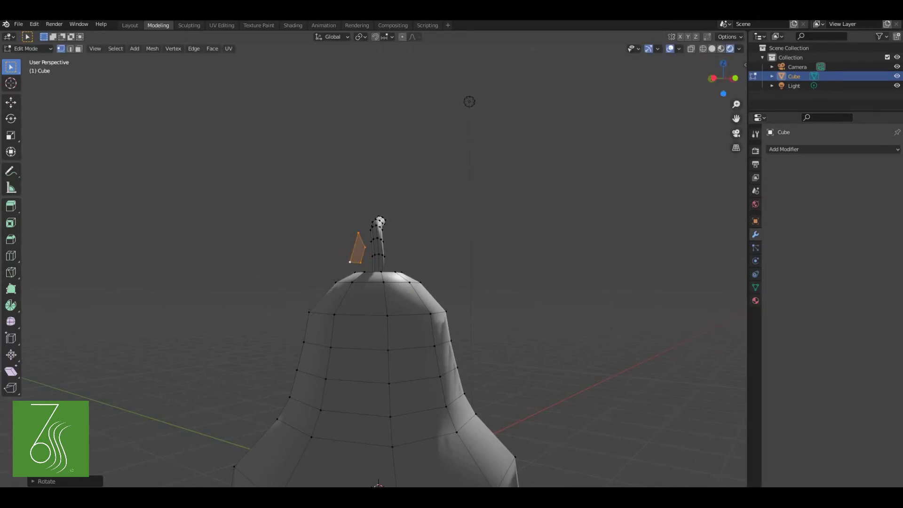
Adjust the rotation and position of the duplicated face so it sits tilted close beside the stem's base
{"action": "middle_click_drag", "start_coordinate": [262, 295], "coordinate": [421, 342]}
{"action": "key", "text": "r"}
{"action": "key", "text": "g"}
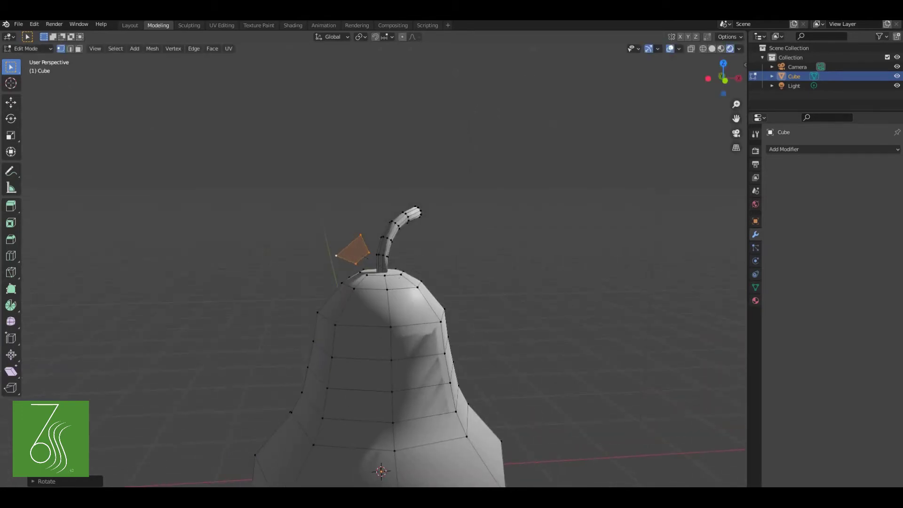
{"action": "left_click", "coordinate": [349, 301]}
Extrude the face's upper outer edge away from the stem in the front view to form the leaf's first new segment
{"action": "mouse_move", "coordinate": [349, 301]}
{"action": "middle_mouse_down"}
{"action": "mouse_move", "coordinate": [485, 316]}
{"action": "mouse_move", "coordinate": [549, 309]}
{"action": "mouse_move", "coordinate": [348, 311]}
{"action": "middle_mouse_up"}
{"action": "scroll", "coordinate": [350, 301], "scroll_direction": "up", "scroll_amount": 4}
{"action": "left_click", "coordinate": [373, 231]}
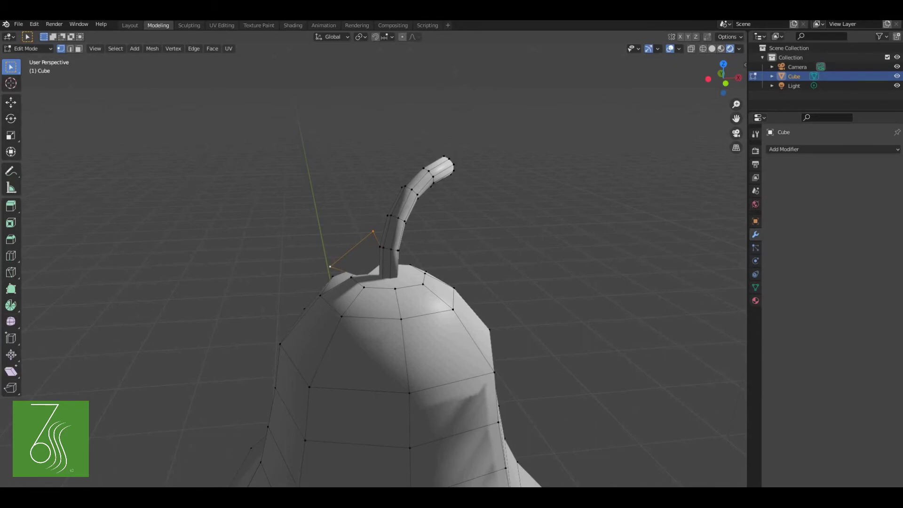
{"action": "key", "text": "g"}
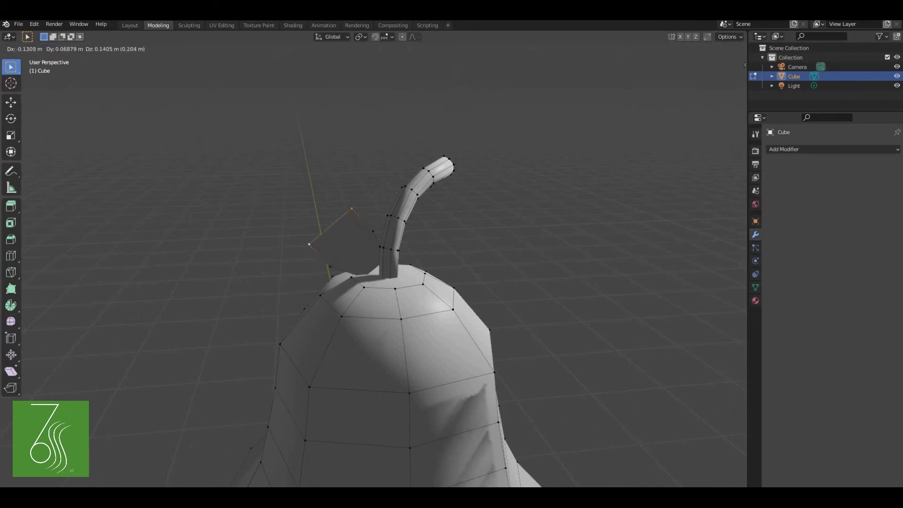
{"action": "key", "text": "Return"}
{"action": "key", "text": "KP_1"}
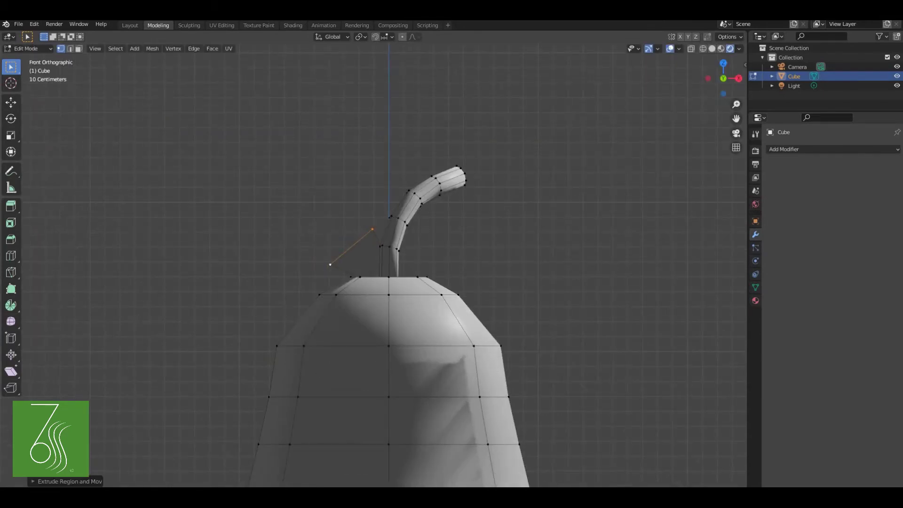
{"action": "key", "text": "g"}
{"action": "key", "text": "Return"}
Extrude a second leaf segment in the same direction and scale its end edge down to begin the taper
{"action": "key", "text": "e"}
{"action": "key", "text": "Return"}
{"action": "key", "text": "s"}
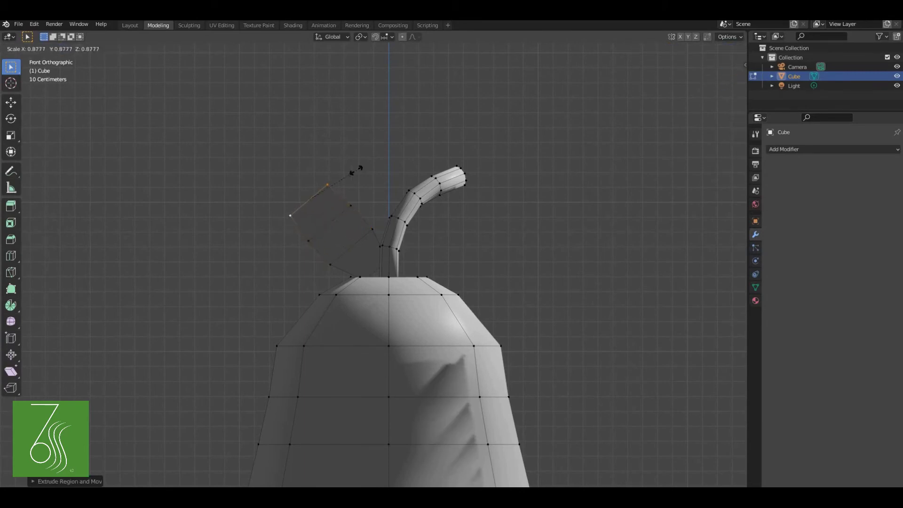
{"action": "left_click", "coordinate": [374, 153]}
{"action": "key", "text": "s"}
{"action": "left_click", "coordinate": [317, 155]}
Extrude two more short segments, scaling each end edge smaller until the leaf finishes in a narrow pointed tip
{"action": "key", "text": "g"}
{"action": "left_click", "coordinate": [288, 175]}
{"action": "key", "text": "s"}
{"action": "left_click", "coordinate": [307, 155]}
{"action": "key", "text": "g"}
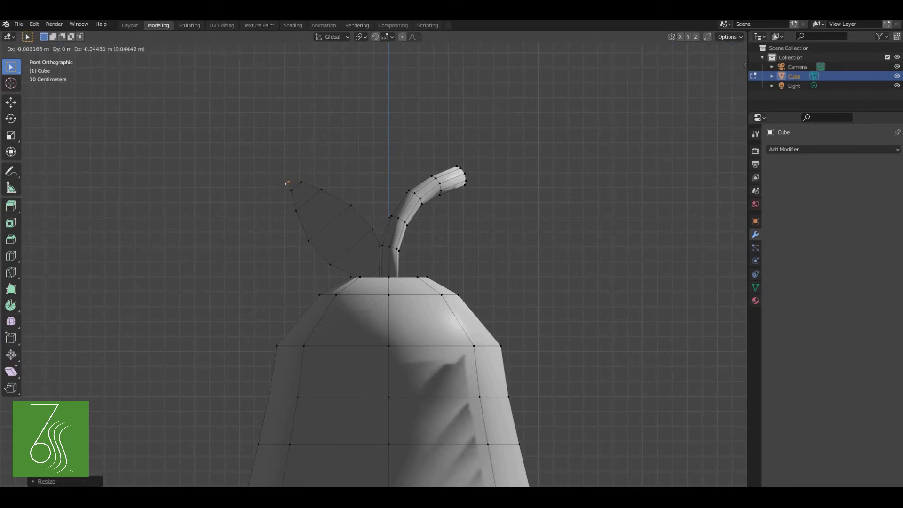
{"action": "left_click", "coordinate": [288, 181]}
{"action": "key", "text": "s"}
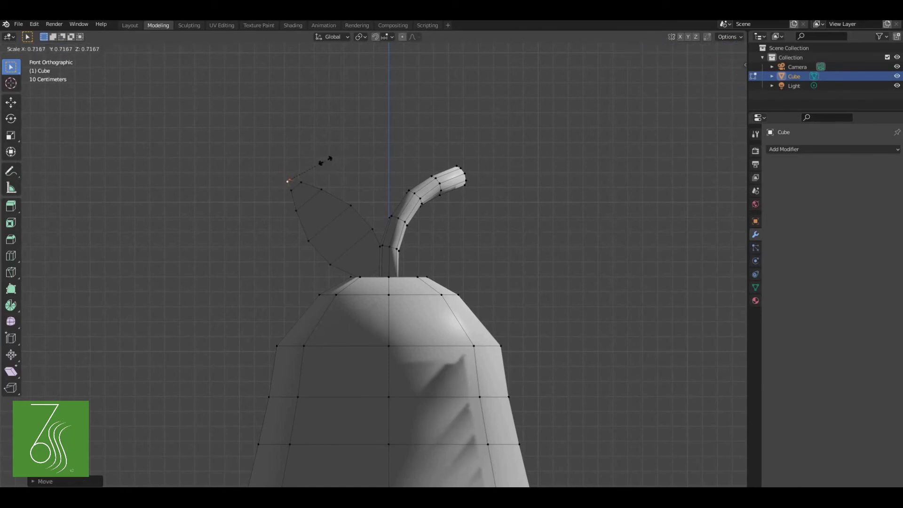
{"action": "left_click", "coordinate": [288, 181]}
Grow the selection to the whole flat leaf and extrude it about 0.03 m along Y to give it thickness
{"action": "key", "text": "ctrl+KP_Add"}
{"action": "key", "text": "ctrl+KP_Add"}
{"action": "key", "text": "ctrl+KP_Add"}
{"action": "key", "text": "ctrl+KP_Add"}
{"action": "key", "text": "ctrl+KP_Add"}
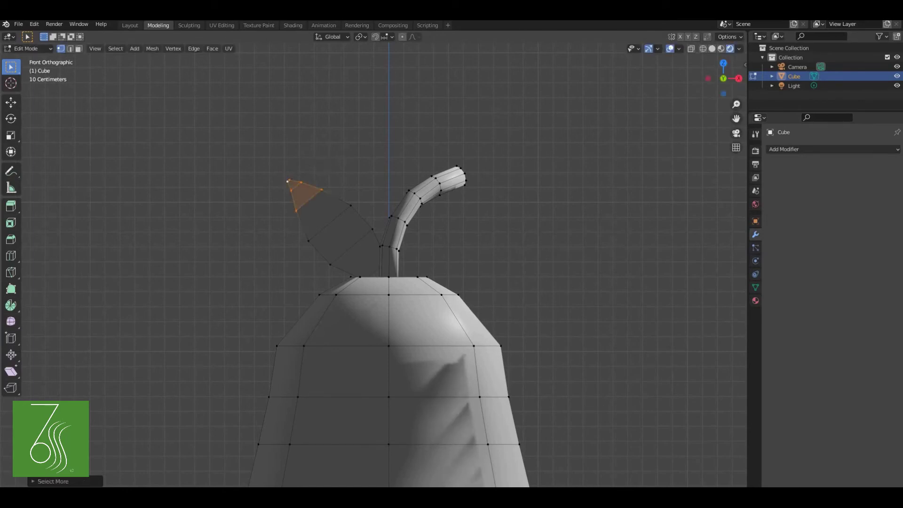
{"action": "middle_click_drag", "start_coordinate": [288, 181], "coordinate": [392, 219]}
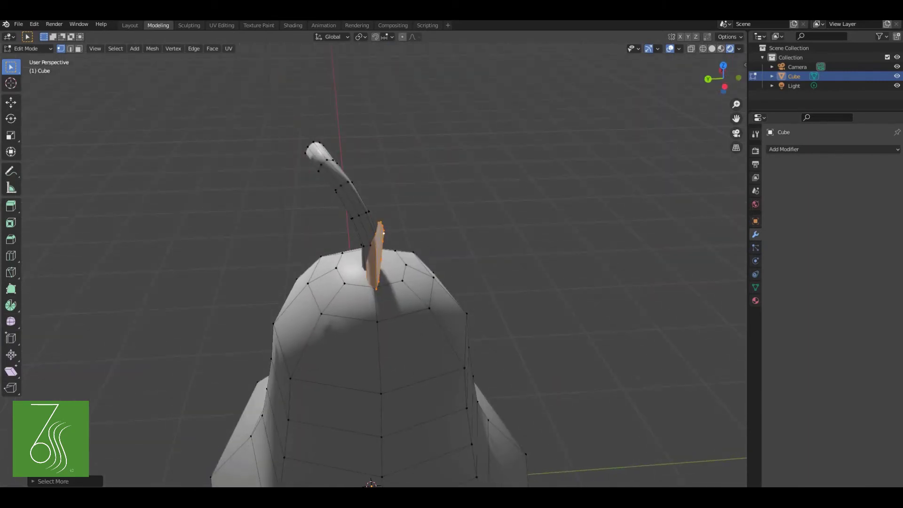
{"action": "mouse_move", "coordinate": [393, 218]}
{"action": "middle_mouse_down"}
{"action": "mouse_move", "coordinate": [421, 220]}
{"action": "mouse_move", "coordinate": [396, 226]}
{"action": "middle_mouse_up"}
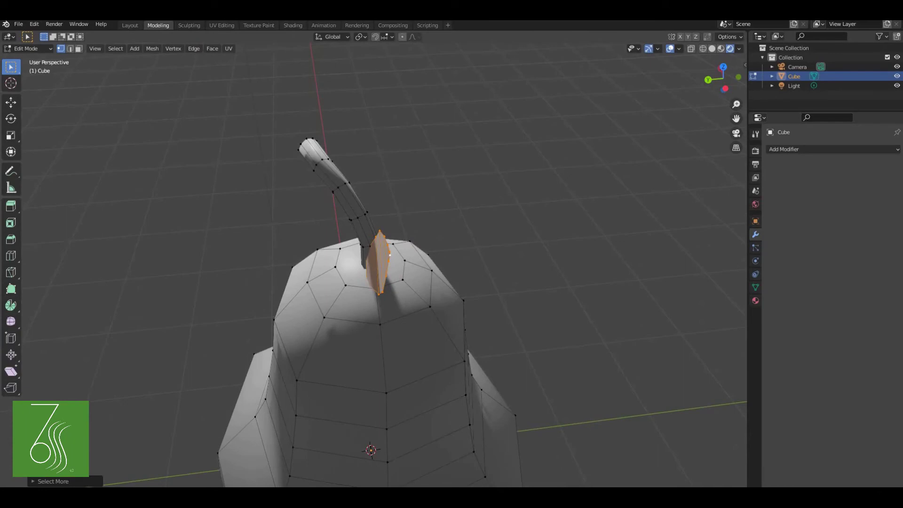
{"action": "key", "text": "e"}
{"action": "key", "text": "Escape"}
{"action": "key", "text": "g"}
{"action": "key", "text": "y"}
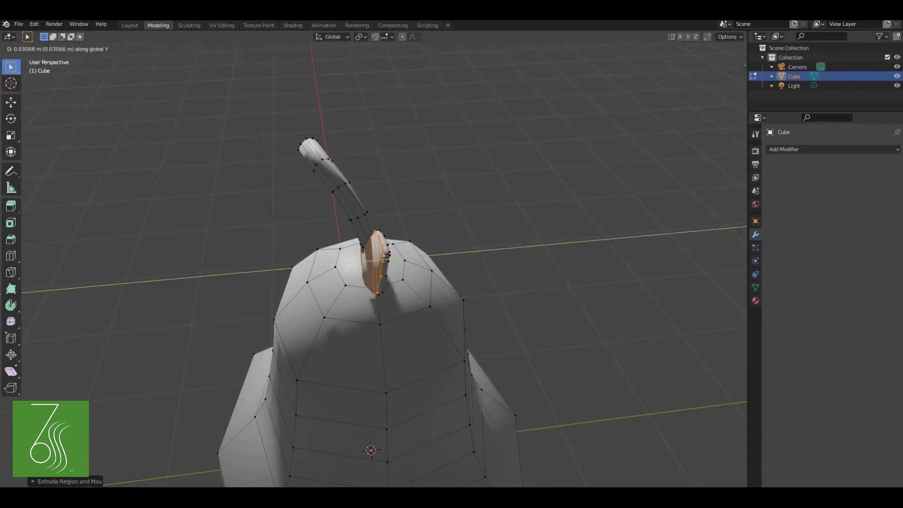
{"action": "left_click", "coordinate": [386, 256]}
Select the whole thickened leaf by growing from its tip and rotate it freely with Trackball beside the stem
{"action": "middle_click_drag", "start_coordinate": [385, 257], "coordinate": [306, 248]}
{"action": "left_click", "coordinate": [283, 205]}
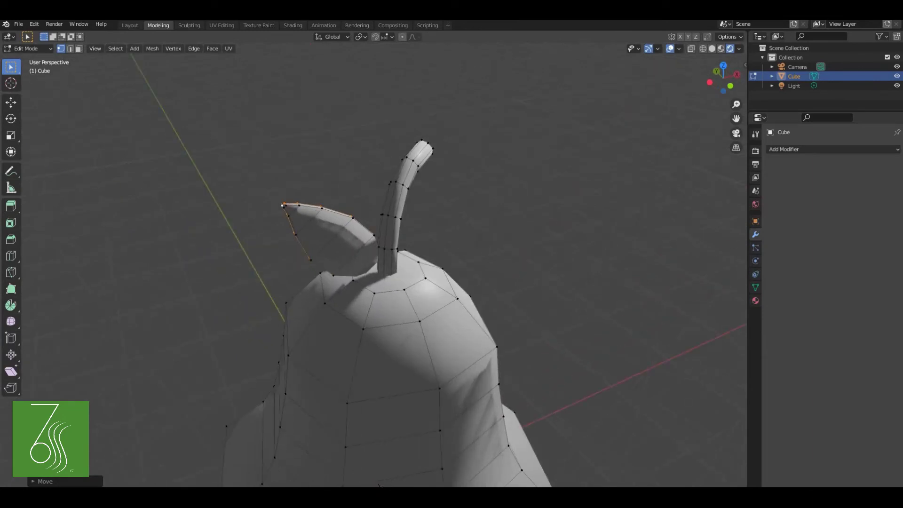
{"action": "key", "text": "ctrl+KP_Add"}
{"action": "key", "text": "ctrl+KP_Add"}
{"action": "key", "text": "ctrl+KP_Add"}
{"action": "key", "text": "ctrl+KP_Add"}
{"action": "key", "text": "ctrl+KP_Add"}
{"action": "middle_click_drag", "start_coordinate": [379, 484], "coordinate": [464, 422]}
{"action": "key", "text": "r"}
{"action": "key", "text": "r"}
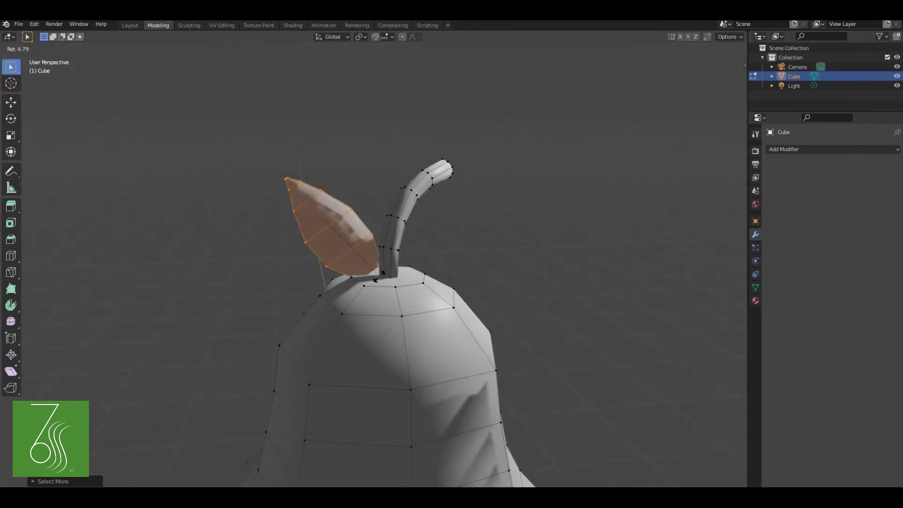
{"action": "left_click", "coordinate": [376, 264]}
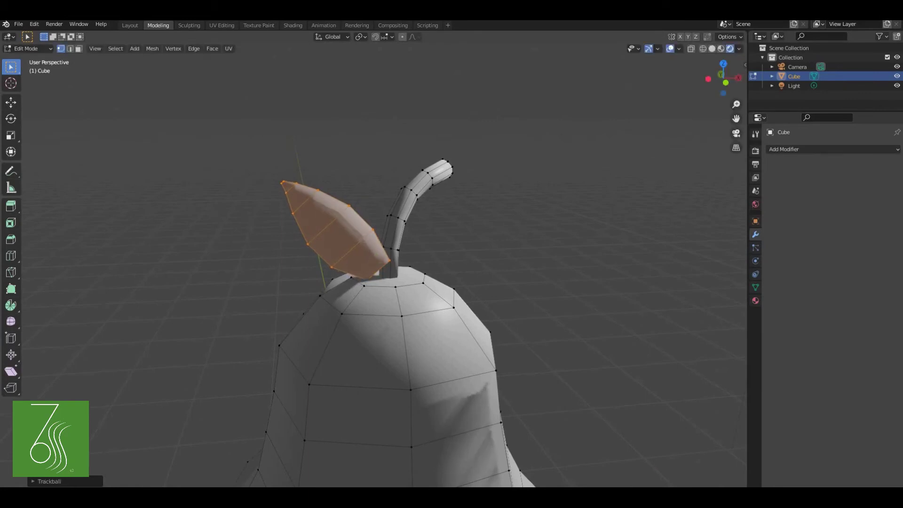
Switch the viewport to Wireframe shading and clear the leaf's vertex selection
{"action": "key", "text": "b"}
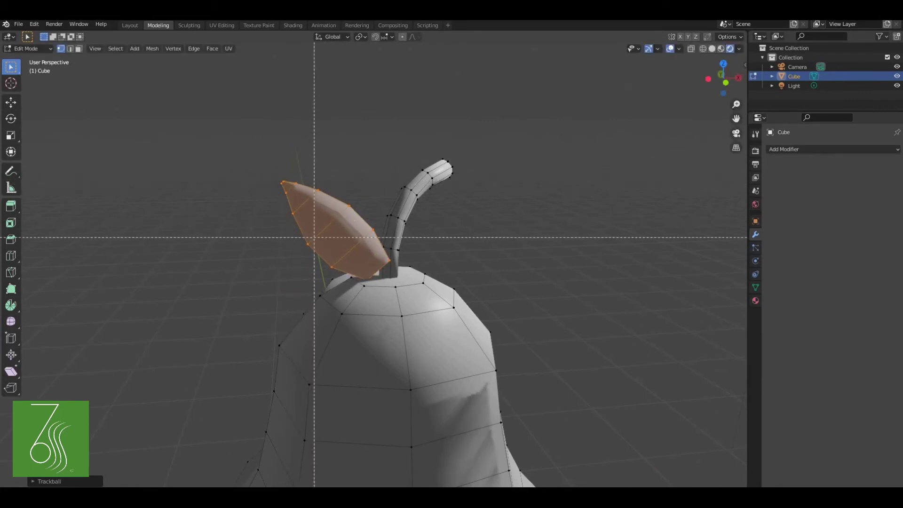
{"action": "left_click_drag", "start_coordinate": [267, 167], "coordinate": [284, 191]}
{"action": "middle_click_drag", "start_coordinate": [284, 191], "coordinate": [343, 235]}
{"action": "key", "text": "z"}
{"action": "left_click", "coordinate": [263, 228]}
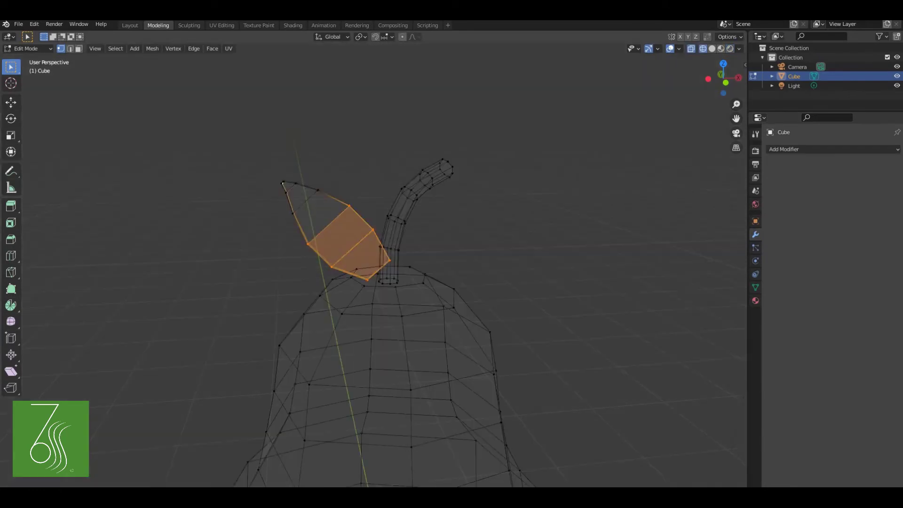
{"action": "key", "text": "b"}
{"action": "middle_click_drag", "start_coordinate": [252, 151], "coordinate": [410, 308]}
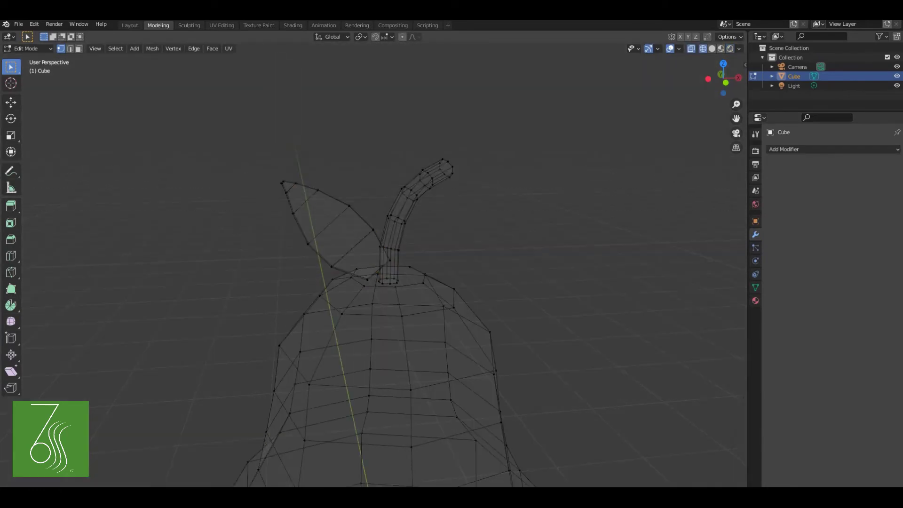
Box-select only the leaf's base vertices in the front view and scale them down to a narrow end beside the stem
{"action": "key", "text": "KP_1"}
{"action": "key", "text": "b"}
{"action": "left_click_drag", "start_coordinate": [372, 245], "coordinate": [403, 287]}
{"action": "key", "text": "b"}
{"action": "left_click_drag", "start_coordinate": [358, 267], "coordinate": [412, 295]}
{"action": "key", "text": "b"}
{"action": "middle_click_drag", "start_coordinate": [412, 295], "coordinate": [412, 295]}
{"action": "key", "text": "b"}
{"action": "middle_click_drag", "start_coordinate": [349, 270], "coordinate": [362, 287]}
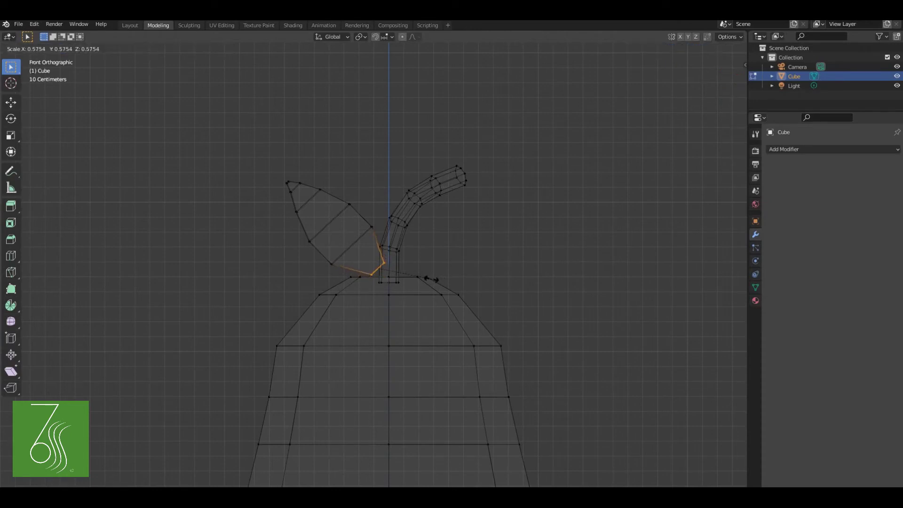
{"action": "left_click", "coordinate": [403, 276]}
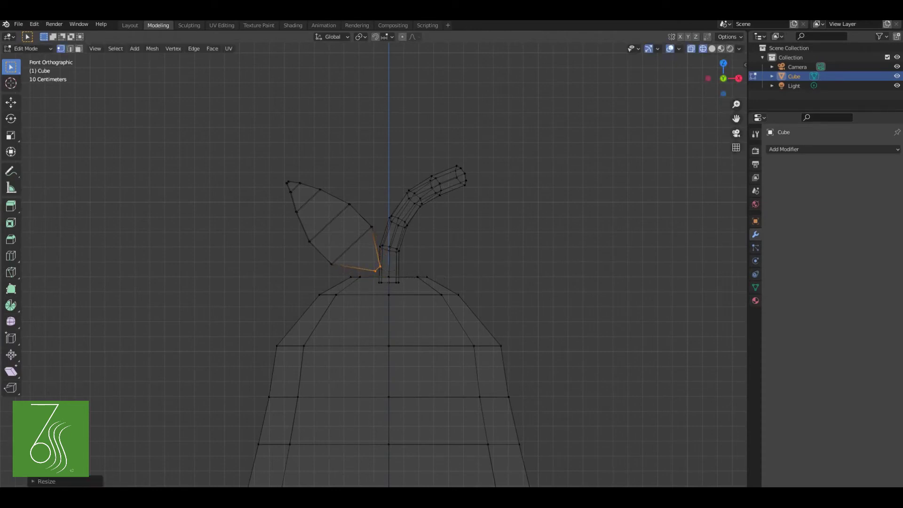
Grow the selection from the base to the entire leaf and move it down about 0.07 m onto the pear's top
{"action": "key", "text": "ctrl+KP_Add"}
{"action": "key", "text": "ctrl+KP_Add"}
{"action": "key", "text": "ctrl+KP_Add"}
{"action": "key", "text": "ctrl+KP_Add"}
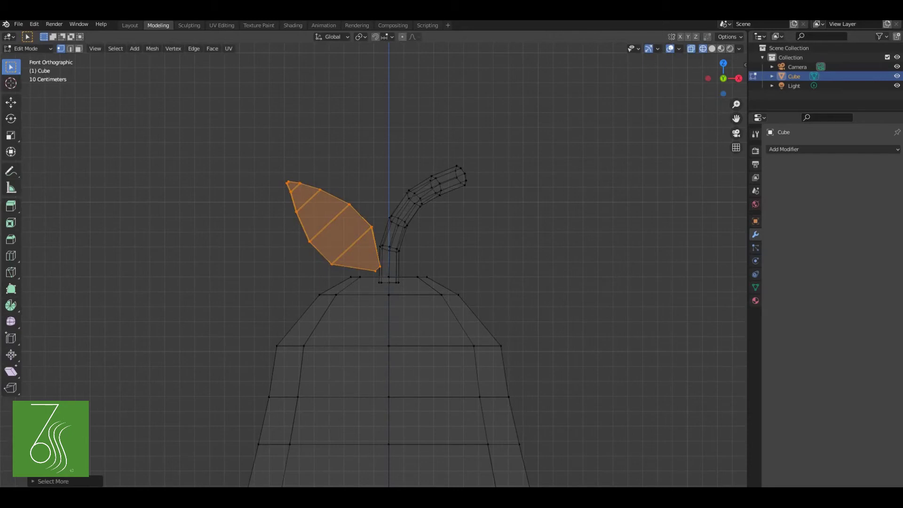
{"action": "key", "text": "g"}
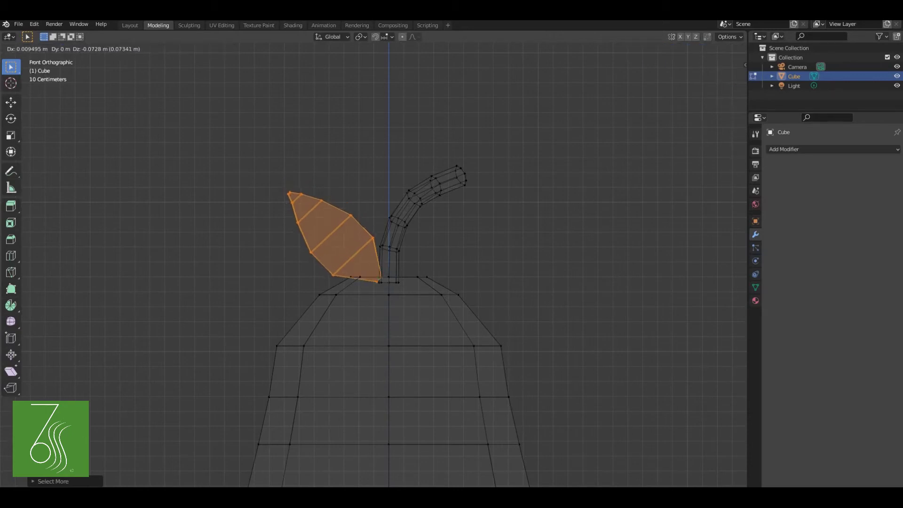
{"action": "left_click", "coordinate": [394, 295]}
Rotate the leaf more upright, then fine-tune its position and scale so its base meets the foot of the stem
{"action": "key", "text": "r"}
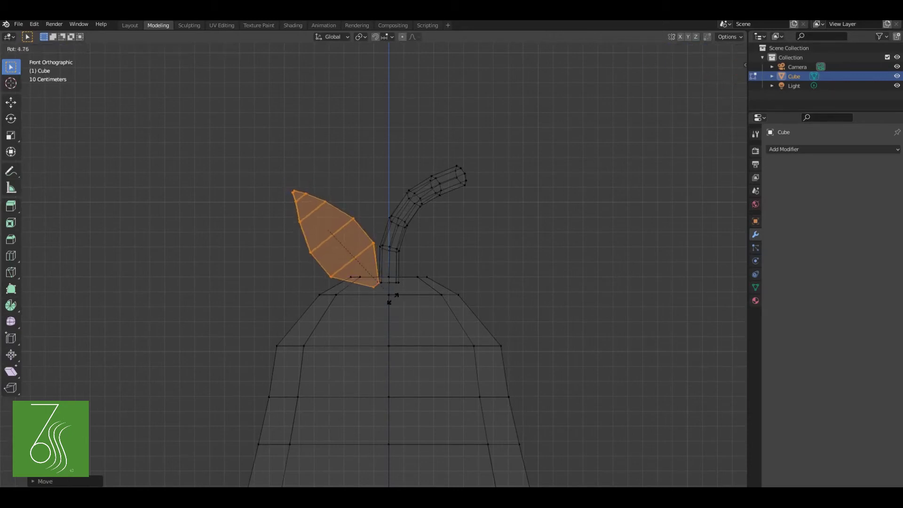
{"action": "left_click", "coordinate": [369, 304]}
{"action": "key", "text": "g"}
{"action": "left_click", "coordinate": [386, 288]}
{"action": "key", "text": "r"}
{"action": "left_click", "coordinate": [390, 291]}
{"action": "key", "text": "s"}
{"action": "left_click", "coordinate": [392, 291]}
{"action": "key", "text": "g"}
{"action": "left_click", "coordinate": [386, 293]}
Switch the viewport back to solid-looking Material Preview shading and inspect the leaf and stem from several sides
{"action": "middle_click_drag", "start_coordinate": [386, 293], "coordinate": [492, 308]}
{"action": "middle_click_drag", "start_coordinate": [565, 118], "coordinate": [423, 141]}
{"action": "key", "text": "shift+z"}
{"action": "middle_click_drag", "start_coordinate": [588, 235], "coordinate": [207, 229]}
{"action": "scroll", "coordinate": [207, 228], "scroll_direction": "down", "scroll_amount": 3}
{"action": "scroll", "coordinate": [471, 151], "scroll_direction": "down", "scroll_amount": 3}
{"action": "middle_click_drag", "start_coordinate": [472, 151], "coordinate": [516, 147]}
{"action": "scroll", "coordinate": [374, 268], "scroll_direction": "down", "scroll_amount": 4}
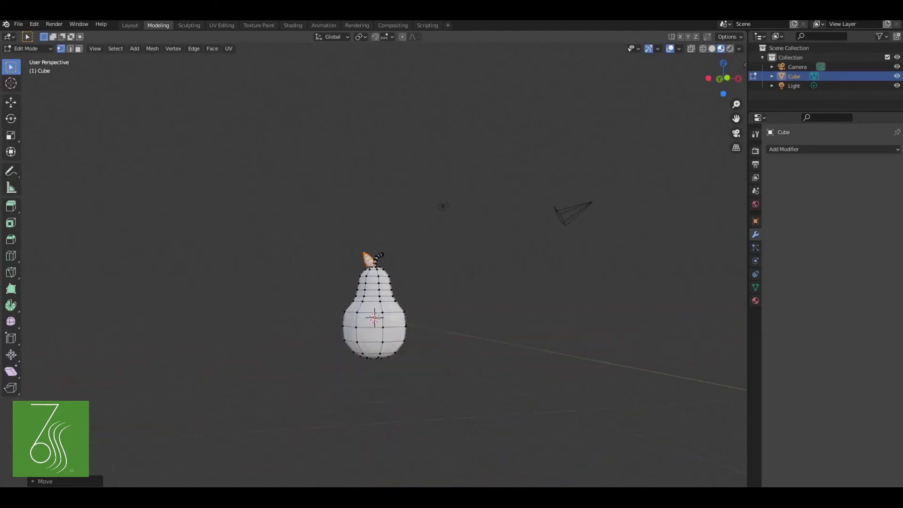
{"action": "middle_click_drag", "start_coordinate": [395, 263], "coordinate": [374, 270]}
{"action": "scroll", "coordinate": [373, 271], "scroll_direction": "up", "scroll_amount": 7}
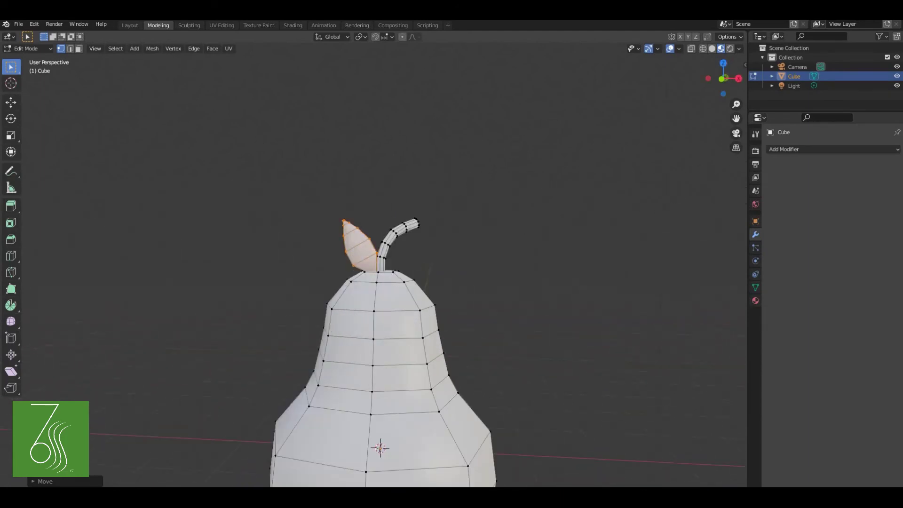
Select the leaf and stem together, scale them up, and raise them about 0.12 m along Z in the front view
{"action": "key", "text": "ctrl+KP_Add"}
{"action": "key", "text": "ctrl+KP_Add"}
{"action": "key", "text": "ctrl+KP_Add"}
{"action": "key", "text": "KP_1"}
{"action": "scroll", "coordinate": [376, 329], "scroll_direction": "down", "scroll_amount": 3}
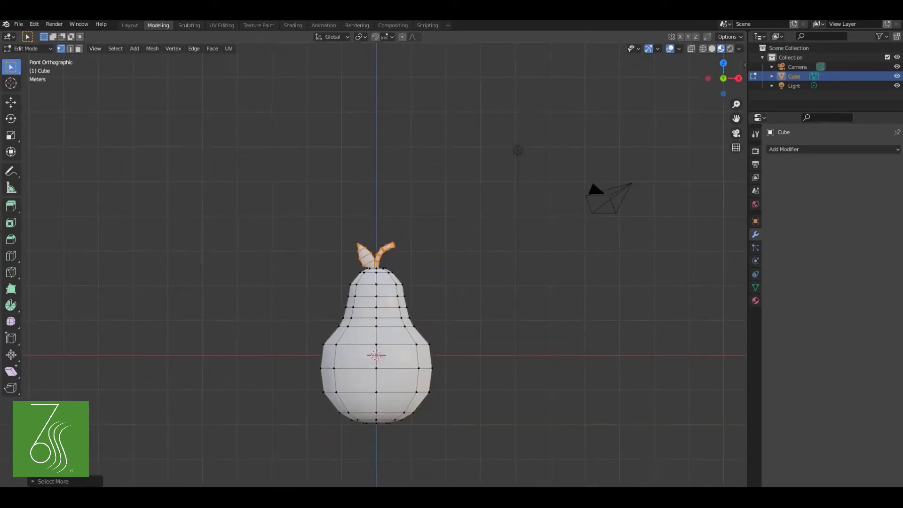
{"action": "key", "text": "s"}
{"action": "key", "text": "Return"}
{"action": "key", "text": "g"}
{"action": "key", "text": "z"}
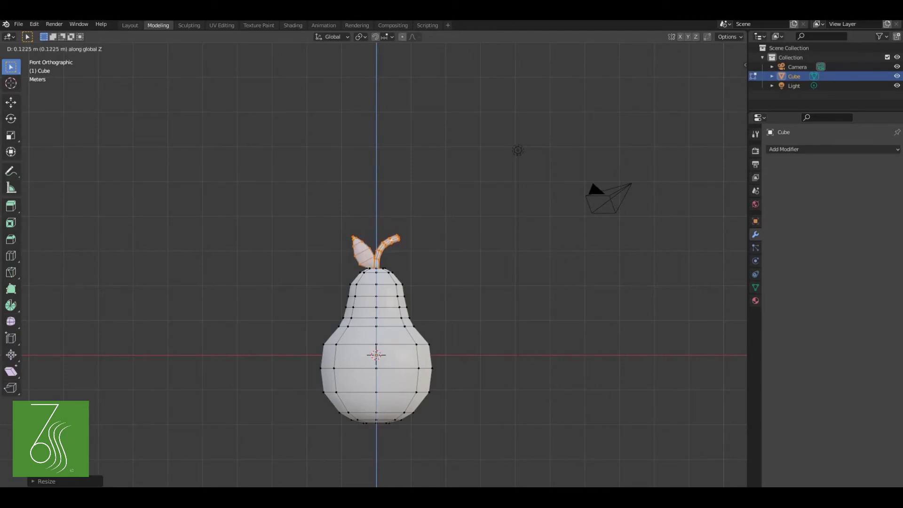
{"action": "key", "text": "Return"}
Inspect the enlarged leaf and stem on the pear, including the whole model in the Layout workspace
{"action": "middle_click_drag", "start_coordinate": [404, 170], "coordinate": [470, 207]}
{"action": "scroll", "coordinate": [412, 210], "scroll_direction": "up", "scroll_amount": 4}
{"action": "scroll", "coordinate": [453, 202], "scroll_direction": "down", "scroll_amount": 3}
{"action": "middle_click_drag", "start_coordinate": [320, 227], "coordinate": [553, 125]}
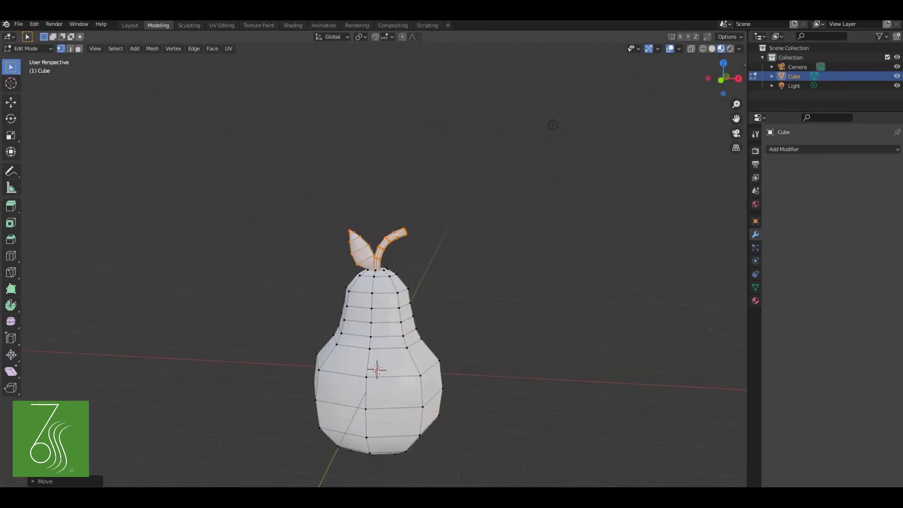
{"action": "left_click", "coordinate": [130, 25]}
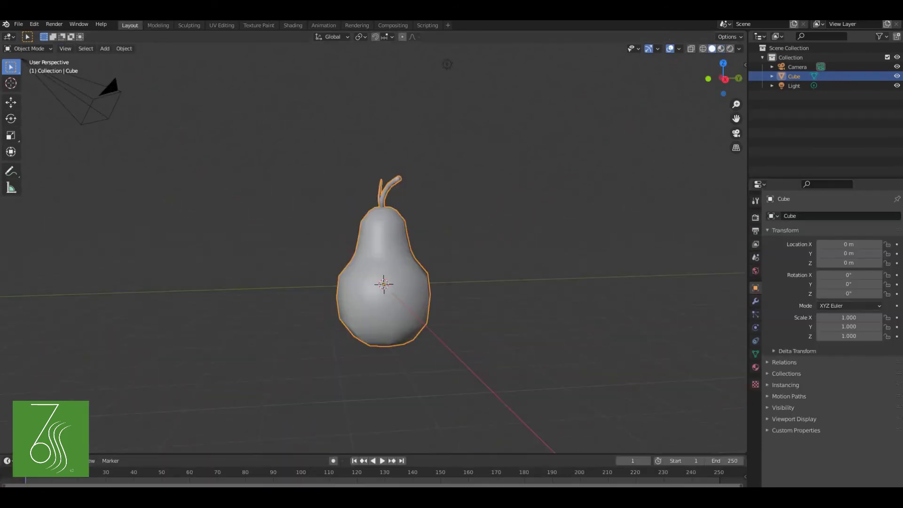
{"action": "middle_click_drag", "start_coordinate": [301, 226], "coordinate": [425, 211]}
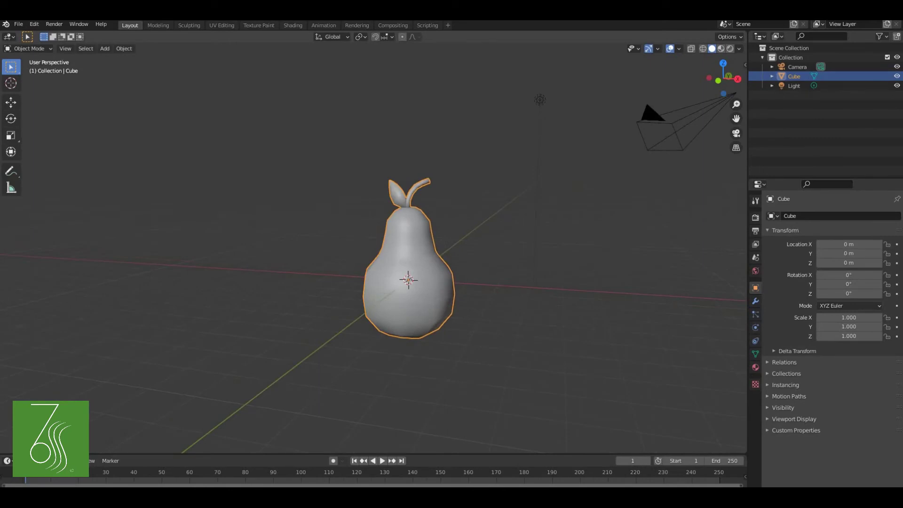
Return to the Modeling workspace, clear the selection, and select only the entire leaf
{"action": "left_click", "coordinate": [158, 25]}
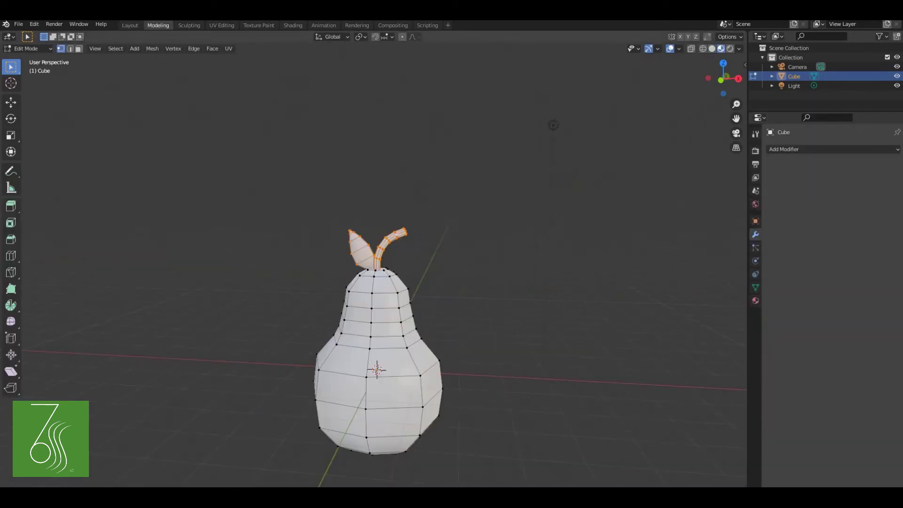
{"action": "scroll", "coordinate": [553, 125], "scroll_direction": "up", "scroll_amount": 2}
{"action": "key", "text": "alt+a"}
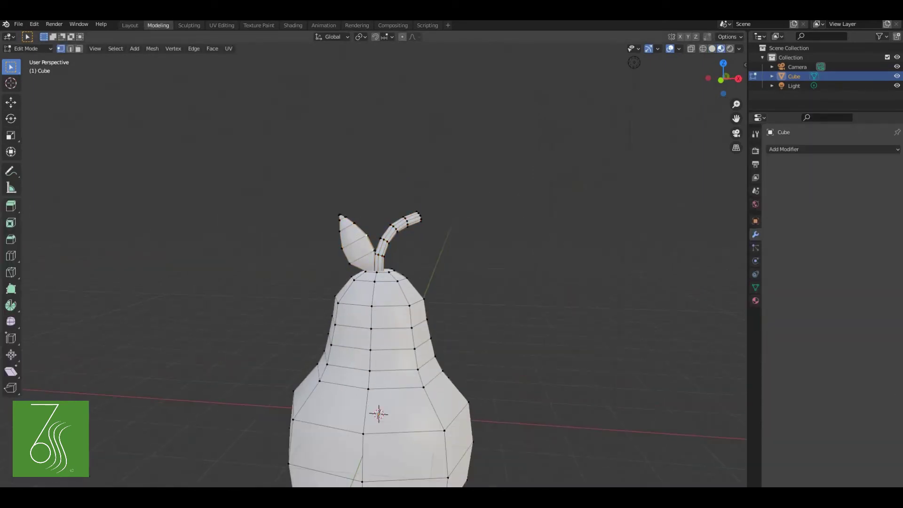
{"action": "key", "text": "ctrl+KP_Add"}
{"action": "key", "text": "ctrl+KP_Add"}
{"action": "key", "text": "ctrl+KP_Add"}
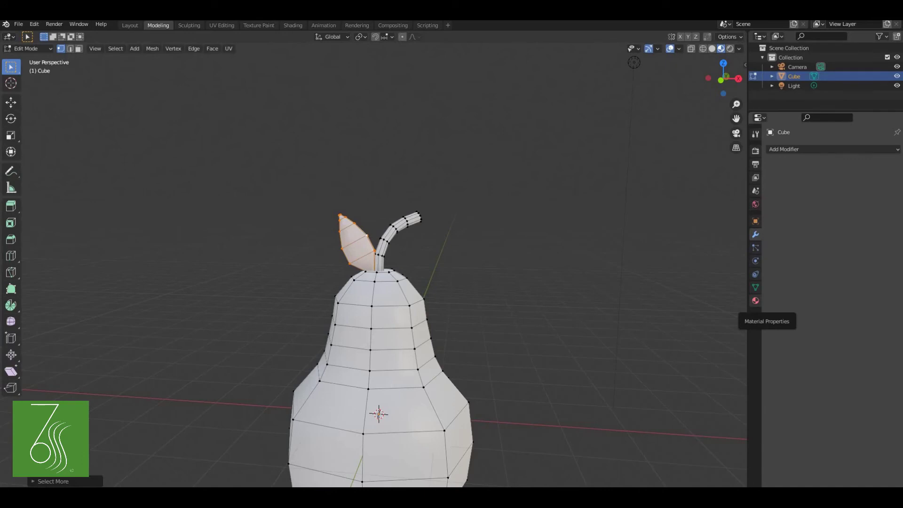
Set the existing material's base color to a bright green with hue 0.262 and saturation about 0.92
{"action": "left_click", "coordinate": [756, 301]}
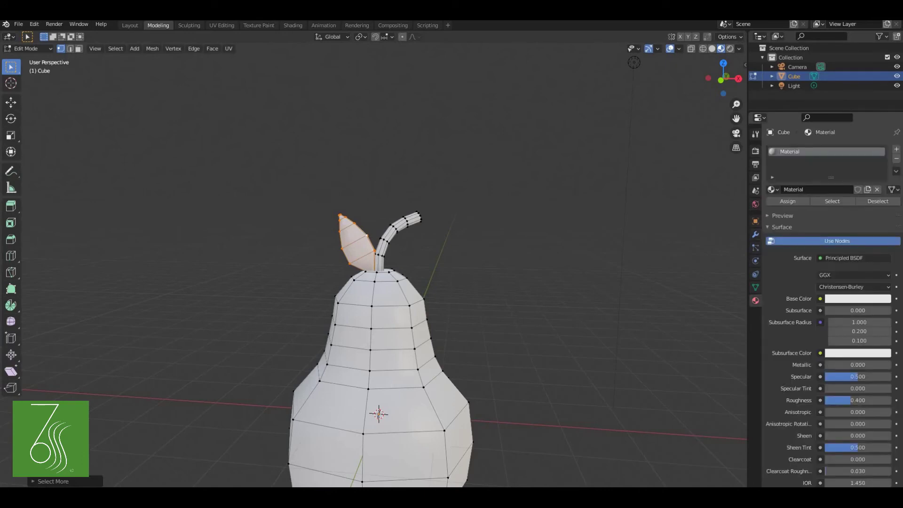
{"action": "left_click", "coordinate": [858, 299]}
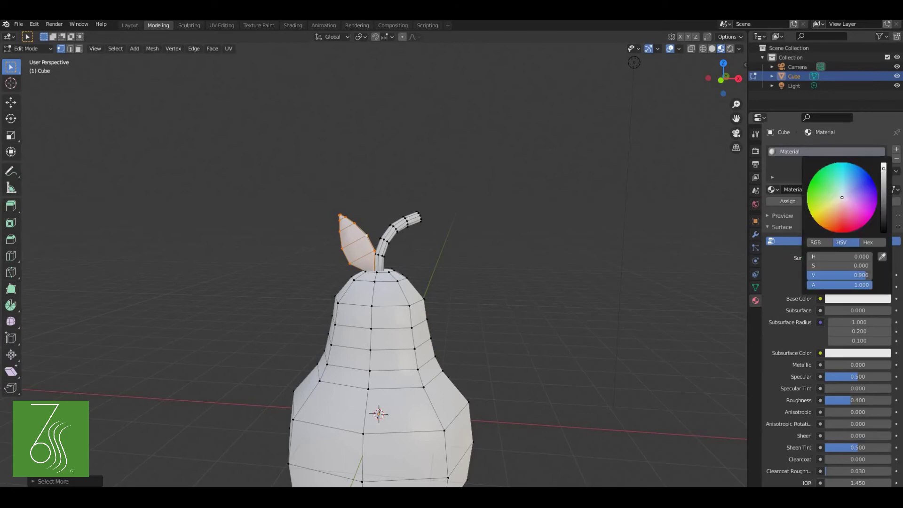
{"action": "left_click_drag", "start_coordinate": [817, 198], "coordinate": [813, 197]}
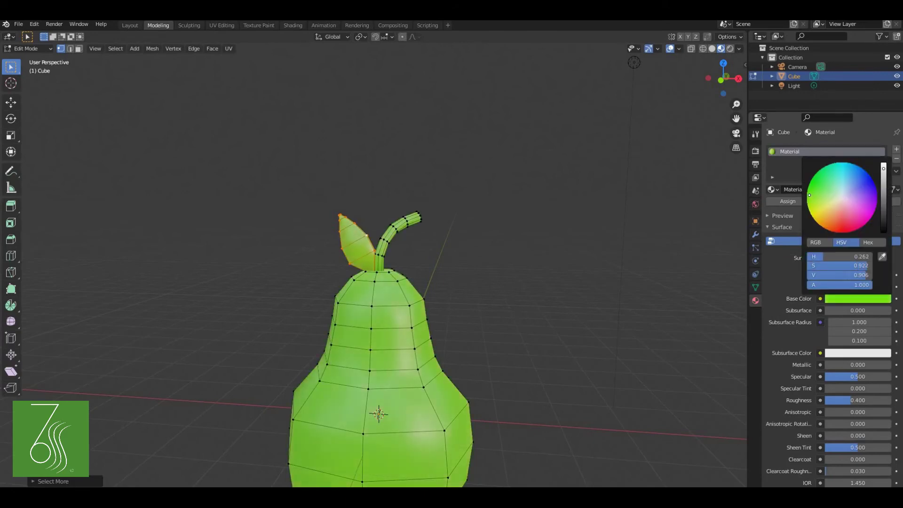
Darken the material's green base color and set Metallic to 0.099, Specular to 0.642, Roughness to 0.762, Sheen to 0.418 and Clearcoat to 0.184
{"action": "left_click_drag", "start_coordinate": [883, 169], "coordinate": [883, 184]}
{"action": "mouse_move", "coordinate": [858, 365]}
{"action": "left_mouse_down"}
{"action": "mouse_move", "coordinate": [868, 376]}
{"action": "mouse_move", "coordinate": [866, 400]}
{"action": "mouse_move", "coordinate": [875, 400]}
{"action": "mouse_move", "coordinate": [851, 417]}
{"action": "mouse_move", "coordinate": [849, 440]}
{"action": "left_mouse_up"}
{"action": "scroll", "coordinate": [858, 435], "scroll_direction": "down", "scroll_amount": 1}
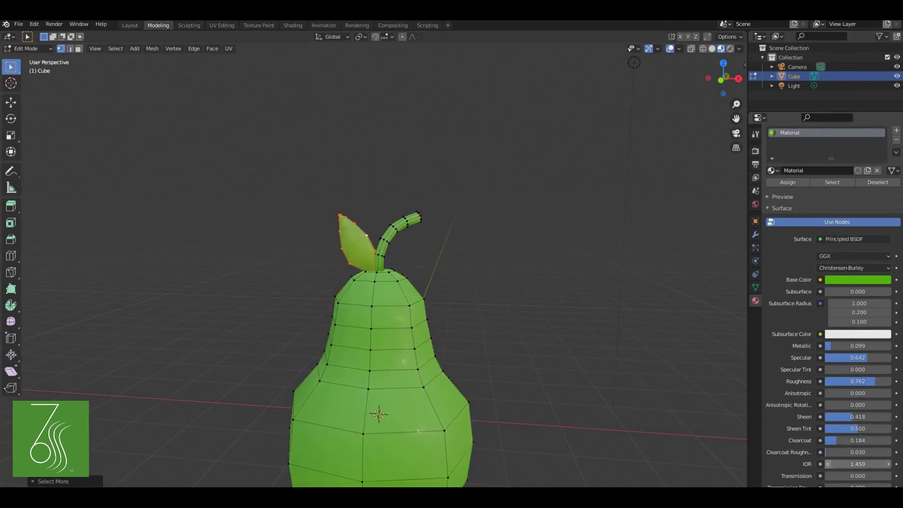
Clear the selection and select the entire curved stem, growing the selection from its tip down to its base
{"action": "mouse_move", "coordinate": [634, 62]}
{"action": "middle_mouse_down"}
{"action": "mouse_move", "coordinate": [536, 95]}
{"action": "mouse_move", "coordinate": [588, 81]}
{"action": "mouse_move", "coordinate": [550, 87]}
{"action": "middle_mouse_up"}
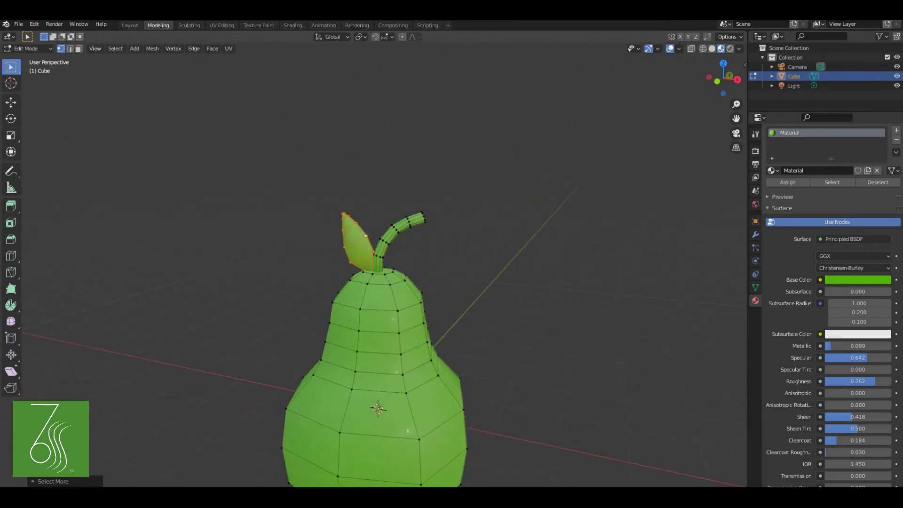
{"action": "scroll", "coordinate": [377, 263], "scroll_direction": "up", "scroll_amount": 2}
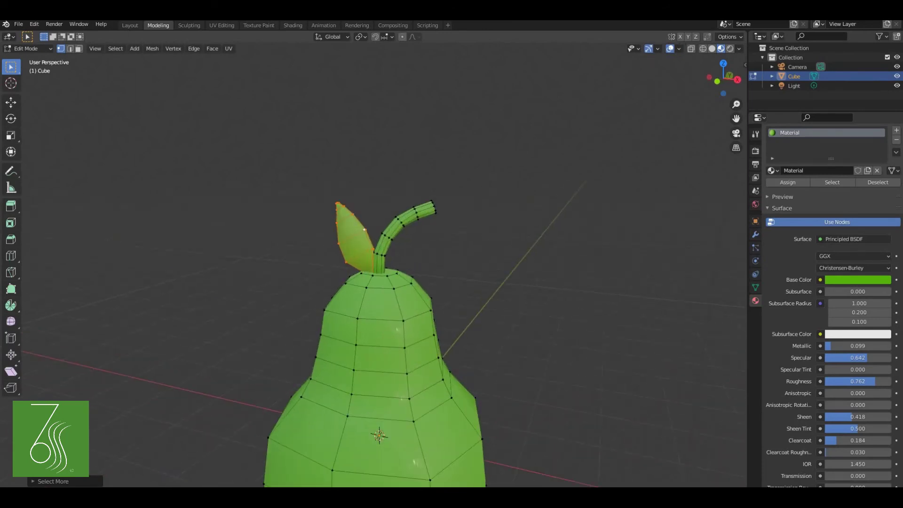
{"action": "key", "text": "alt+a"}
{"action": "middle_click_drag", "start_coordinate": [376, 263], "coordinate": [606, 242]}
{"action": "scroll", "coordinate": [510, 252], "scroll_direction": "down", "scroll_amount": 3}
{"action": "middle_click_drag", "start_coordinate": [189, 118], "coordinate": [576, 163]}
{"action": "scroll", "coordinate": [577, 162], "scroll_direction": "up", "scroll_amount": 3}
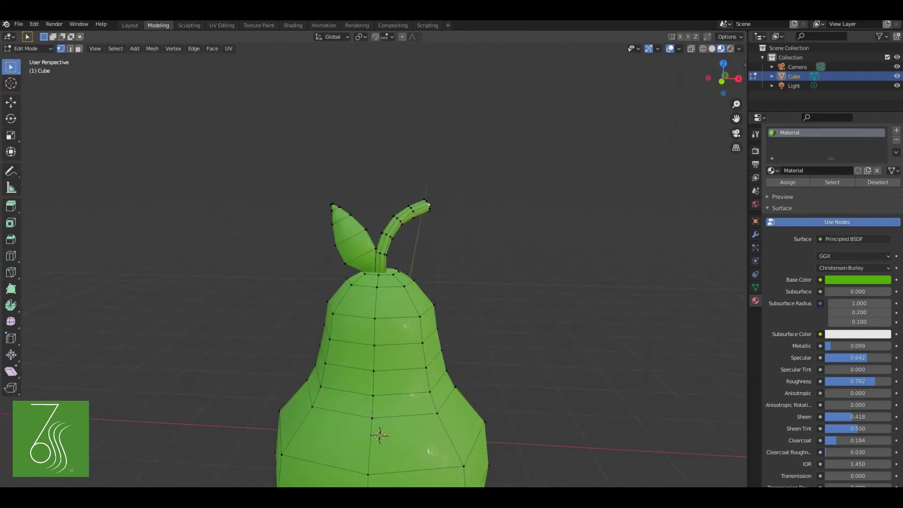
{"action": "key", "text": "ctrl+KP_Add"}
{"action": "key", "text": "ctrl+KP_Add"}
{"action": "key", "text": "ctrl+KP_Add"}
{"action": "key", "text": "ctrl+KP_Add"}
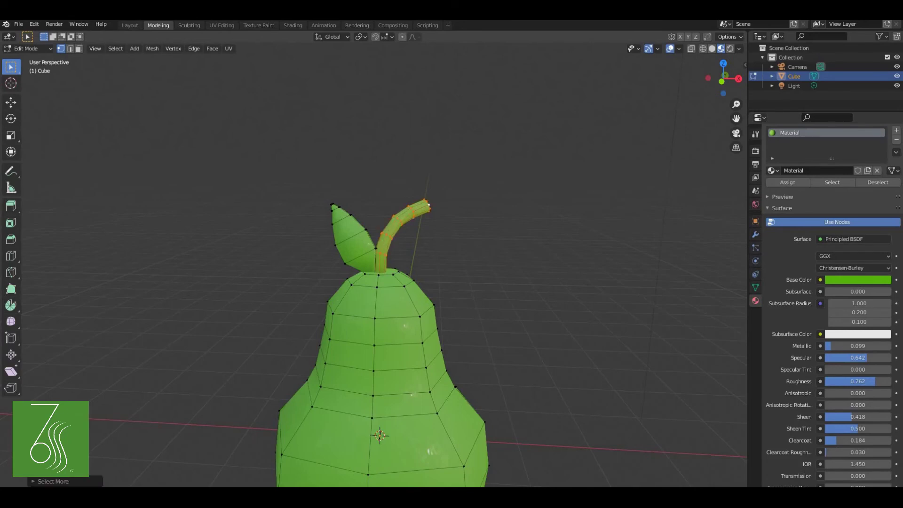
Add a second material named stem and rename the original green material to leaf
{"action": "left_click", "coordinate": [896, 130]}
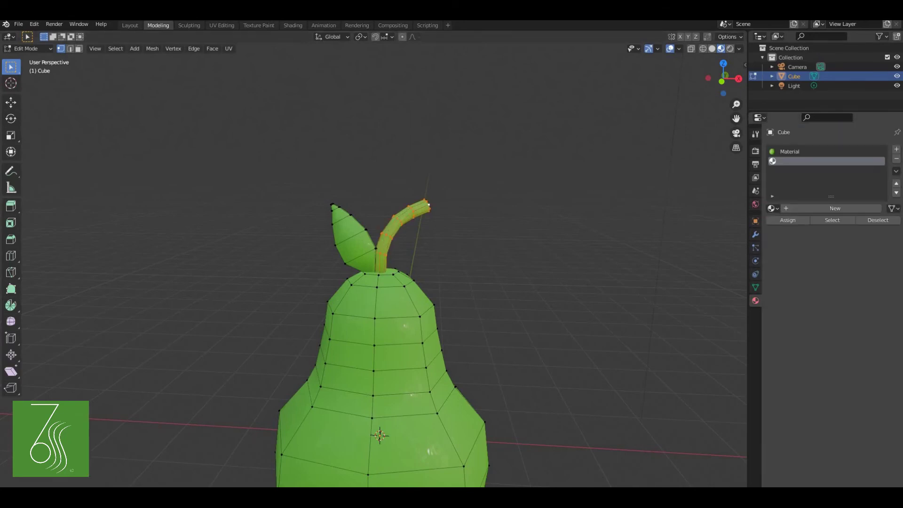
{"action": "left_click", "coordinate": [835, 208]}
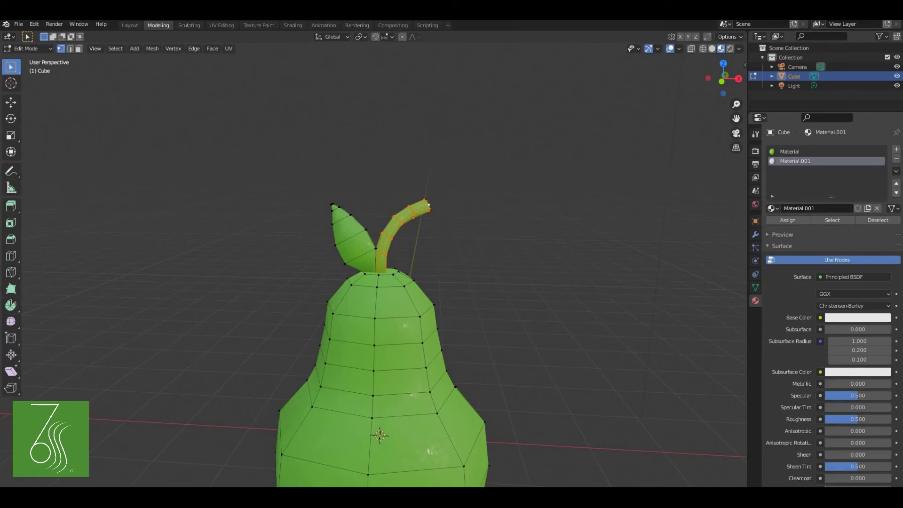
{"action": "double_click", "coordinate": [795, 161]}
{"action": "type", "text": "st"}
{"action": "key", "text": "Return"}
{"action": "double_click", "coordinate": [795, 152]}
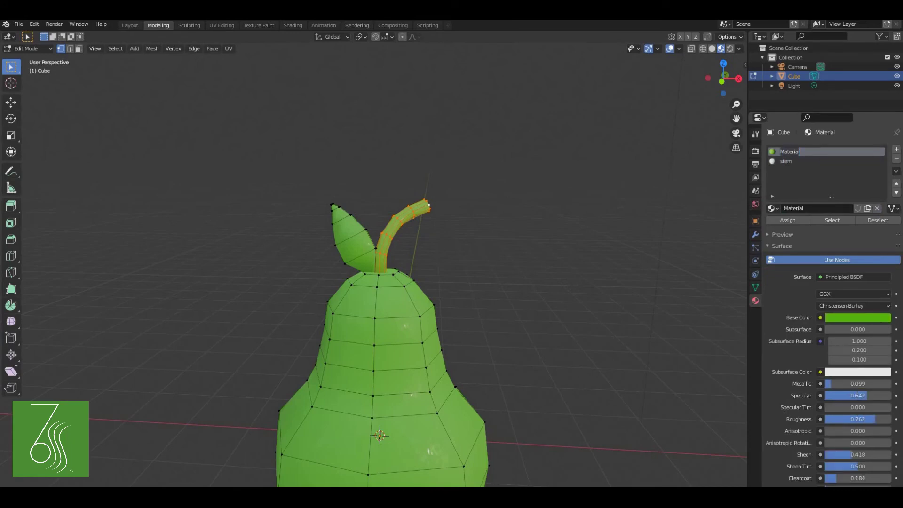
{"action": "type", "text": "leaf"}
Assign the stem material to the selected stem faces and set its base color to a dark orange-brown
{"action": "left_click", "coordinate": [795, 161]}
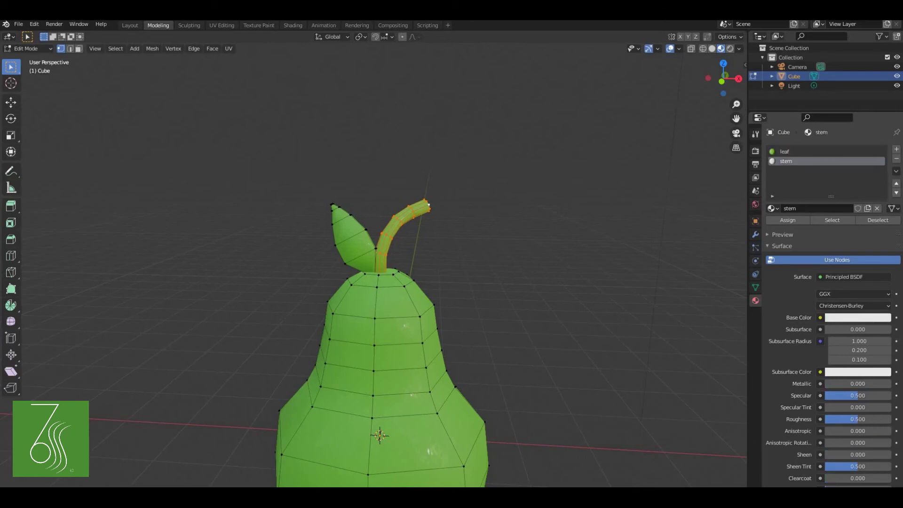
{"action": "left_click", "coordinate": [787, 220]}
{"action": "middle_click_drag", "start_coordinate": [517, 283], "coordinate": [499, 288]}
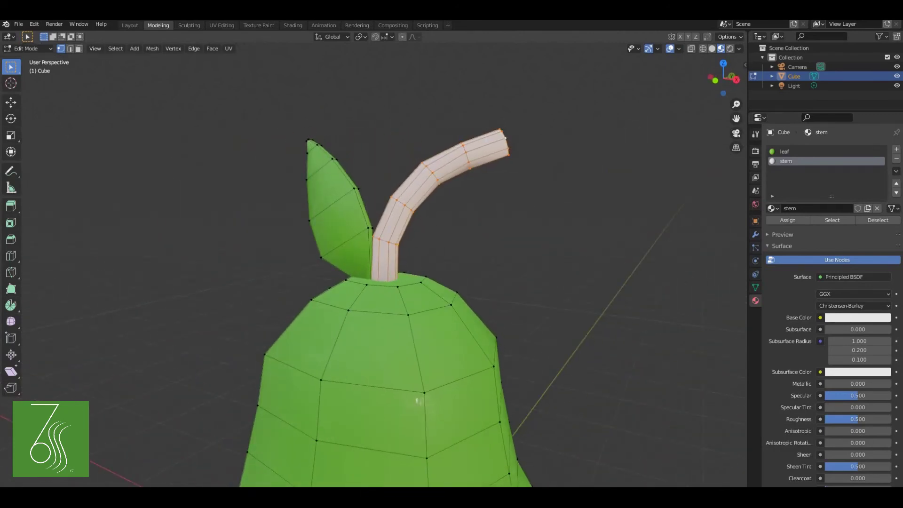
{"action": "left_click", "coordinate": [858, 317]}
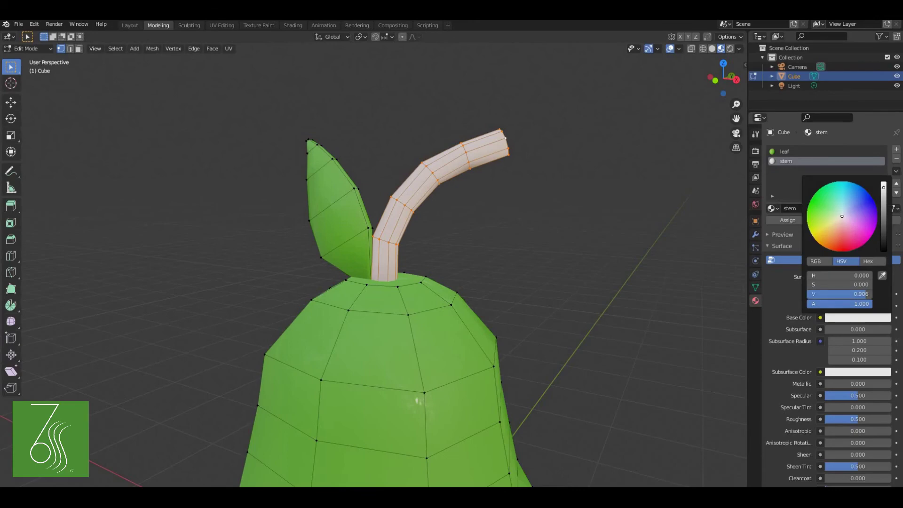
{"action": "left_click_drag", "start_coordinate": [842, 216], "coordinate": [828, 239]}
{"action": "left_click_drag", "start_coordinate": [884, 187], "coordinate": [883, 210]}
Set the stem material's Specular to 0.060 and Roughness to 0.911
{"action": "left_click_drag", "start_coordinate": [858, 395], "coordinate": [835, 396]}
{"action": "left_click_drag", "start_coordinate": [858, 419], "coordinate": [876, 419]}
{"action": "scroll", "coordinate": [858, 396], "scroll_direction": "down", "scroll_amount": 5}
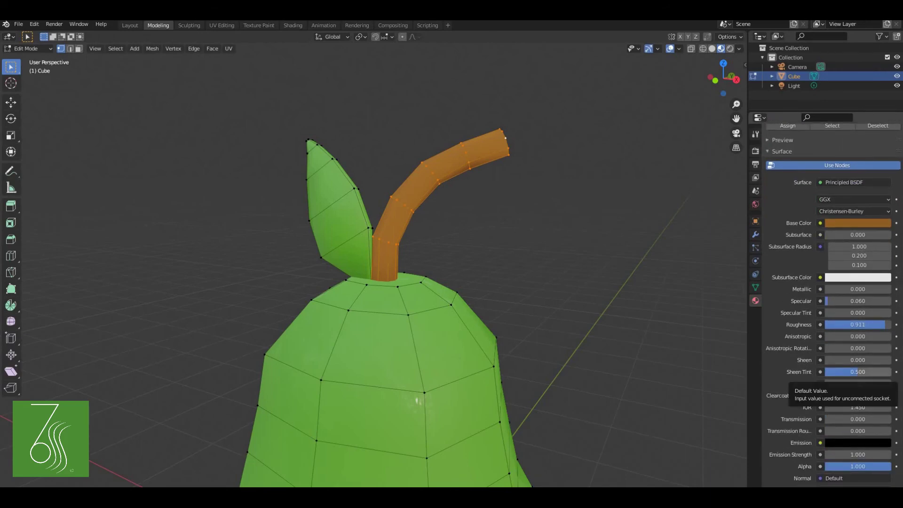
{"action": "scroll", "coordinate": [374, 263], "scroll_direction": "down", "scroll_amount": 2}
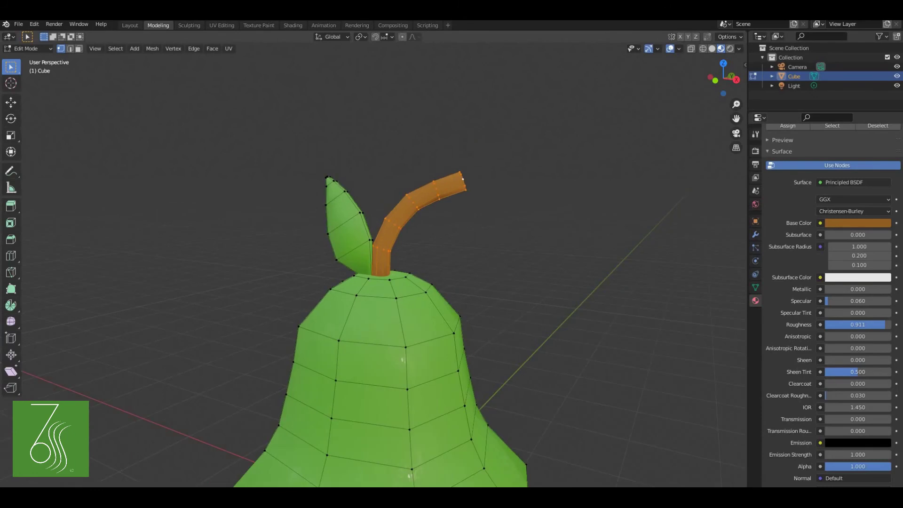
Add a third material to the object and name it fruit
{"action": "middle_click_drag", "start_coordinate": [374, 264], "coordinate": [404, 268]}
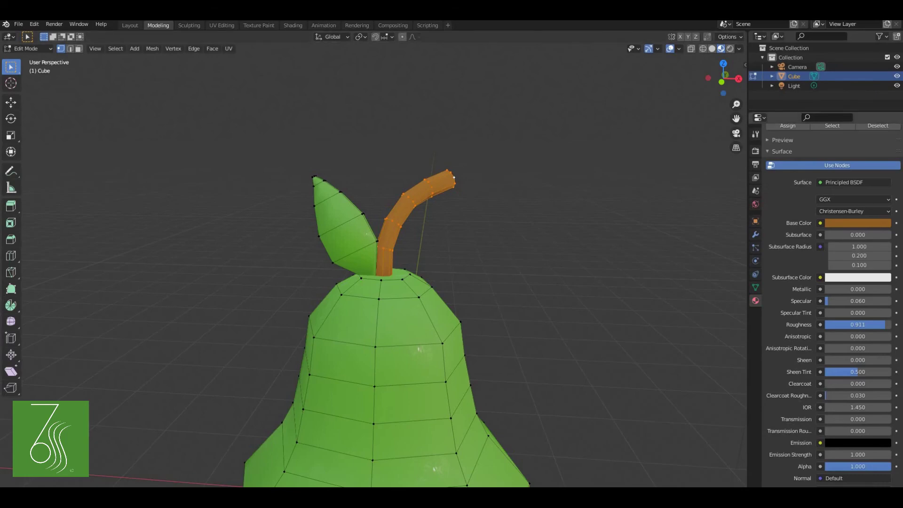
{"action": "scroll", "coordinate": [374, 263], "scroll_direction": "down", "scroll_amount": 3}
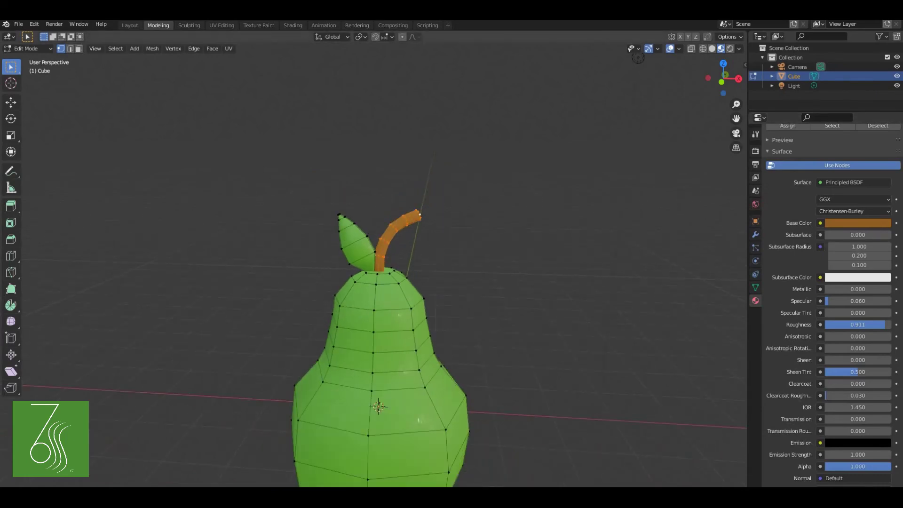
{"action": "middle_click_drag", "start_coordinate": [376, 263], "coordinate": [382, 258]}
{"action": "scroll", "coordinate": [832, 301], "scroll_direction": "up", "scroll_amount": 5}
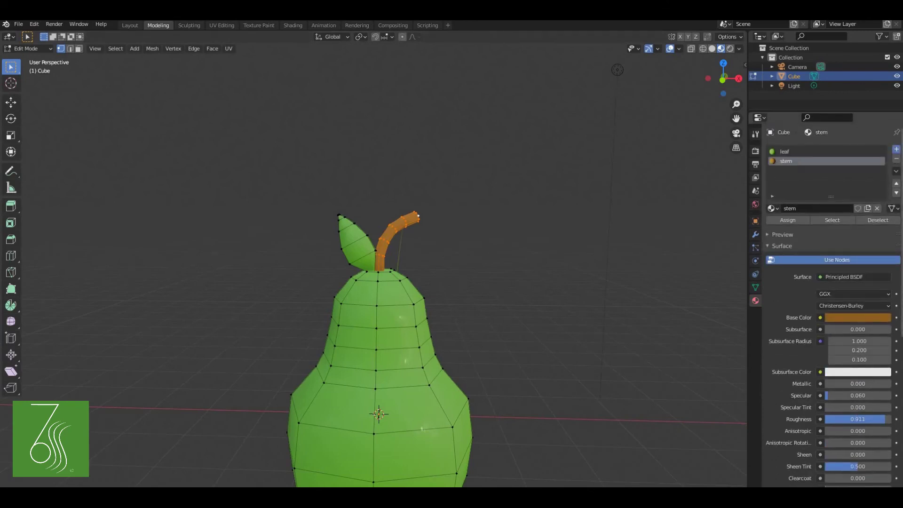
{"action": "left_click", "coordinate": [897, 149]}
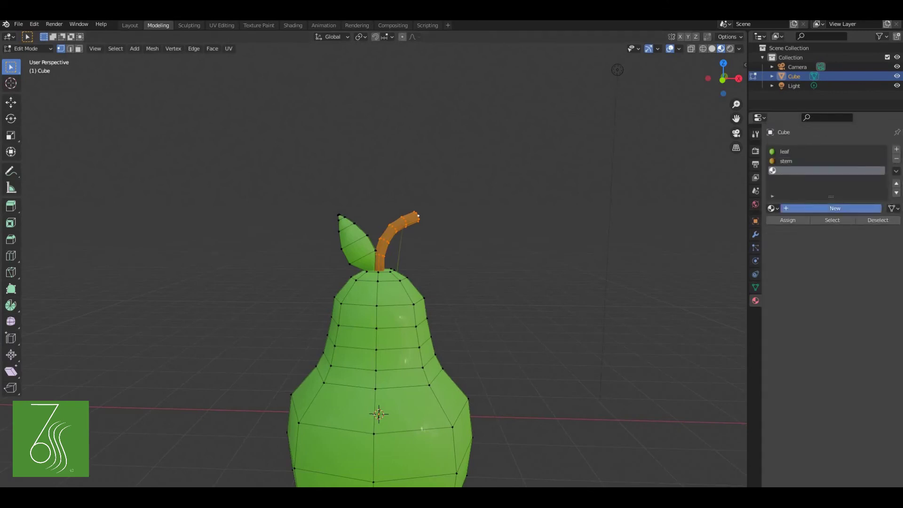
{"action": "left_click", "coordinate": [834, 208]}
{"action": "type", "text": "fruit"}
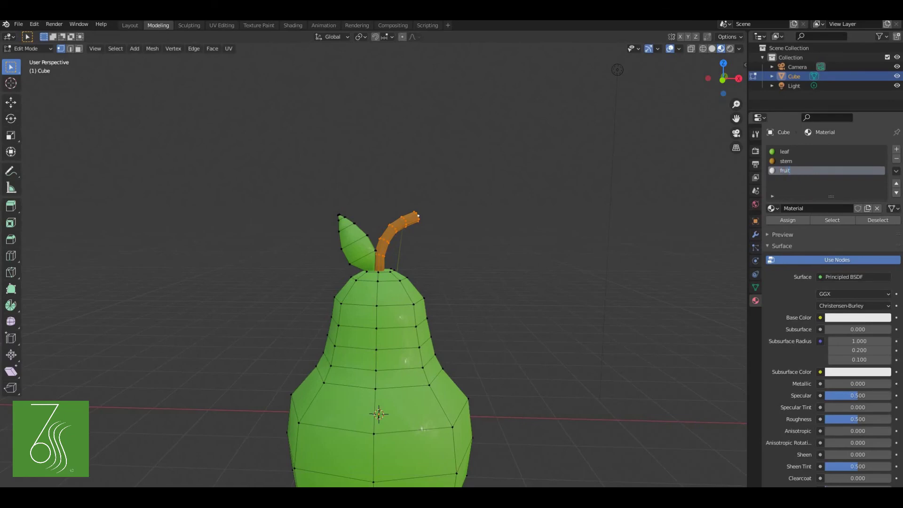
{"action": "key", "text": "Return"}
Select only the whole pear body, without leaf and stem, and assign the fruit material to it
{"action": "scroll", "coordinate": [379, 282], "scroll_direction": "down", "scroll_amount": 1}
{"action": "middle_click_drag", "start_coordinate": [379, 282], "coordinate": [383, 273]}
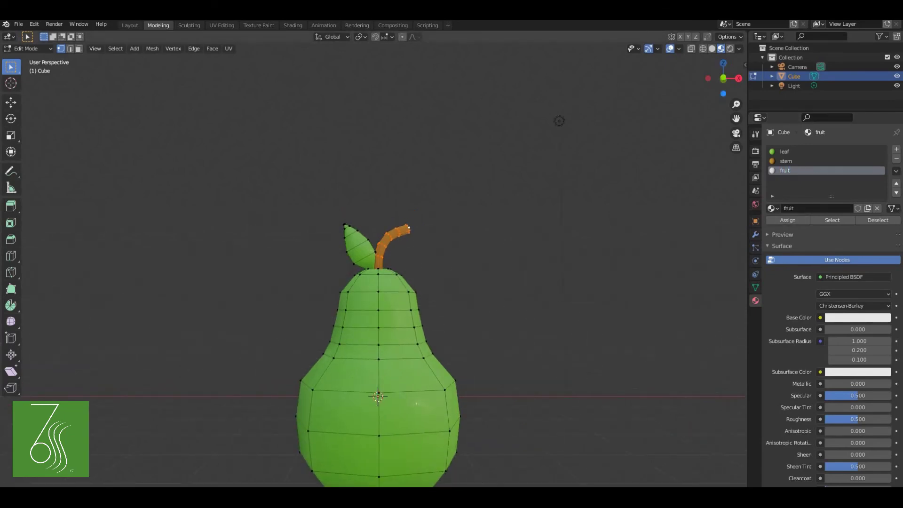
{"action": "key", "text": "alt+a"}
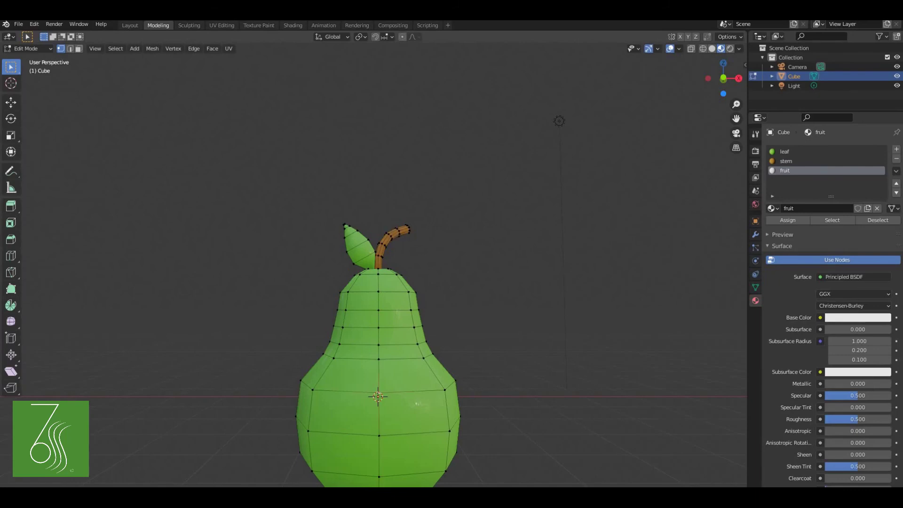
{"action": "key", "text": "ctrl+KP_Add"}
{"action": "key", "text": "ctrl+KP_Add"}
{"action": "key", "text": "ctrl+KP_Add"}
{"action": "key", "text": "ctrl+KP_Add"}
{"action": "key", "text": "ctrl+KP_Add"}
{"action": "key", "text": "ctrl+KP_Add"}
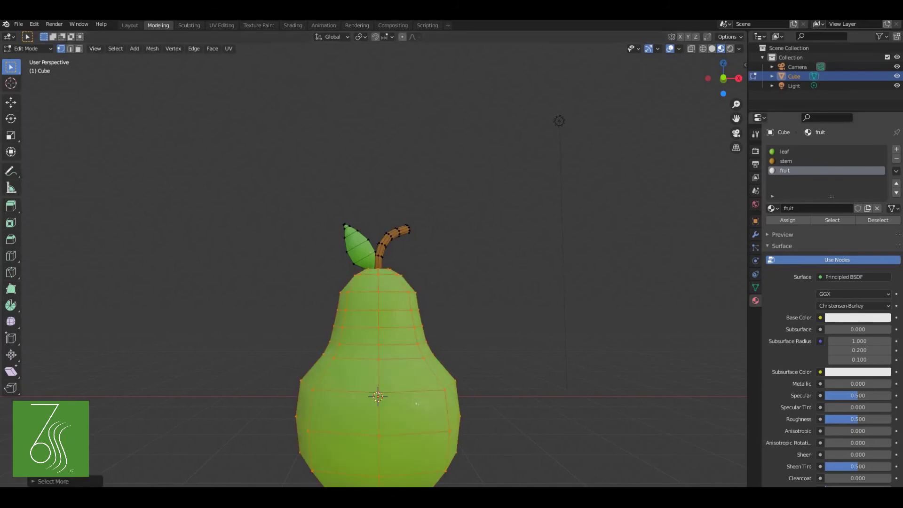
{"action": "left_click", "coordinate": [788, 220]}
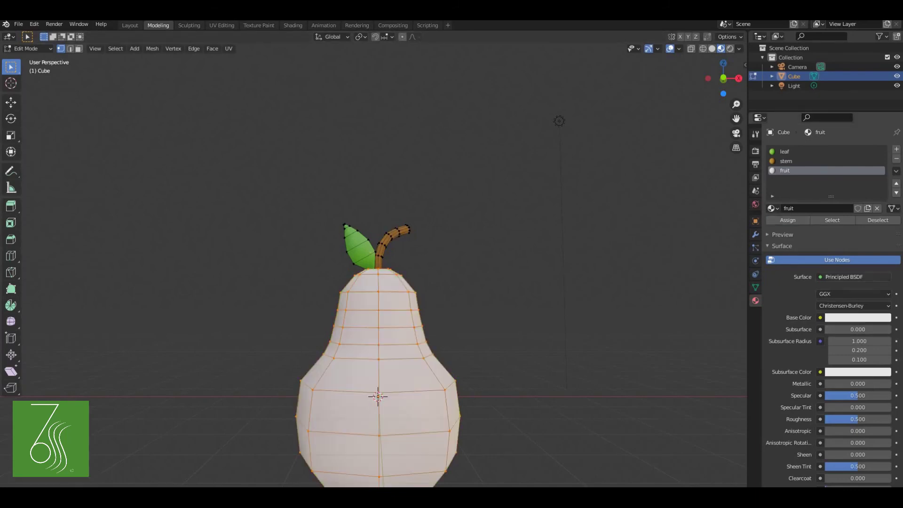
Set the fruit material's base color to a slightly darkened green with hue about 0.363 and saturation about 0.615
{"action": "left_click", "coordinate": [858, 318]}
{"action": "left_click_drag", "start_coordinate": [842, 216], "coordinate": [826, 202]}
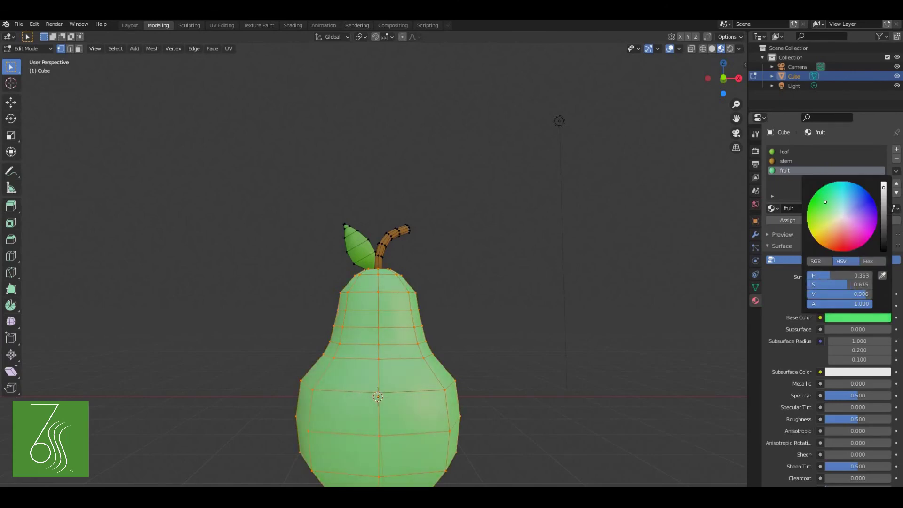
{"action": "left_click_drag", "start_coordinate": [884, 190], "coordinate": [884, 201]}
Set the fruit material's Metallic to 0.206, Specular to 0.869, Roughness to 0.387, Clearcoat to 0.078 and Clearcoat Roughness to 1.000
{"action": "left_click_drag", "start_coordinate": [858, 396], "coordinate": [847, 419]}
{"action": "scroll", "coordinate": [847, 419], "scroll_direction": "down", "scroll_amount": 3}
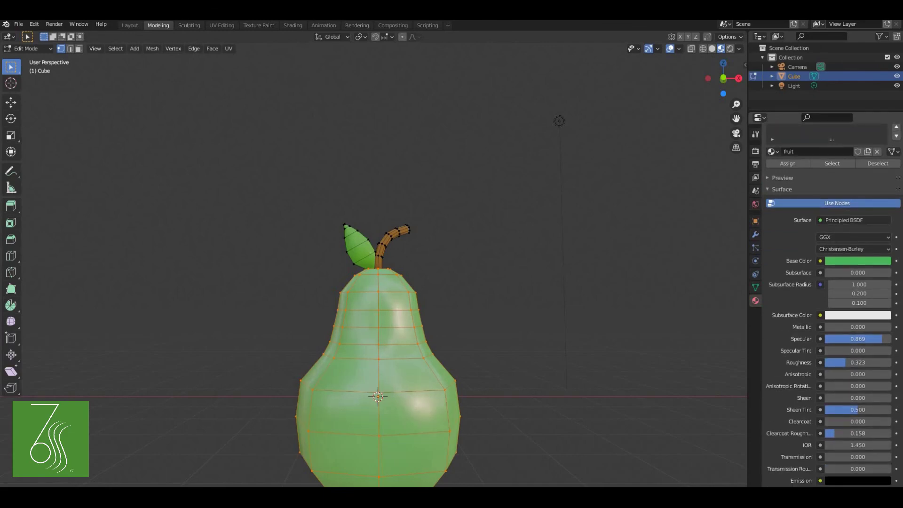
{"action": "left_click_drag", "start_coordinate": [858, 434], "coordinate": [892, 433]}
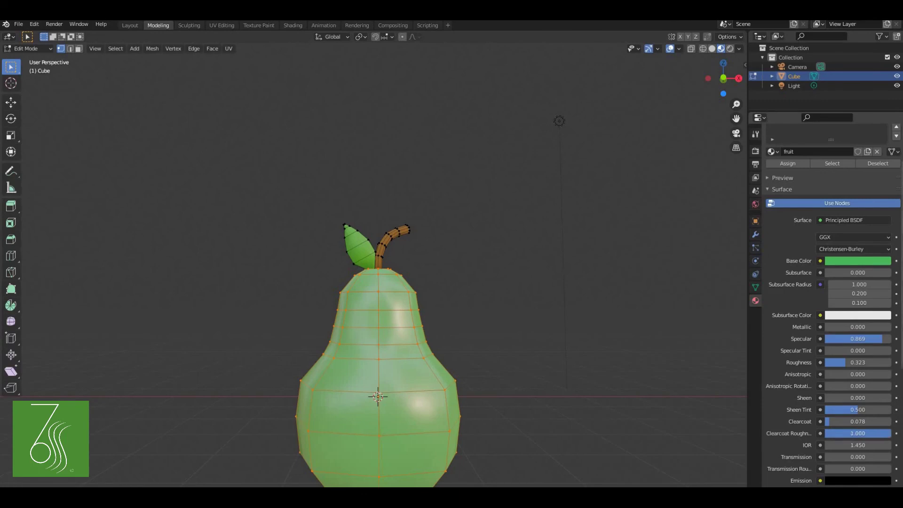
{"action": "mouse_move", "coordinate": [858, 362]}
{"action": "left_mouse_down"}
{"action": "mouse_move", "coordinate": [872, 363]}
{"action": "mouse_move", "coordinate": [851, 362]}
{"action": "left_mouse_up"}
{"action": "left_click_drag", "start_coordinate": [846, 327], "coordinate": [856, 327]}
Show the pear in the Layout workspace with Material Preview shading, hide the gizmos and overlays, and inspect the colored model
{"action": "mouse_move", "coordinate": [470, 282]}
{"action": "middle_mouse_down"}
{"action": "mouse_move", "coordinate": [616, 291]}
{"action": "mouse_move", "coordinate": [449, 296]}
{"action": "middle_mouse_up"}
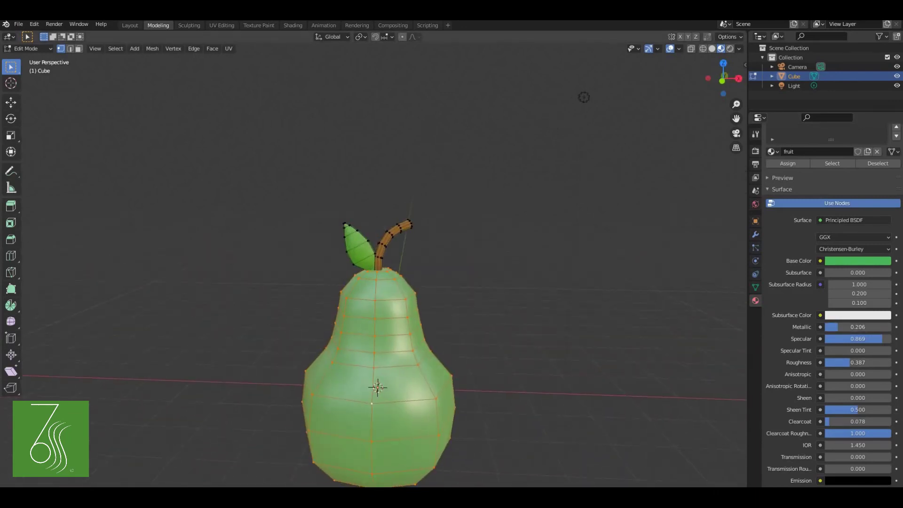
{"action": "left_click", "coordinate": [130, 25]}
{"action": "left_click", "coordinate": [721, 49]}
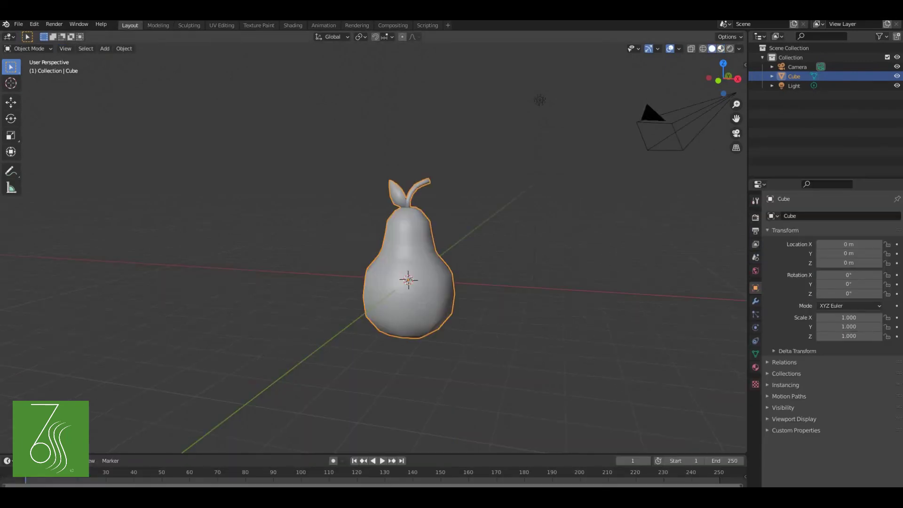
{"action": "mouse_move", "coordinate": [471, 282]}
{"action": "middle_mouse_down"}
{"action": "mouse_move", "coordinate": [451, 287]}
{"action": "mouse_move", "coordinate": [597, 283]}
{"action": "middle_mouse_up"}
{"action": "left_click", "coordinate": [648, 49]}
{"action": "left_click", "coordinate": [670, 48]}
{"action": "middle_click_drag", "start_coordinate": [357, 278], "coordinate": [585, 277]}
{"action": "scroll", "coordinate": [405, 264], "scroll_direction": "up", "scroll_amount": 3}
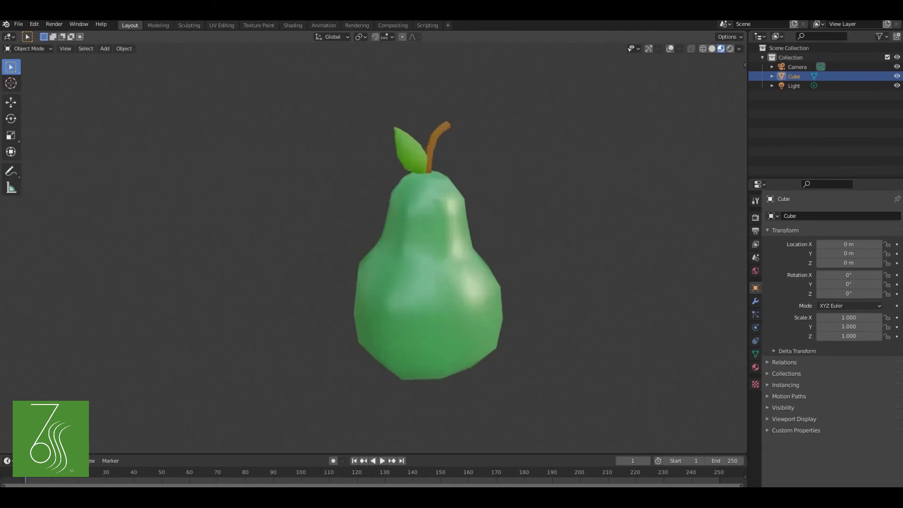
{"action": "middle_click_drag", "start_coordinate": [428, 264], "coordinate": [345, 283], "text": "shift"}
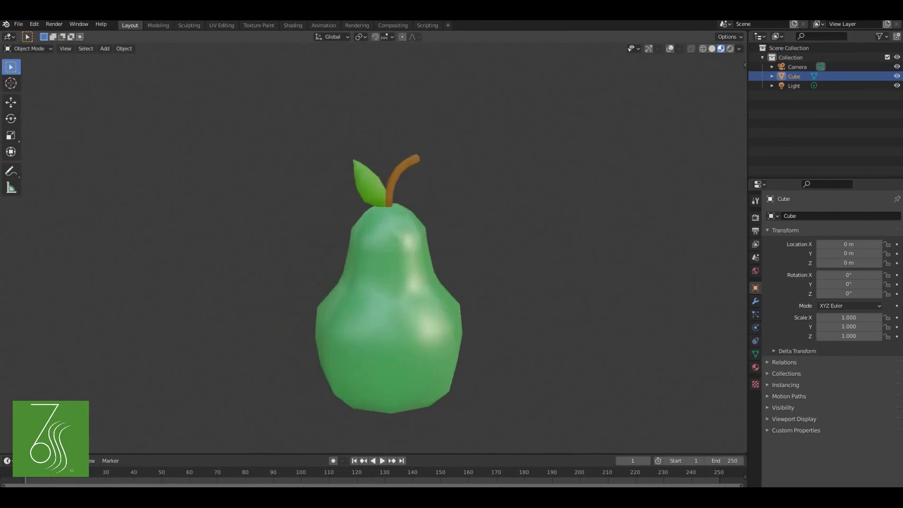
Back in the Modeling workspace, select the outer end of the stem and scale it down slightly in the wireframe front view
{"action": "left_click", "coordinate": [158, 26]}
{"action": "middle_click_drag", "start_coordinate": [414, 263], "coordinate": [356, 285]}
{"action": "left_click", "coordinate": [412, 235]}
{"action": "key", "text": "ctrl+KP_Add"}
{"action": "key", "text": "ctrl+KP_Add"}
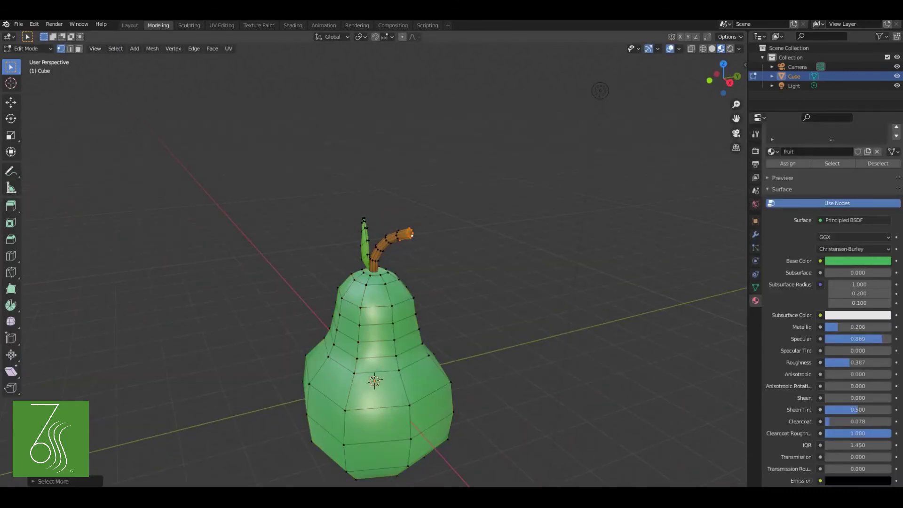
{"action": "key", "text": "z"}
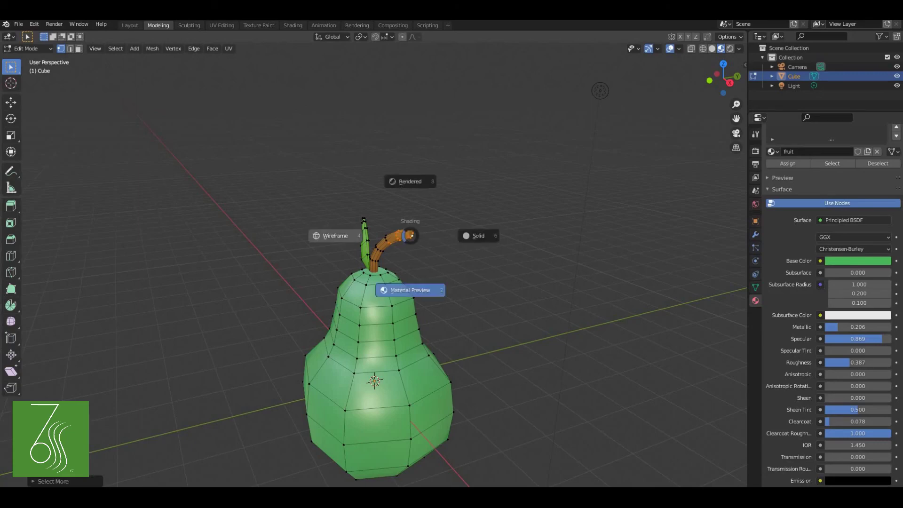
{"action": "left_click", "coordinate": [332, 236]}
{"action": "key", "text": "KP_1"}
{"action": "scroll", "coordinate": [582, 98], "scroll_direction": "up", "scroll_amount": 2}
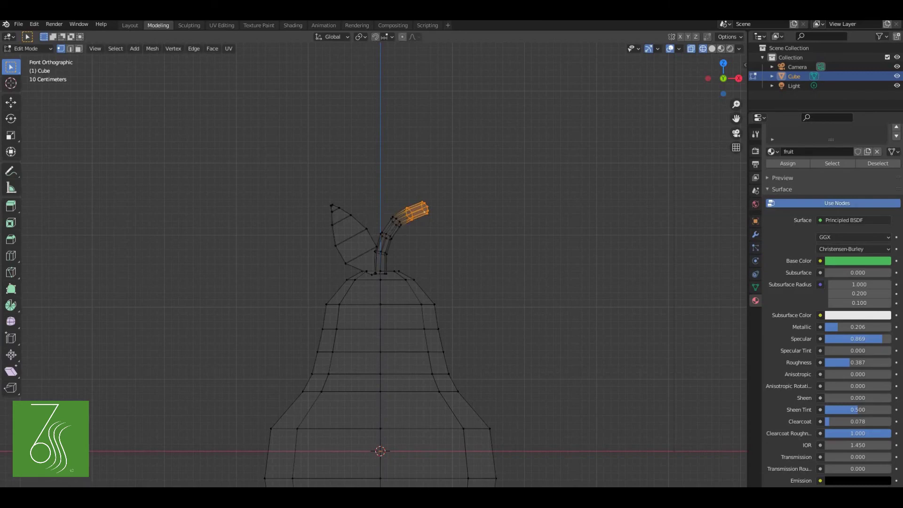
{"action": "left_click", "coordinate": [482, 244]}
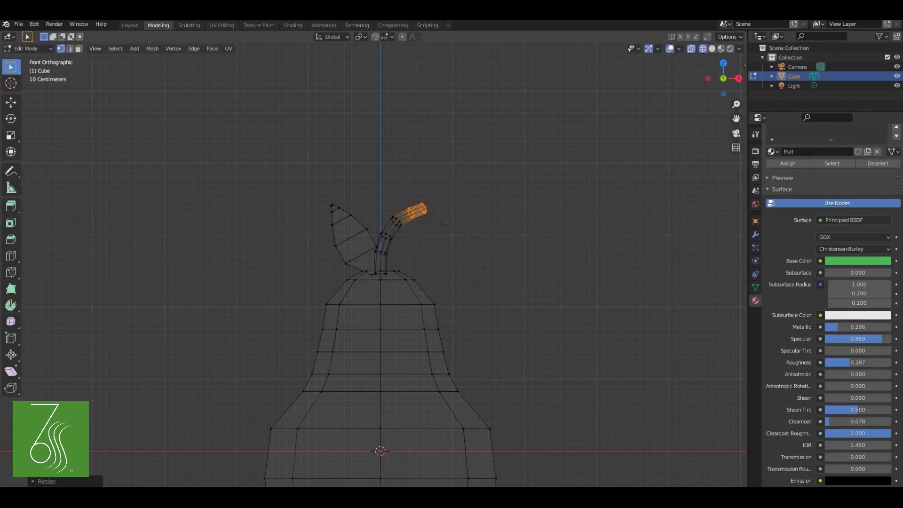
Shrink the selection toward the stem's tip and scale the tip down to slightly below 0.9
{"action": "key", "text": "ctrl+KP_Subtract"}
{"action": "key", "text": "s"}
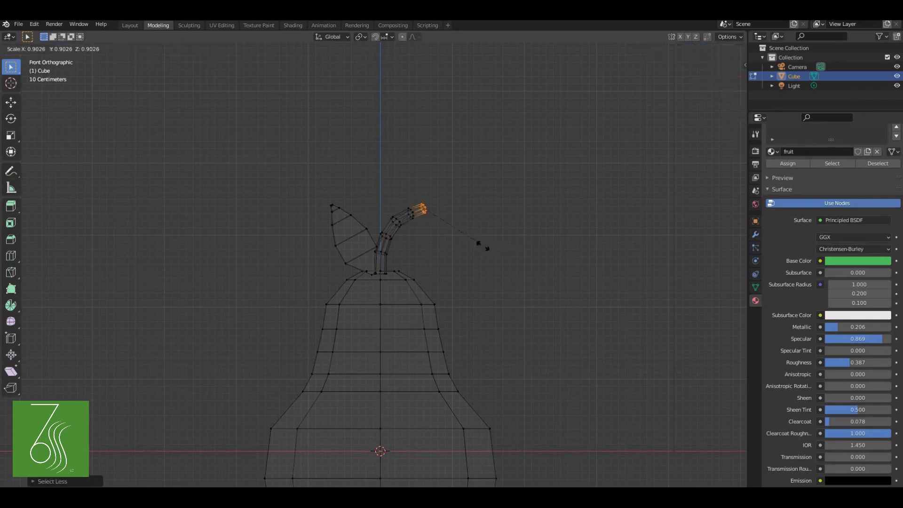
{"action": "left_click", "coordinate": [471, 239]}
Grow the selection down to the lower bend of the stem and scale it down slightly to taper the stem
{"action": "key", "text": "ctrl+KP_Add"}
{"action": "key", "text": "ctrl+KP_Add"}
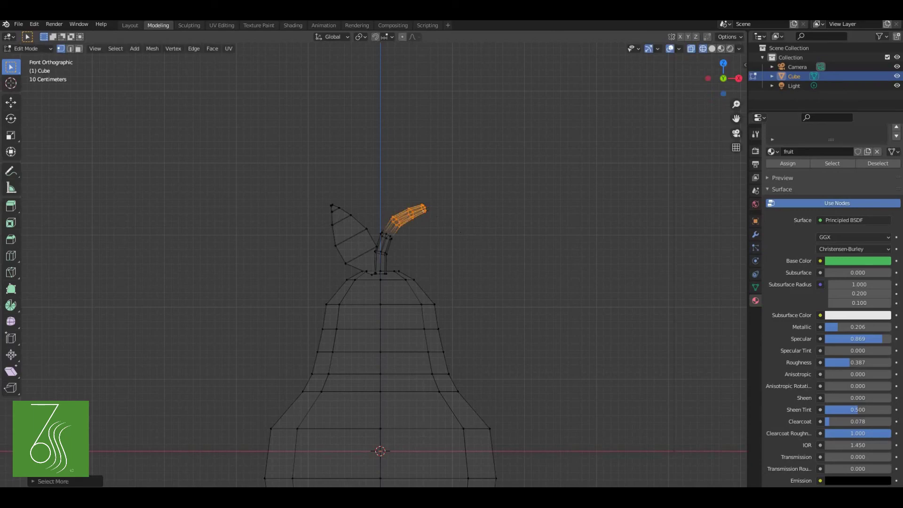
{"action": "key", "text": "ctrl+KP_Add"}
{"action": "key", "text": "s"}
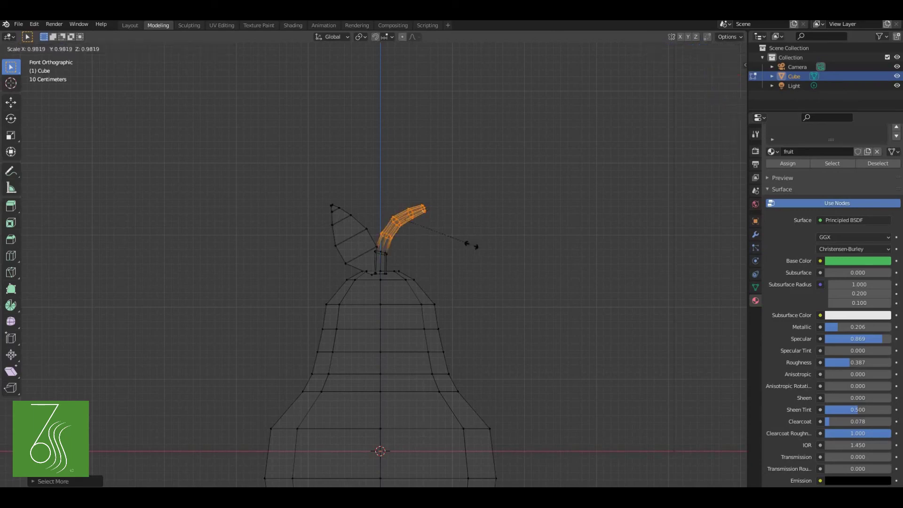
{"action": "left_click", "coordinate": [468, 244]}
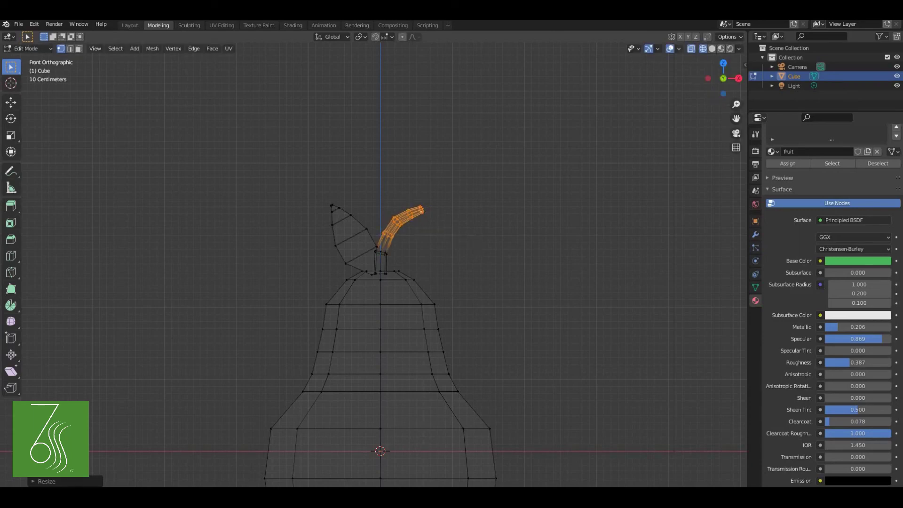
Inspect the pear with its tapered stem from several angles in the Layout workspace
{"action": "left_click", "coordinate": [129, 26]}
{"action": "mouse_move", "coordinate": [376, 253]}
{"action": "middle_mouse_down"}
{"action": "mouse_move", "coordinate": [461, 249]}
{"action": "mouse_move", "coordinate": [367, 254]}
{"action": "middle_mouse_up"}
{"action": "scroll", "coordinate": [372, 254], "scroll_direction": "down", "scroll_amount": 2}
{"action": "middle_click_drag", "start_coordinate": [452, 254], "coordinate": [412, 257]}
{"action": "scroll", "coordinate": [378, 280], "scroll_direction": "down", "scroll_amount": 1}
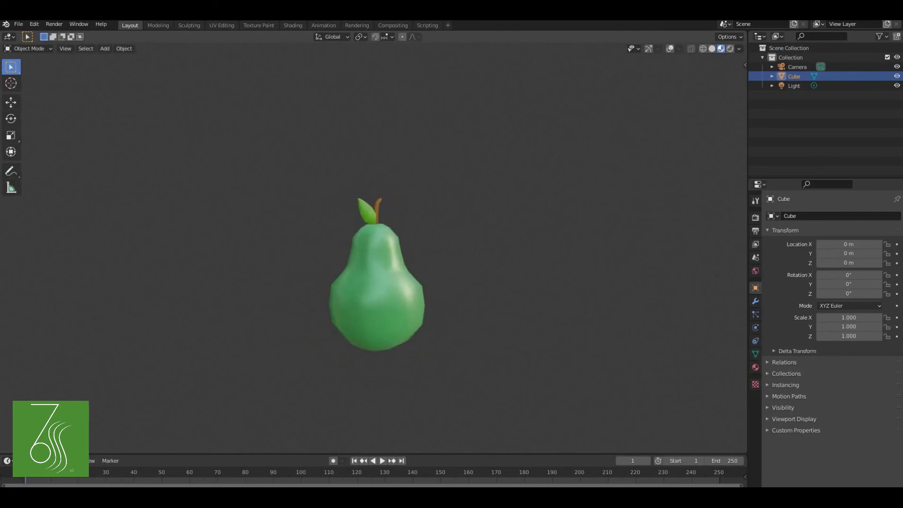